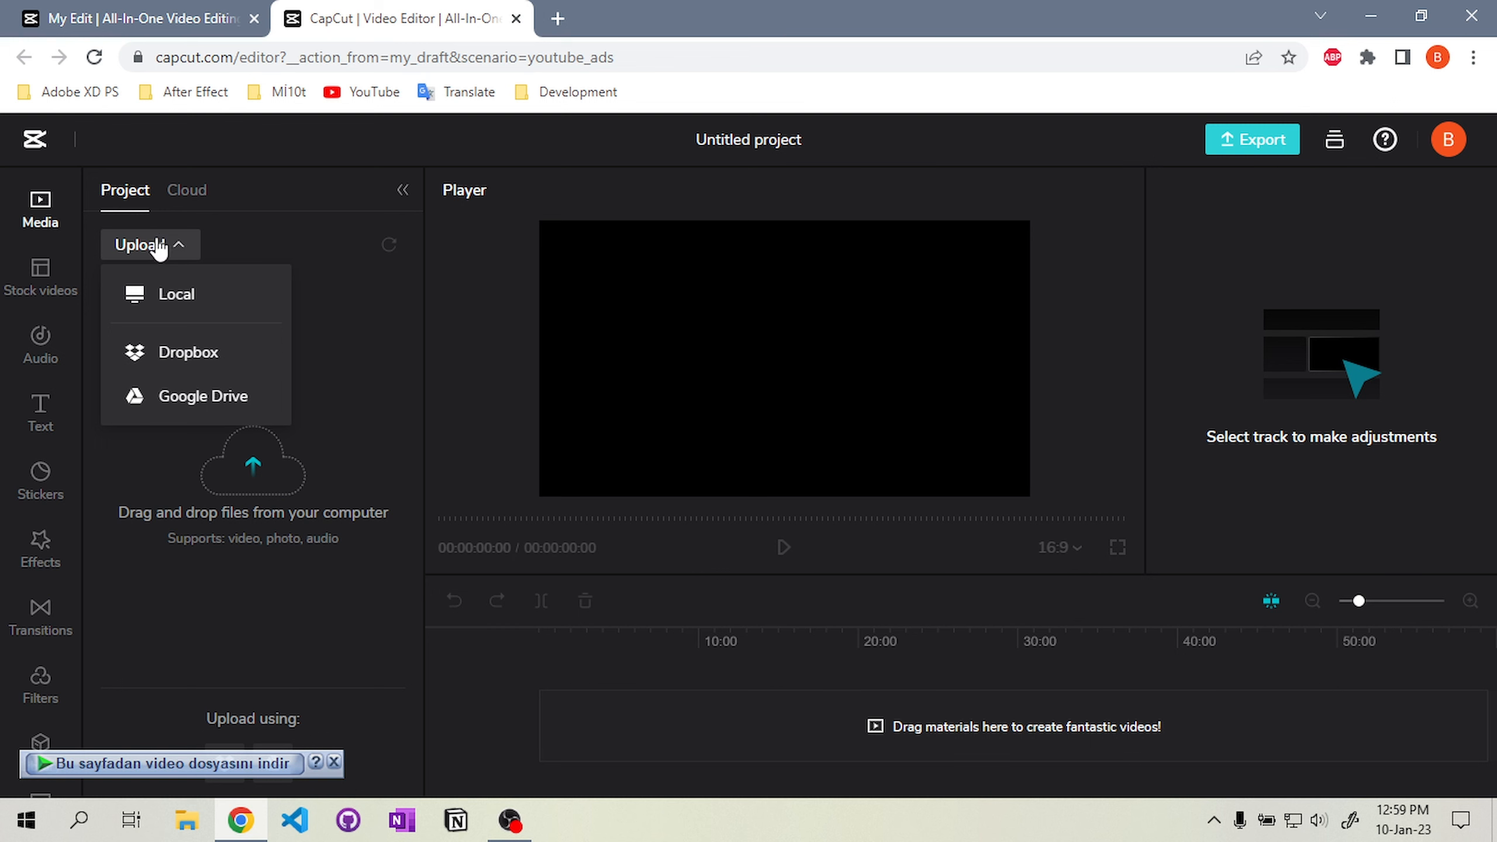
Upload laptop bg.mp4 from the local computer into the project media
{"action": "left_click", "coordinate": [159, 247]}
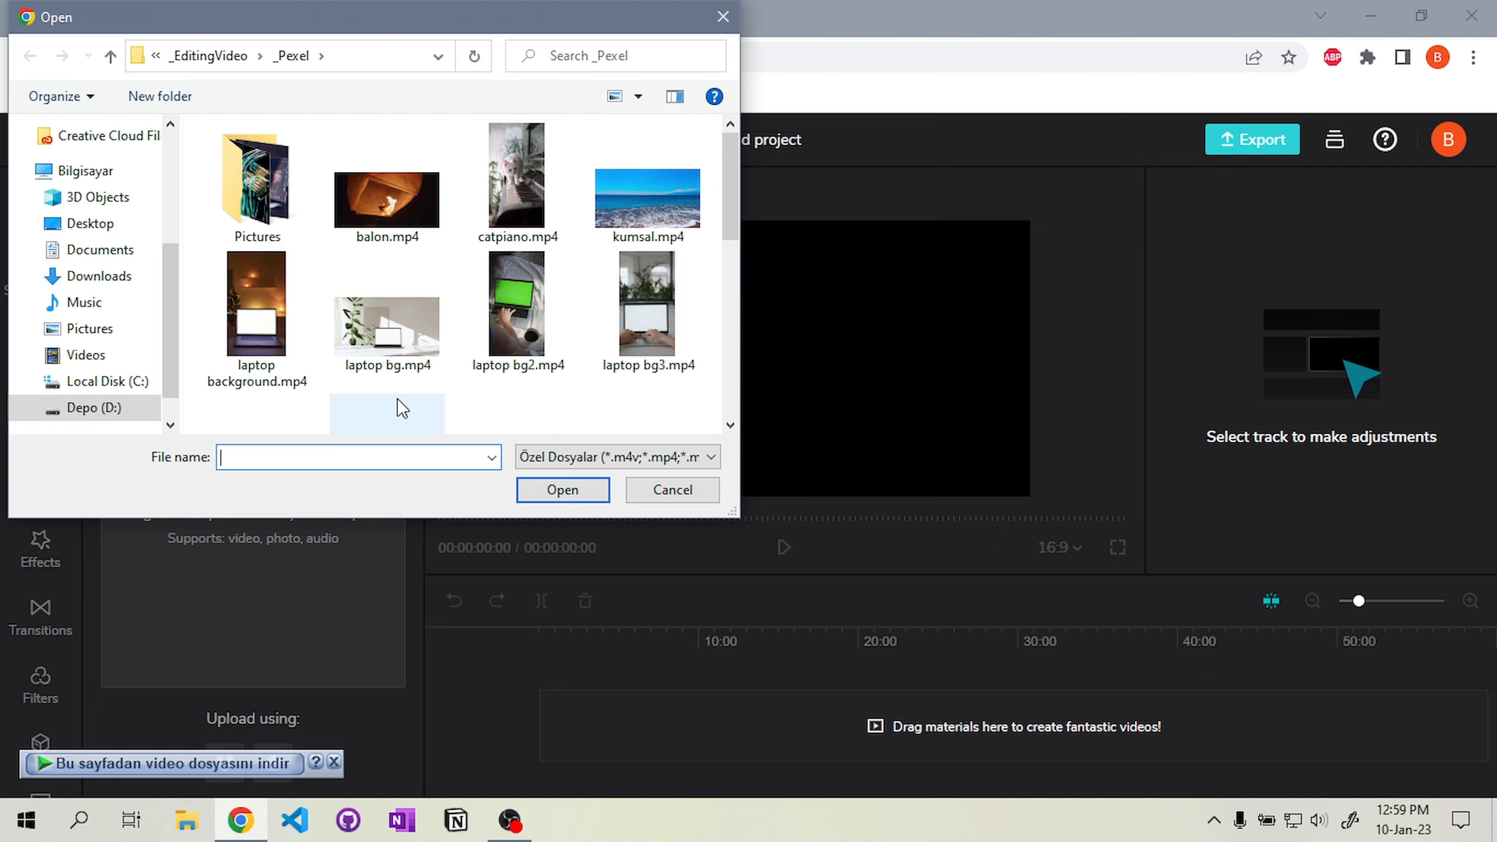
{"action": "double_click", "coordinate": [401, 331]}
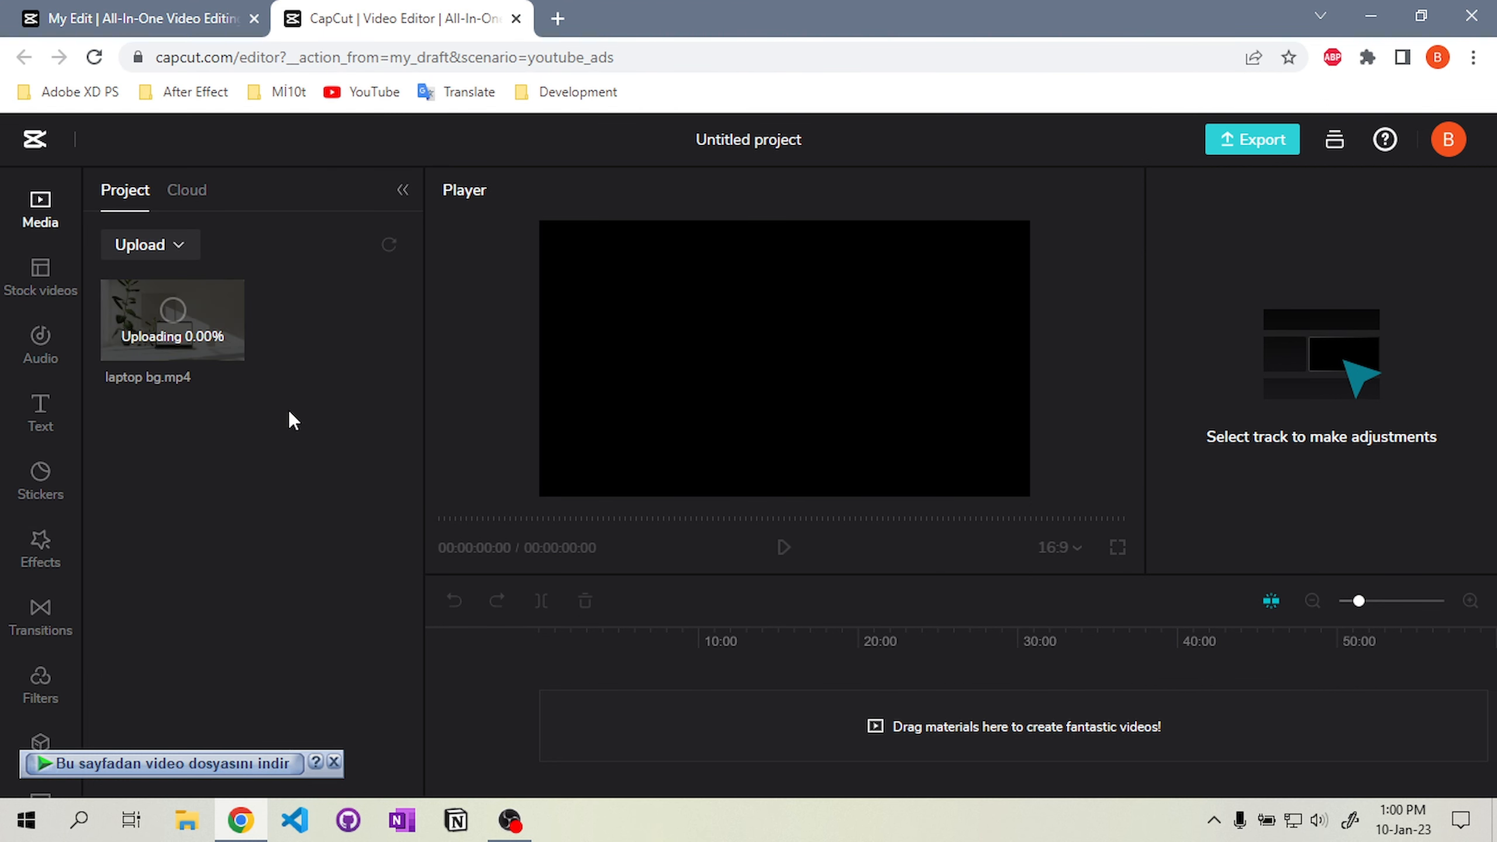
Browse the stock video library, including the Aerial category, then return to project media
{"action": "left_click", "coordinate": [332, 765]}
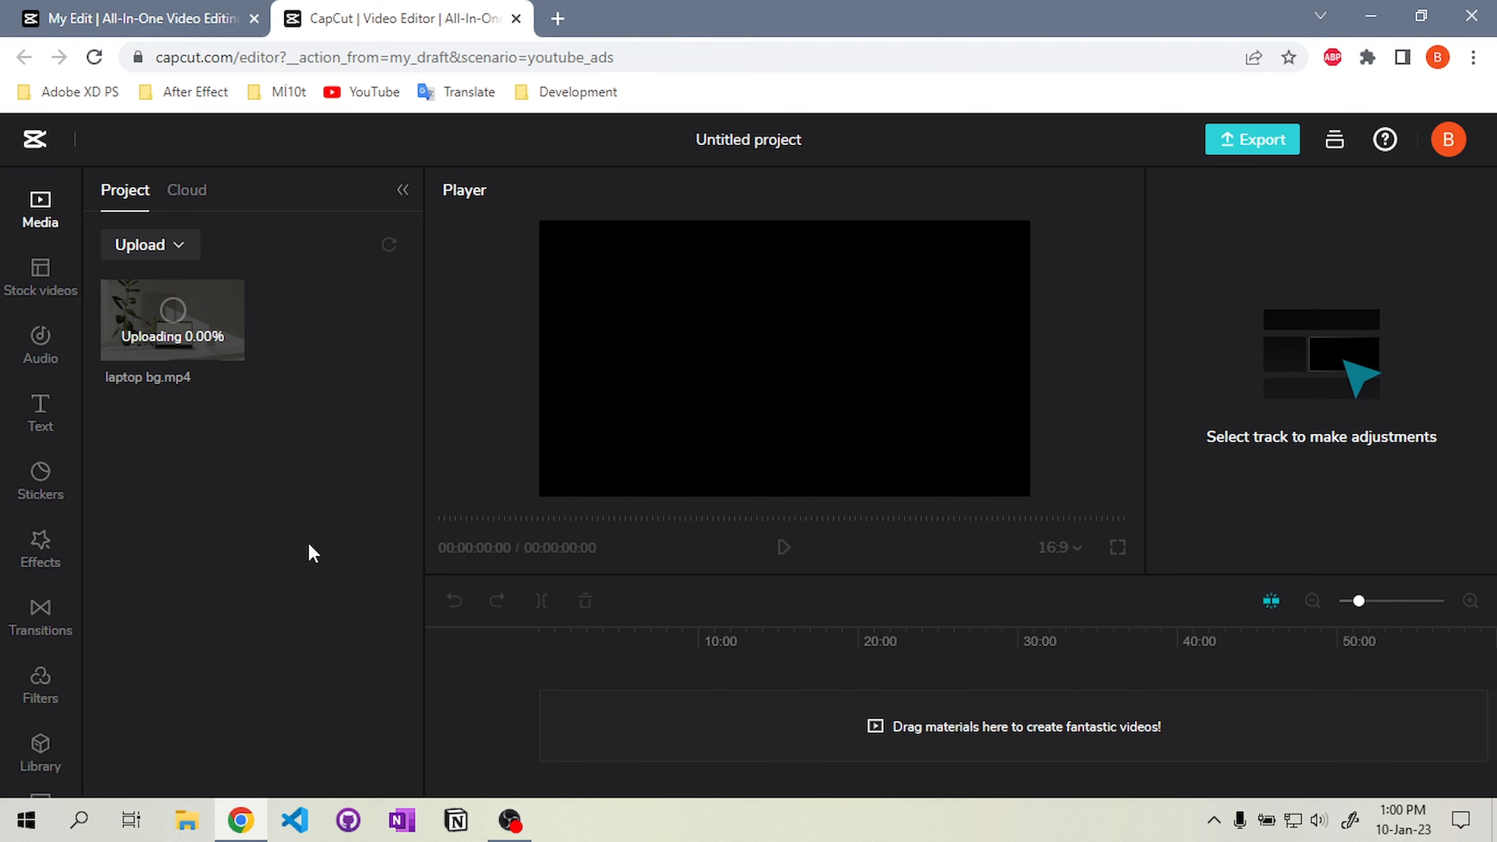
{"action": "left_click", "coordinate": [17, 263]}
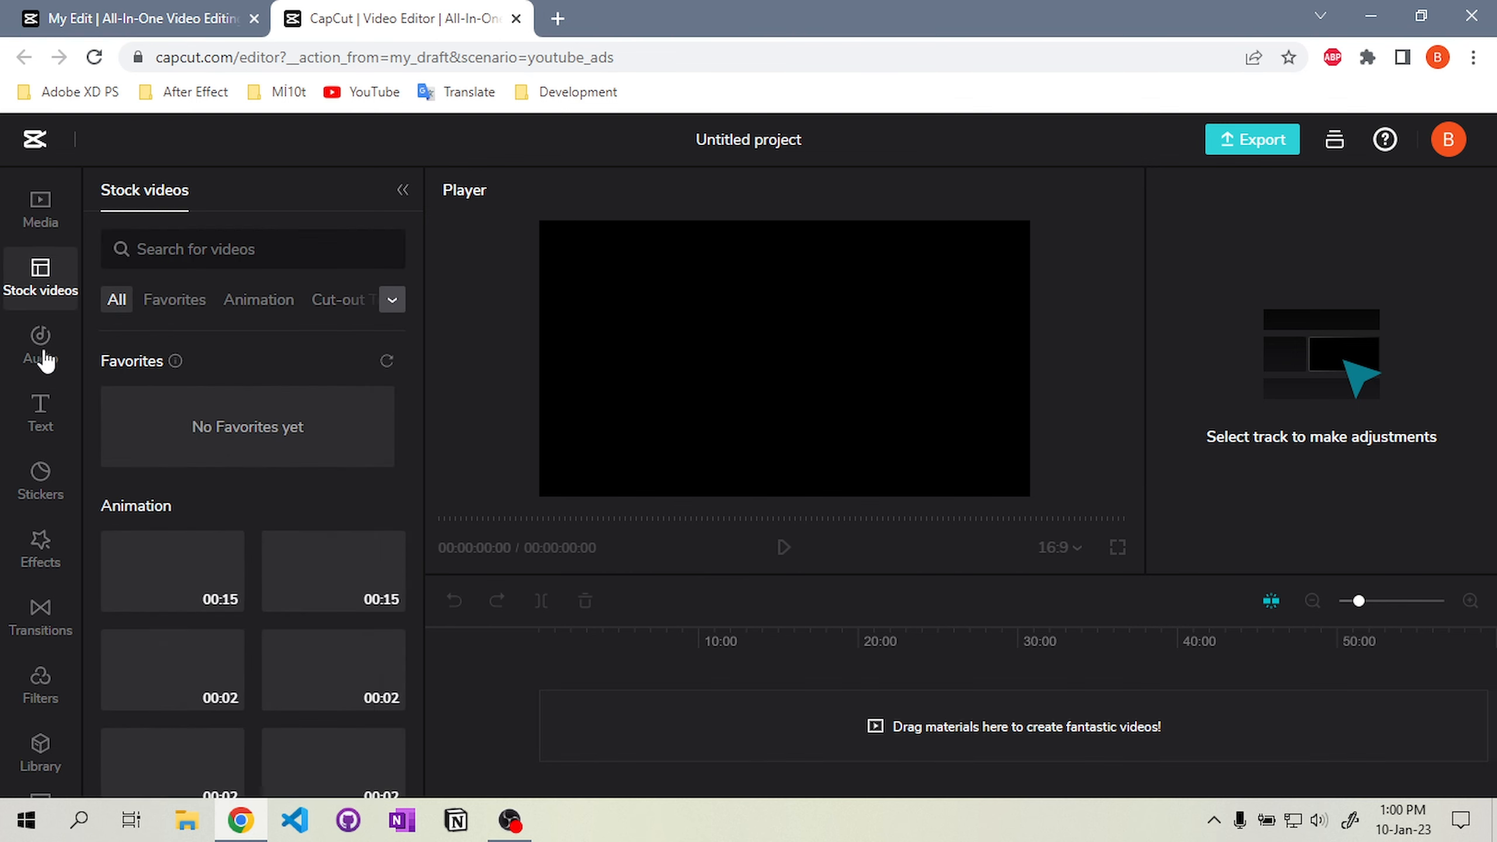
{"action": "scroll", "coordinate": [257, 573], "scroll_direction": "down", "scroll_amount": 10}
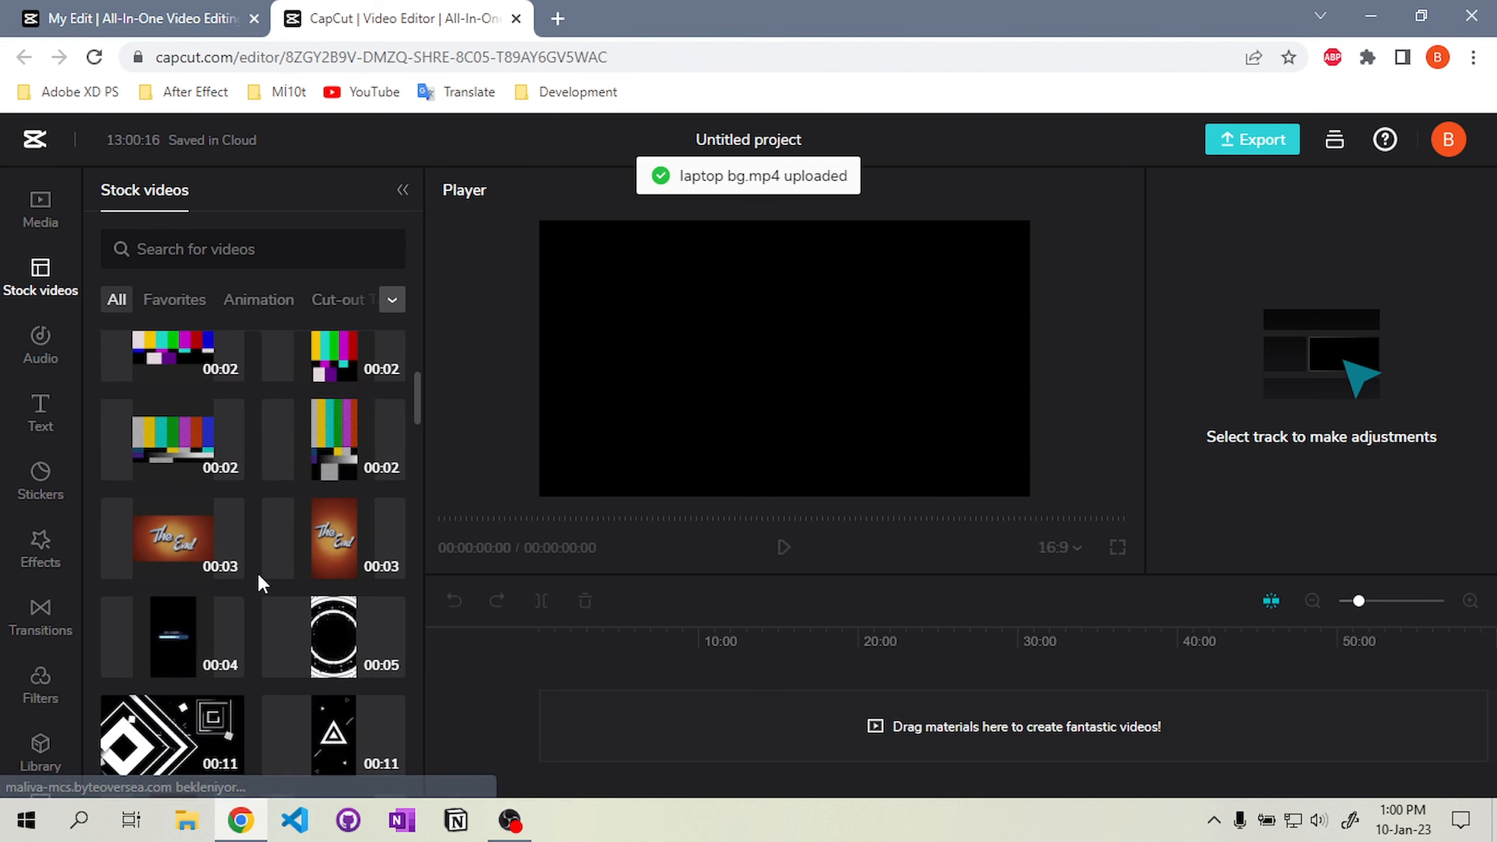
{"action": "scroll", "coordinate": [252, 566], "scroll_direction": "down", "scroll_amount": 10}
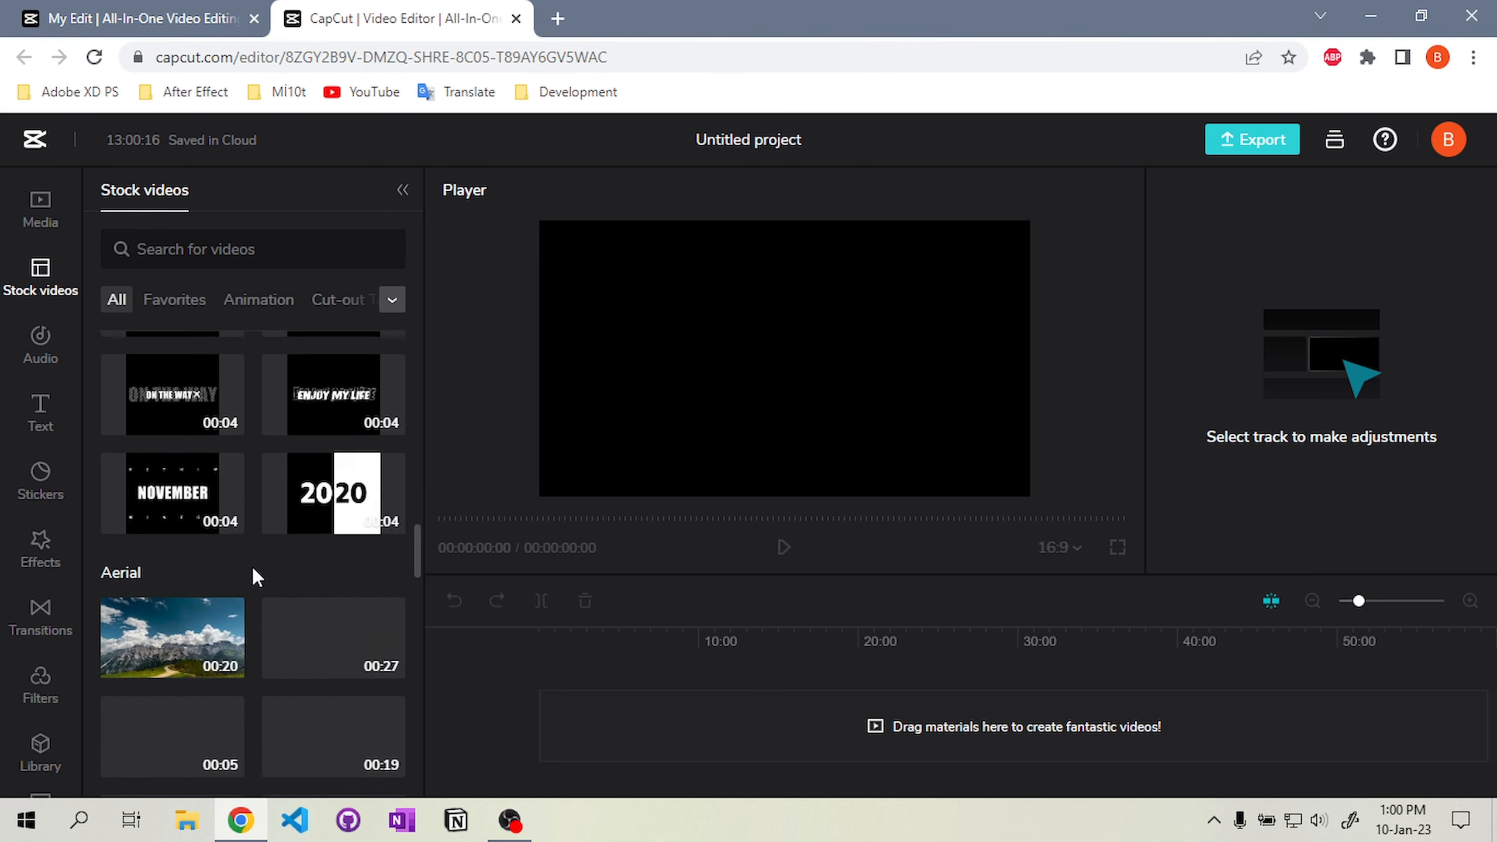
{"action": "scroll", "coordinate": [260, 587], "scroll_direction": "down", "scroll_amount": 5}
{"action": "scroll", "coordinate": [259, 587], "scroll_direction": "up", "scroll_amount": 5}
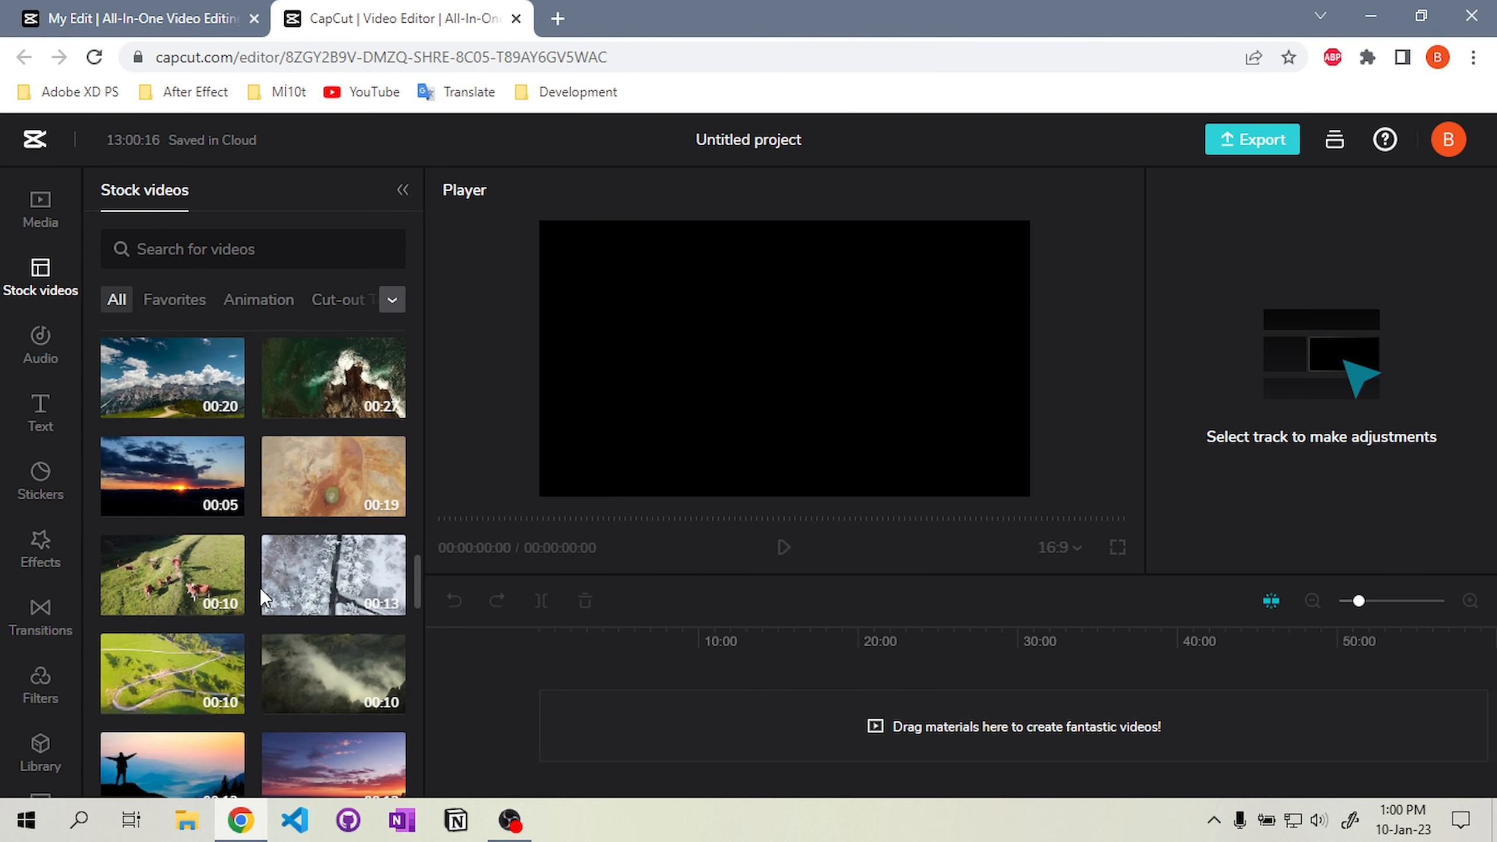
{"action": "scroll", "coordinate": [311, 628], "scroll_direction": "down", "scroll_amount": 2}
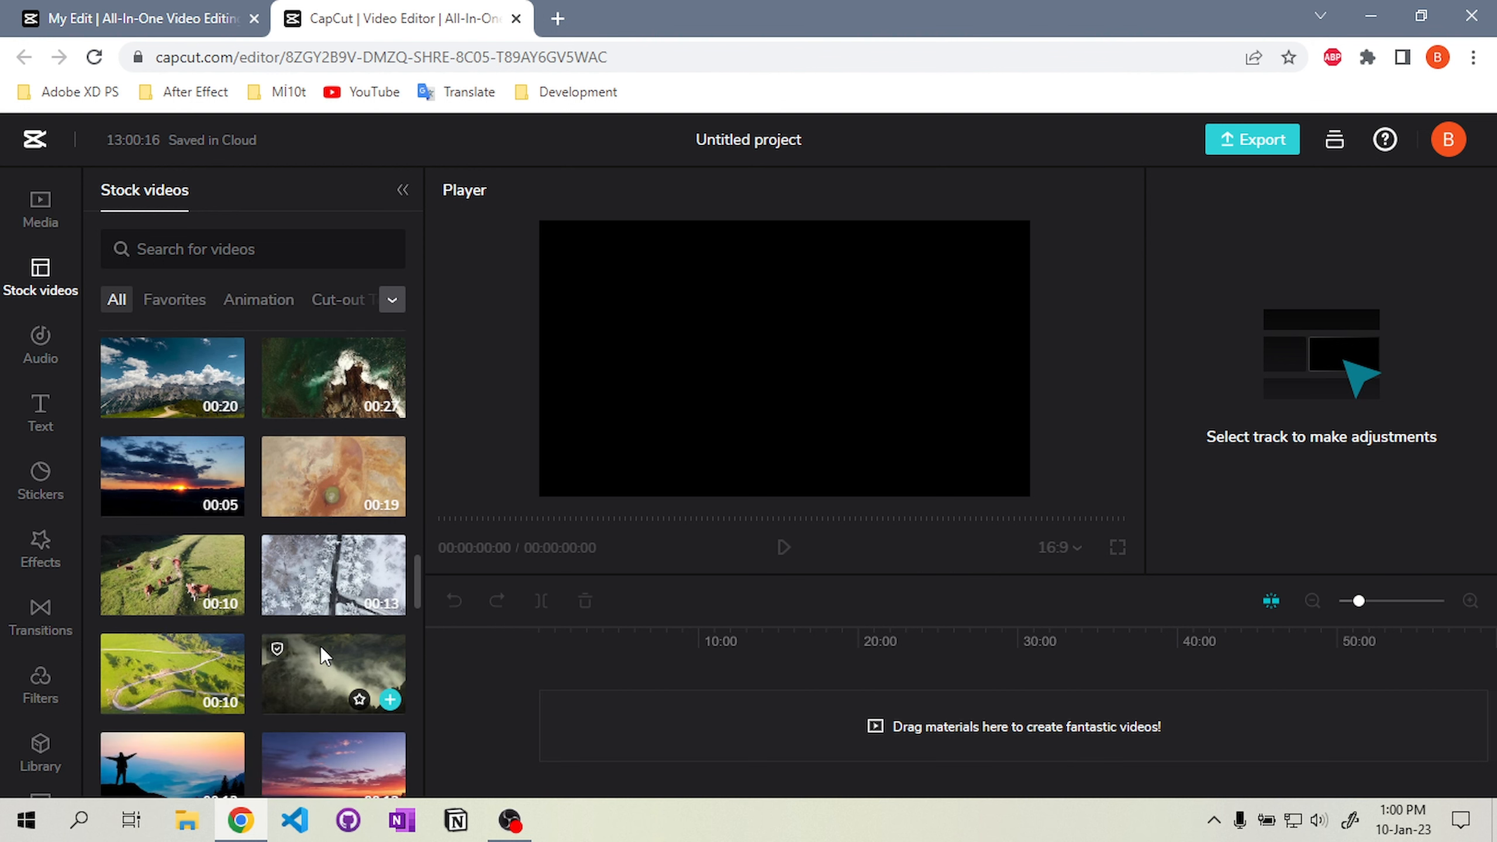
{"action": "scroll", "coordinate": [320, 646], "scroll_direction": "down", "scroll_amount": 3}
{"action": "scroll", "coordinate": [318, 645], "scroll_direction": "up", "scroll_amount": 15}
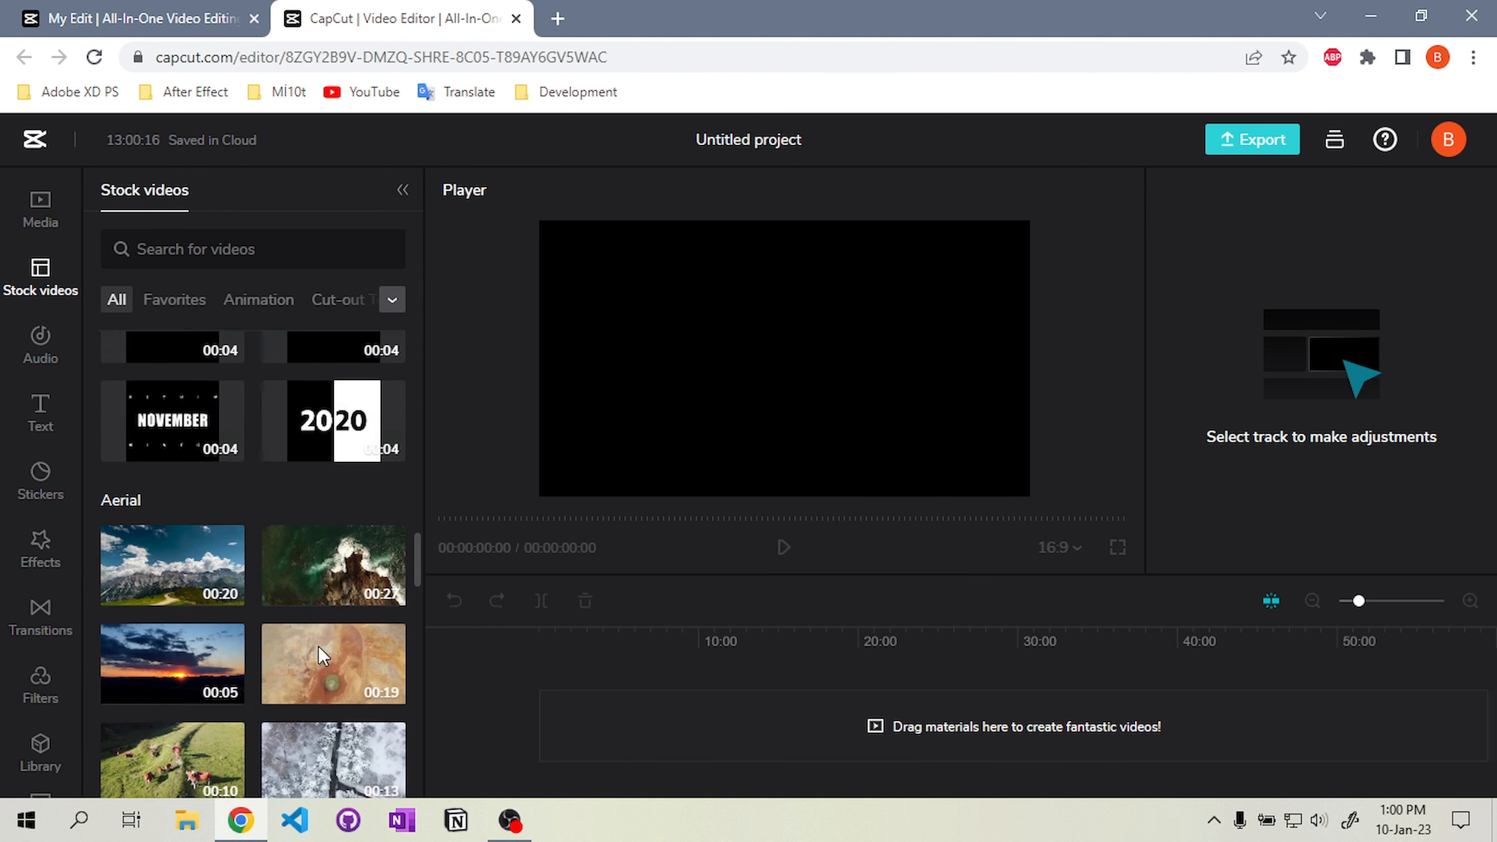
{"action": "left_click", "coordinate": [48, 234]}
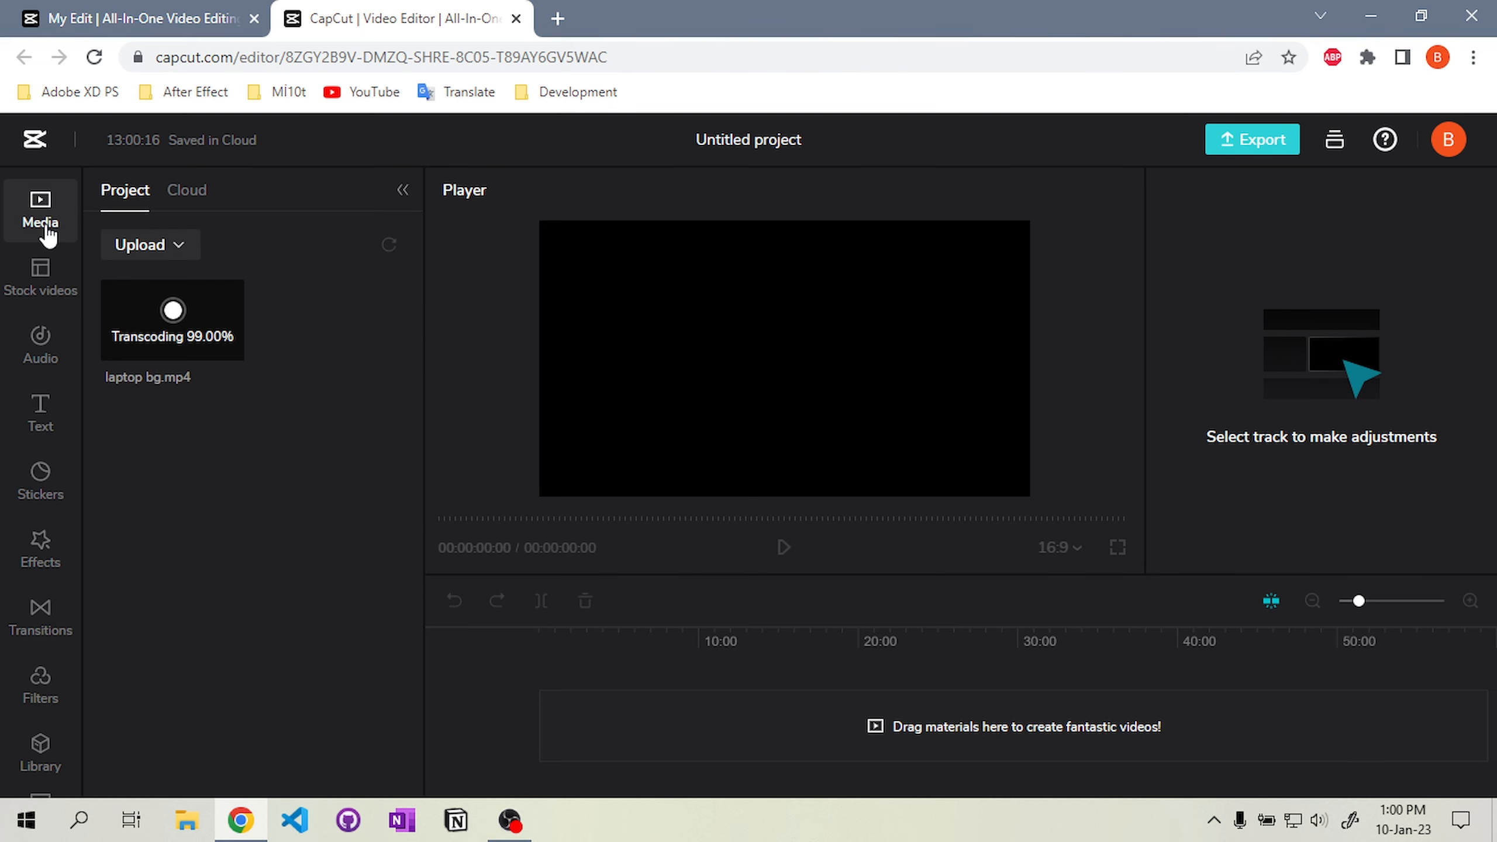
Add laptop bg.mp4 to the timeline
{"action": "left_click_drag", "start_coordinate": [161, 307], "coordinate": [561, 679]}
Preview the Aesthetic track in the music library
{"action": "left_click", "coordinate": [40, 348]}
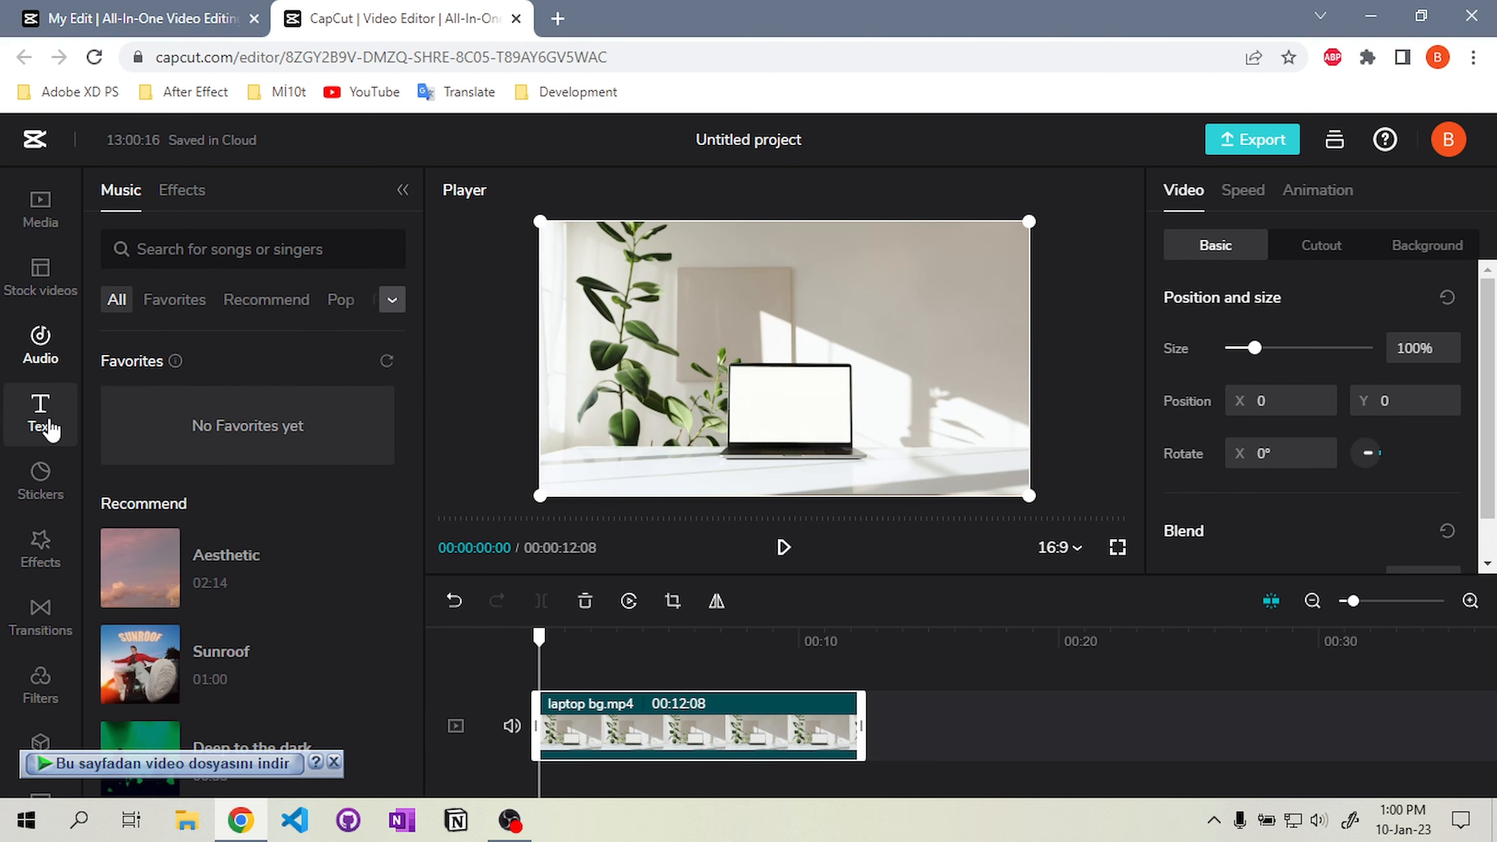
{"action": "left_click", "coordinate": [148, 466]}
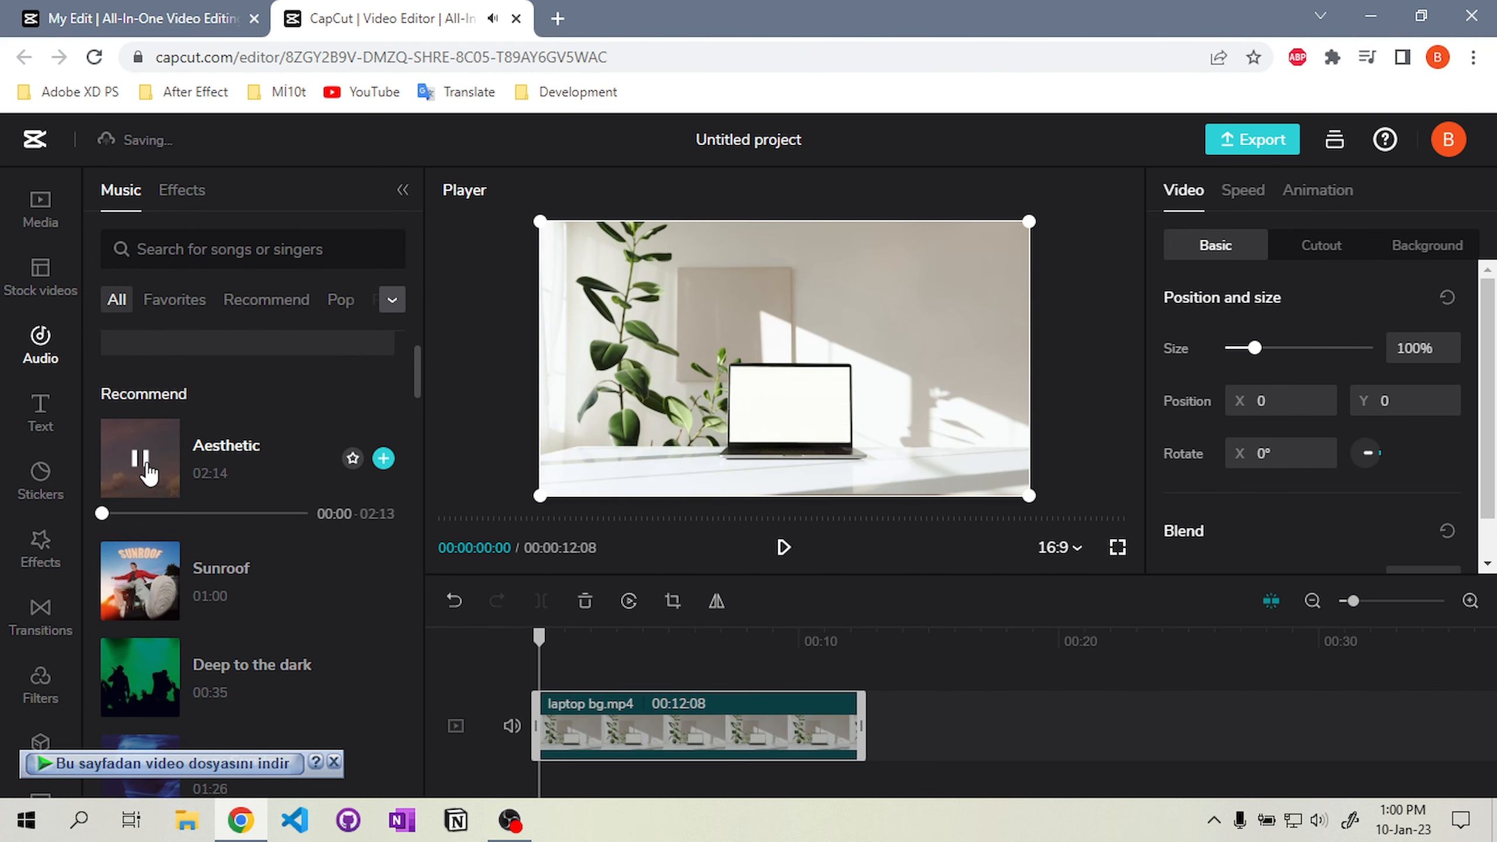
{"action": "left_click", "coordinate": [141, 459]}
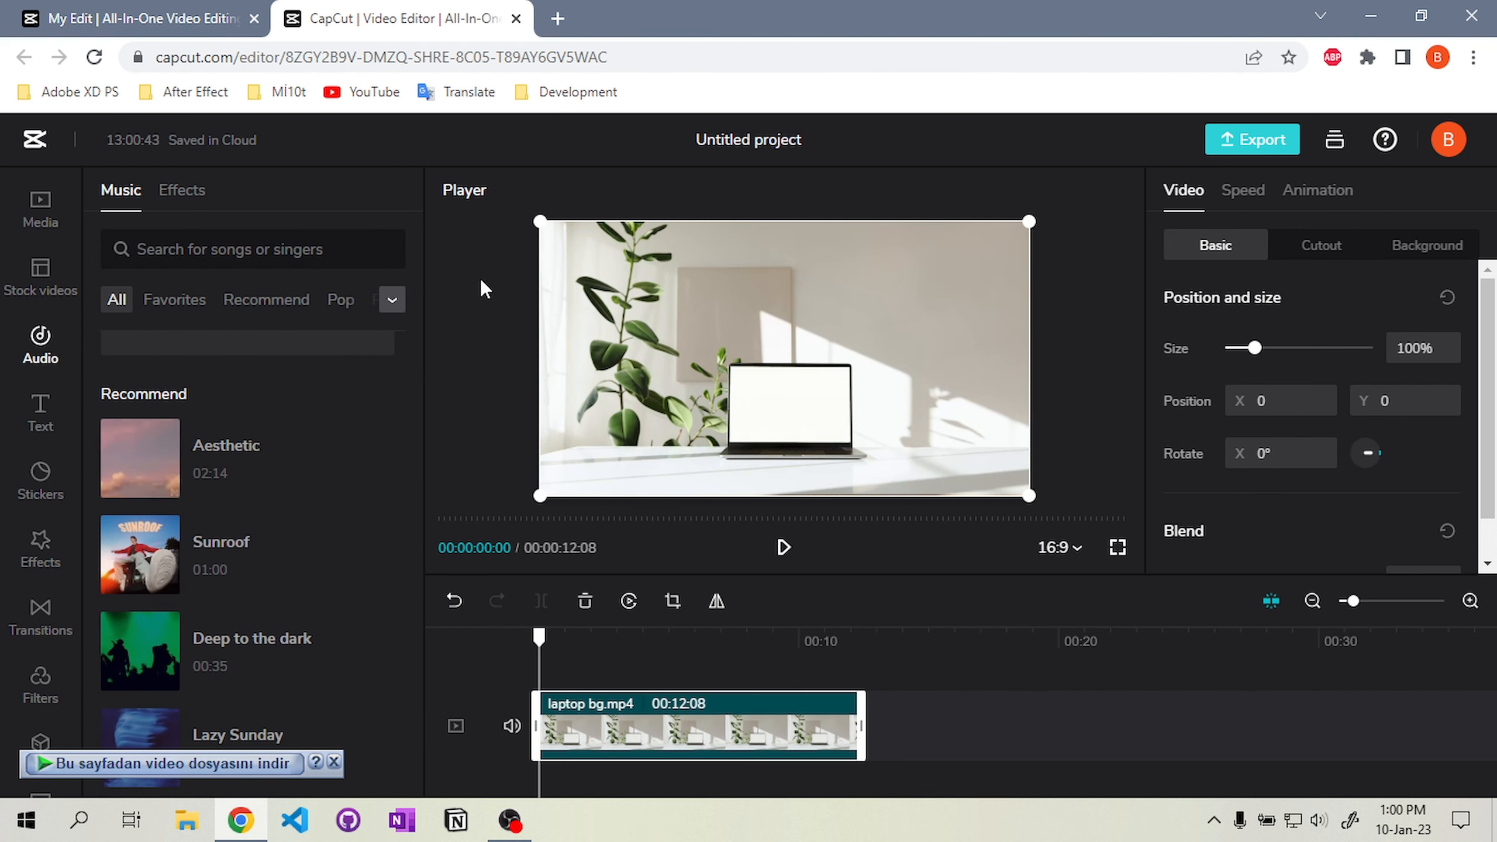
{"action": "key", "text": "super+r"}
{"action": "key", "text": "Escape"}
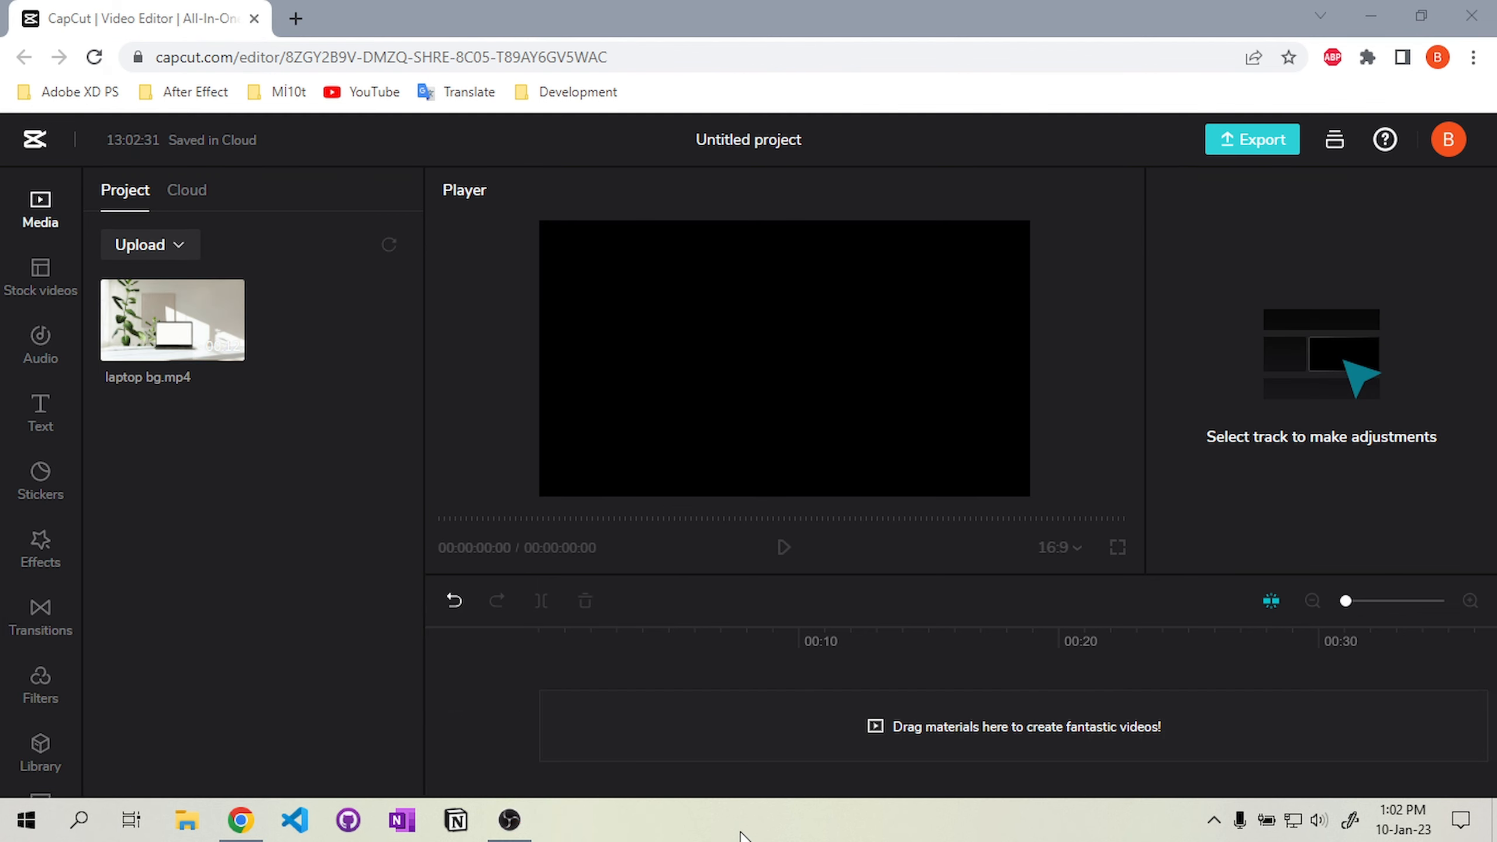
Upload kumsal.mp4 and catpiano.mp4 from the local computer into the project media
{"action": "left_click", "coordinate": [141, 243]}
{"action": "left_click", "coordinate": [176, 289]}
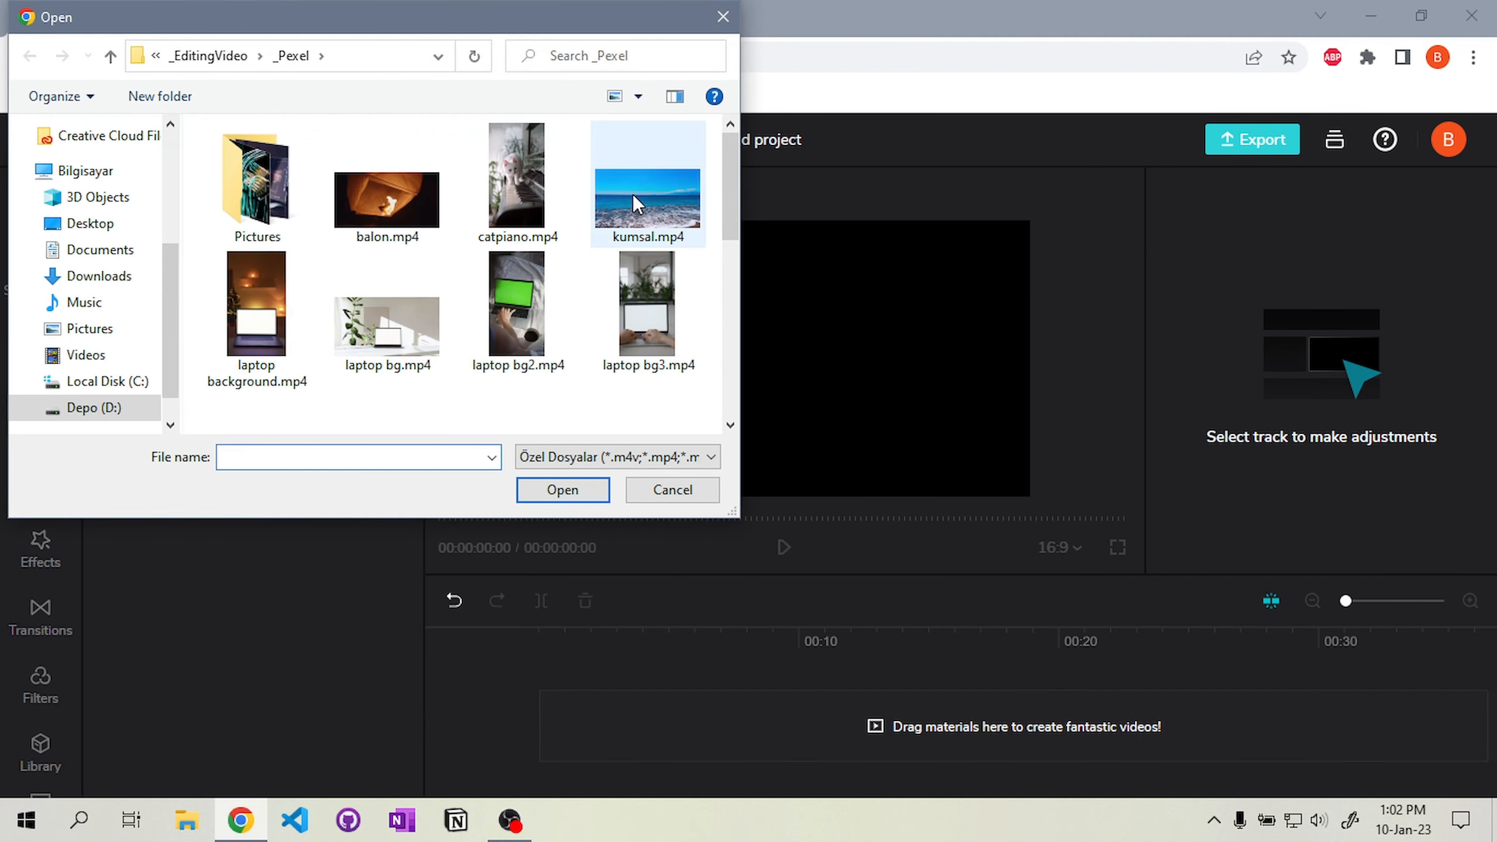
{"action": "double_click", "coordinate": [632, 194]}
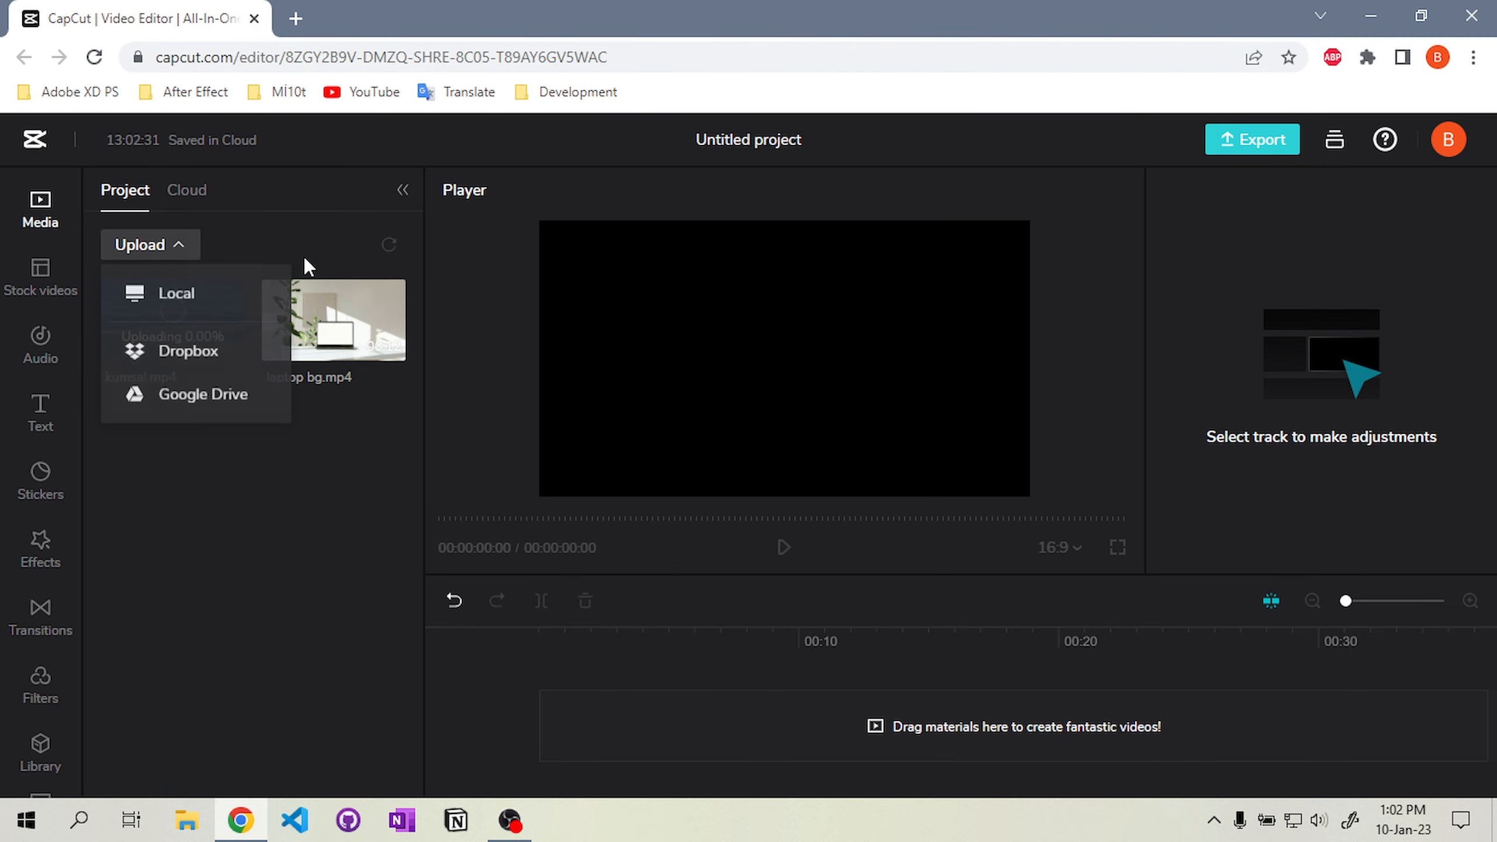
{"action": "left_click", "coordinate": [208, 301]}
{"action": "double_click", "coordinate": [491, 193]}
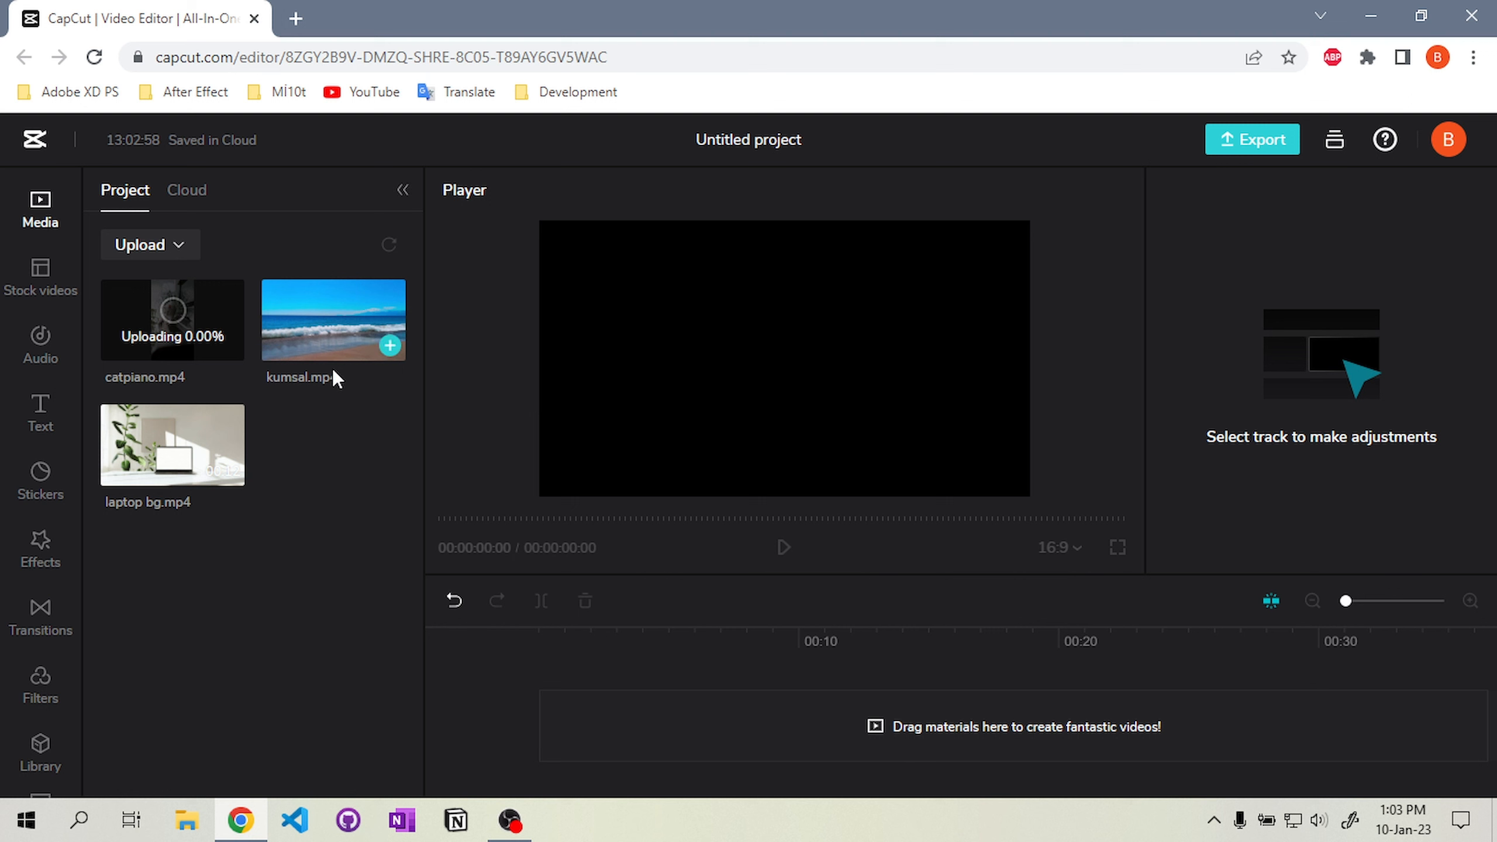
Add kumsal.mp4 to the main timeline track
{"action": "left_click_drag", "start_coordinate": [331, 311], "coordinate": [559, 725]}
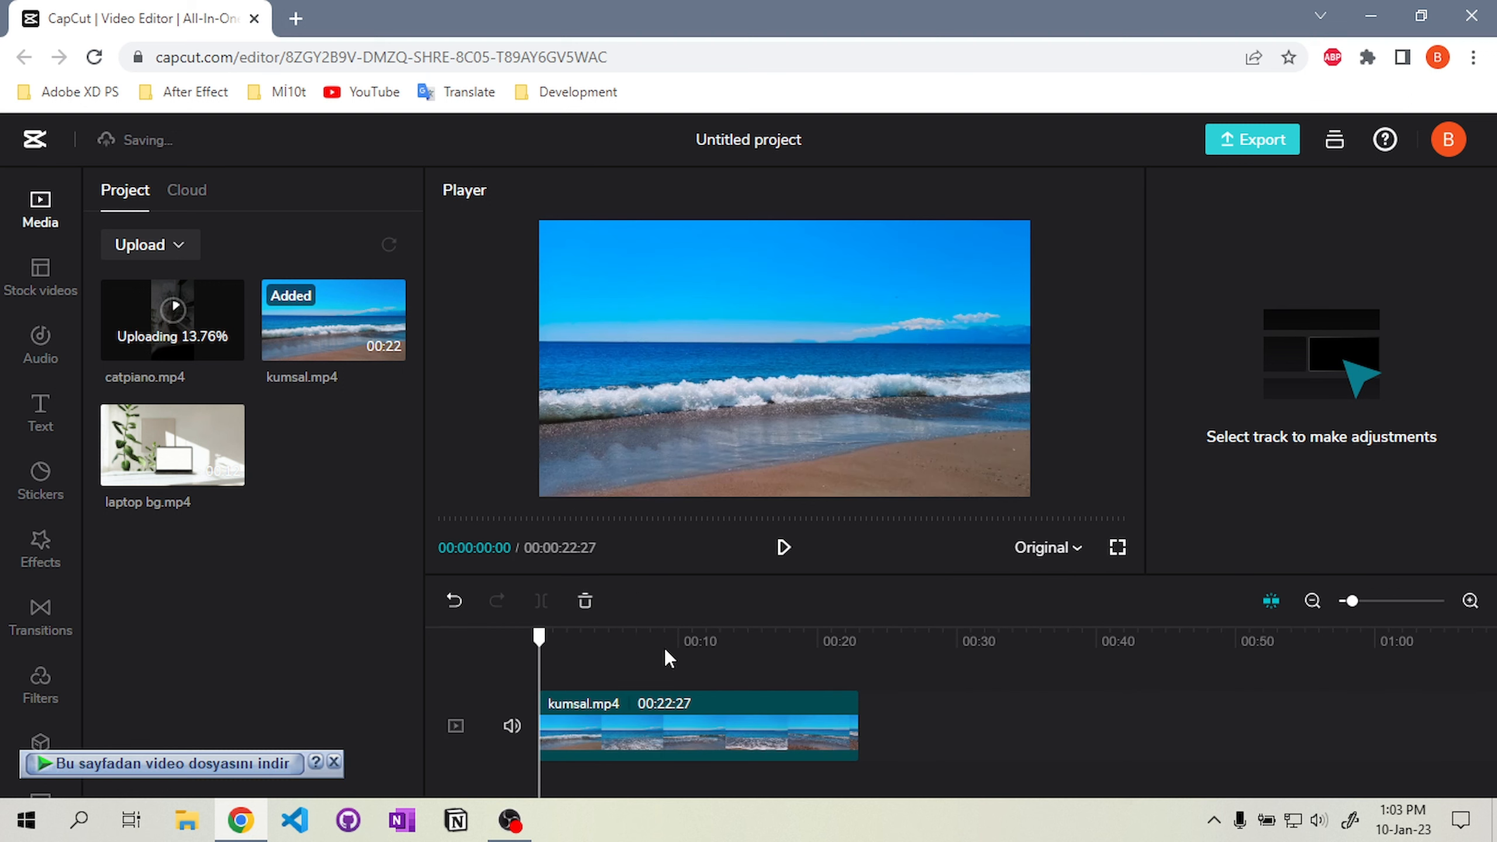
Try overlaying laptop bg.mp4 at 33% size in the lower-right corner with 54% opacity, then delete it
{"action": "left_click_drag", "start_coordinate": [180, 464], "coordinate": [552, 664]}
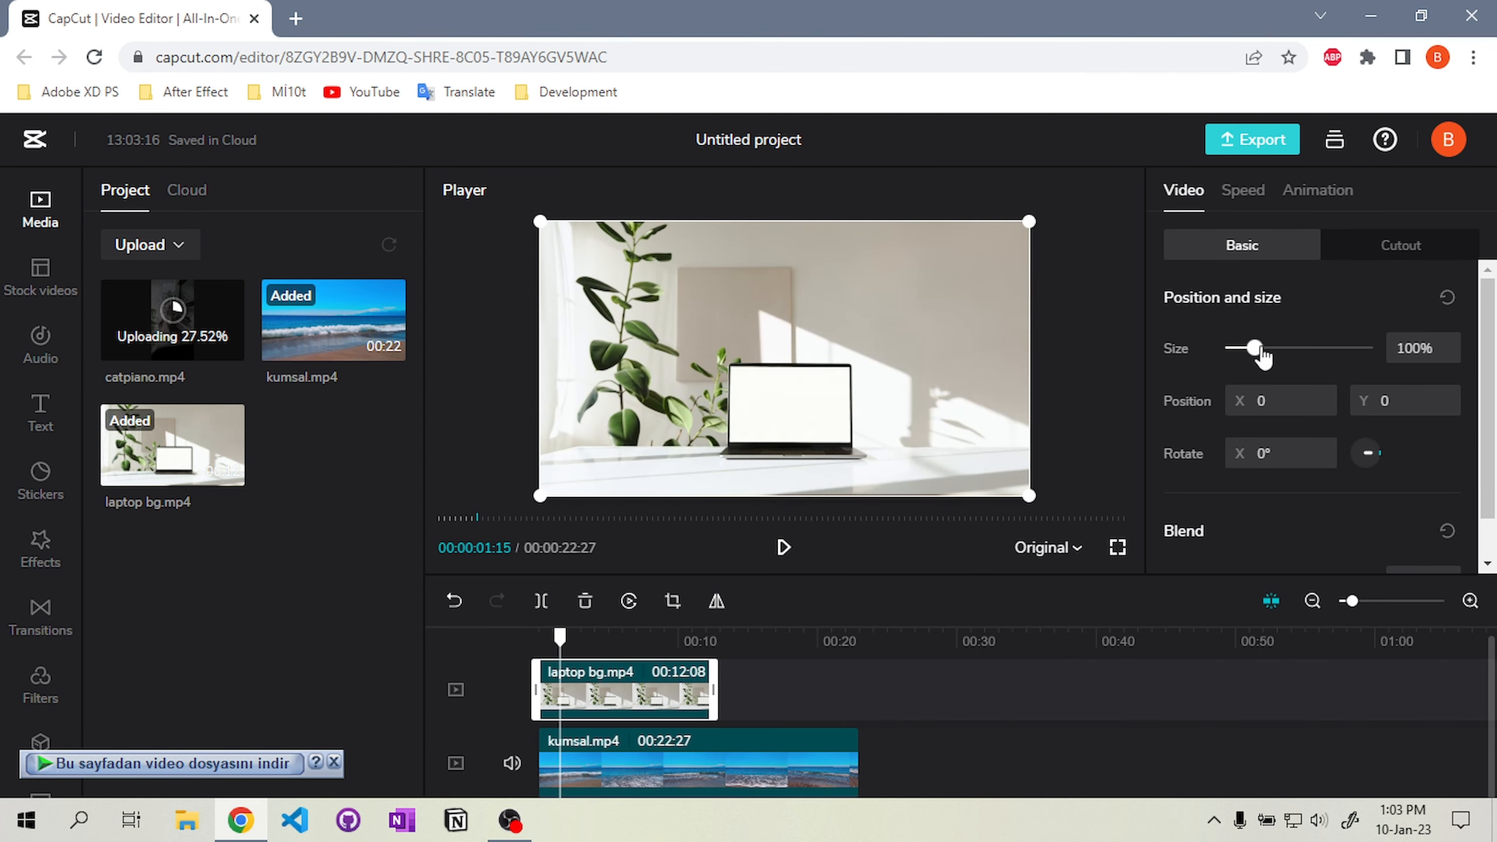
{"action": "left_click_drag", "start_coordinate": [1254, 348], "coordinate": [1244, 349]}
{"action": "left_click_drag", "start_coordinate": [643, 274], "coordinate": [906, 445]}
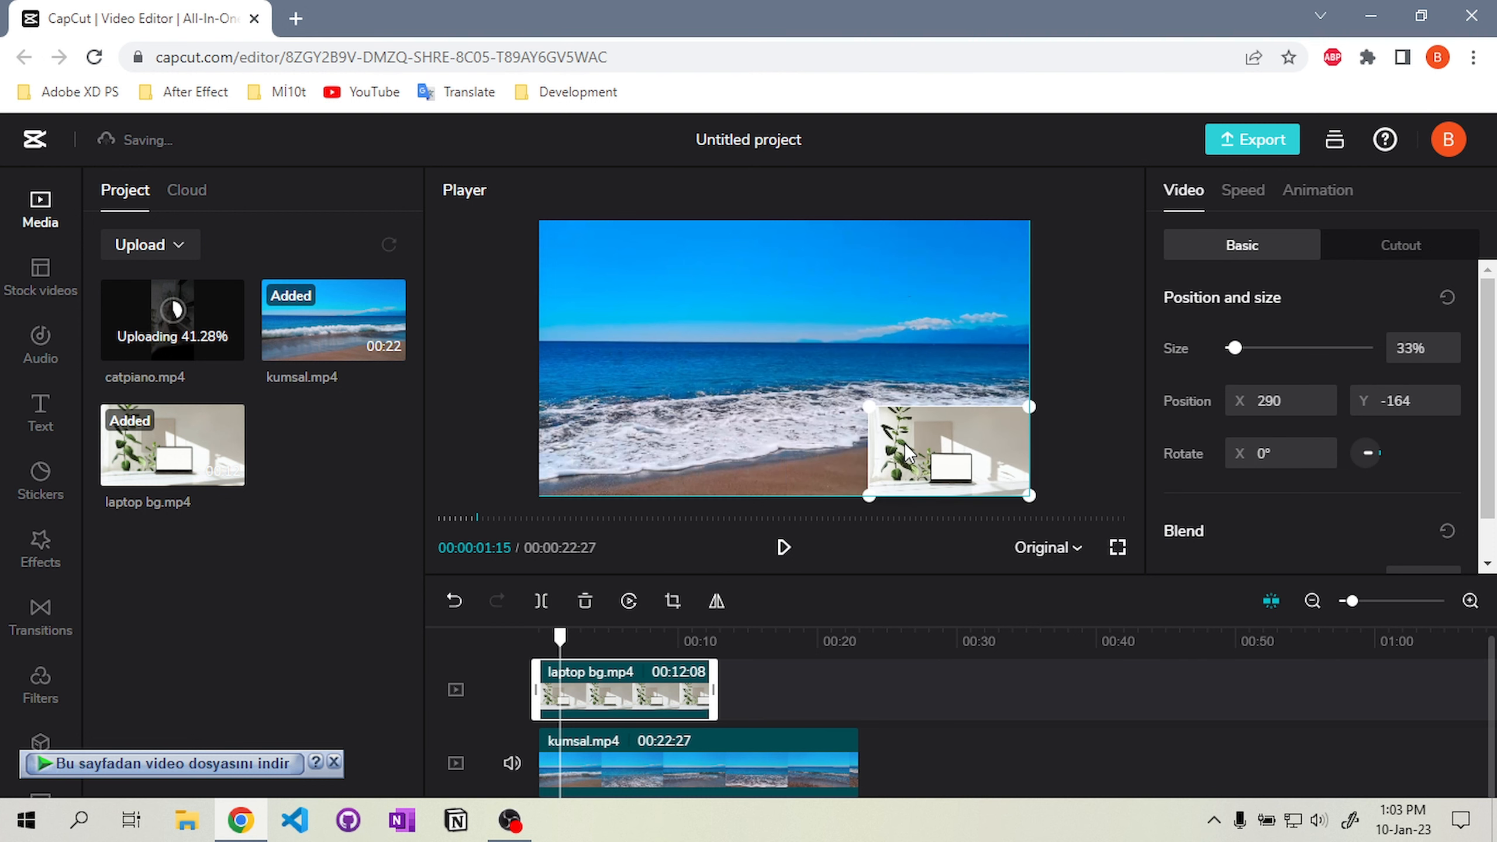
{"action": "scroll", "coordinate": [1246, 499], "scroll_direction": "down", "scroll_amount": 2}
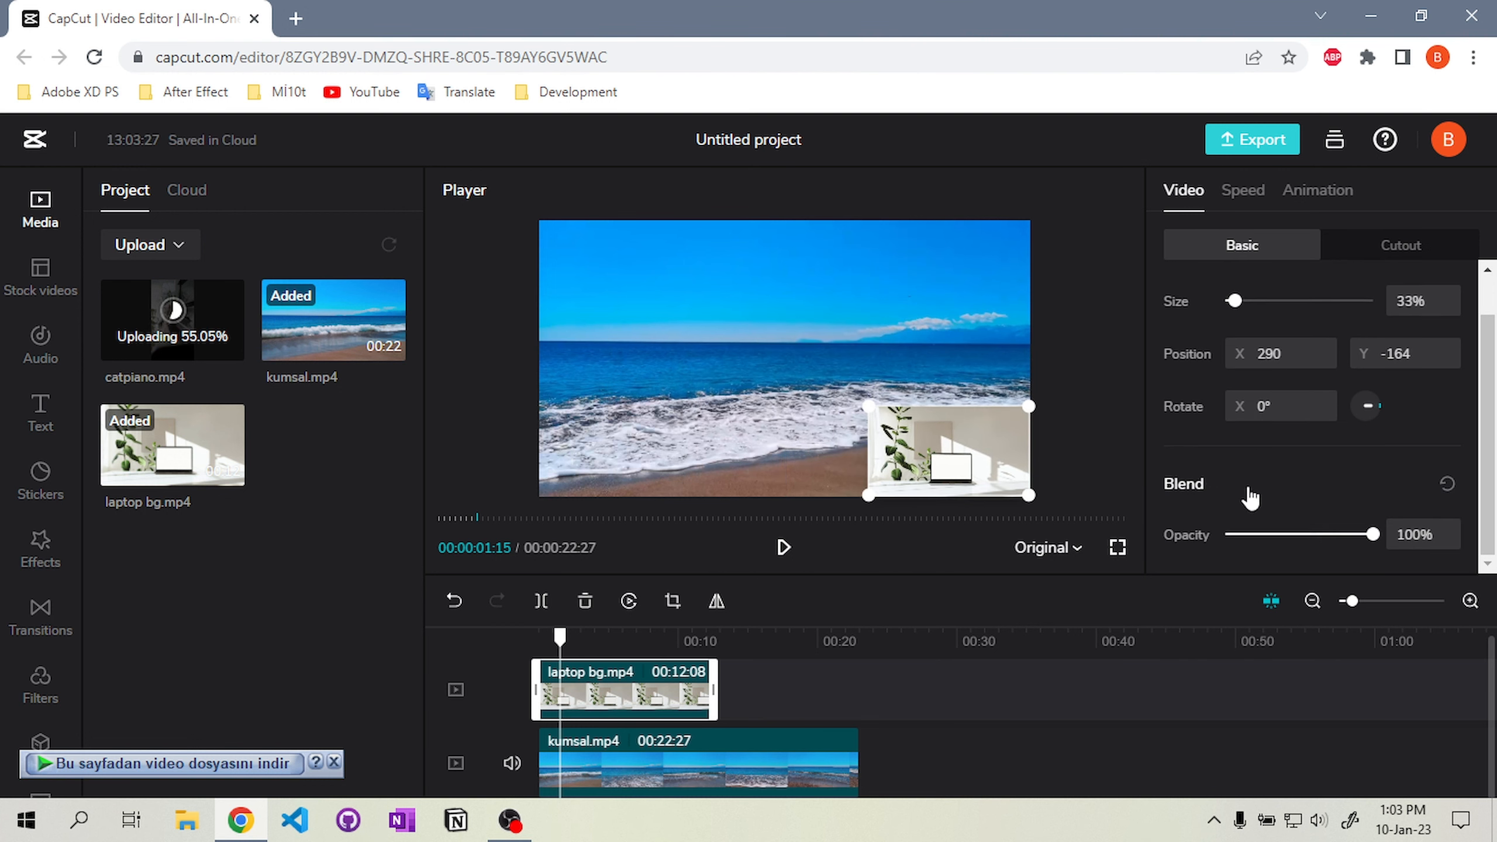
{"action": "left_click_drag", "start_coordinate": [1373, 527], "coordinate": [1309, 535]}
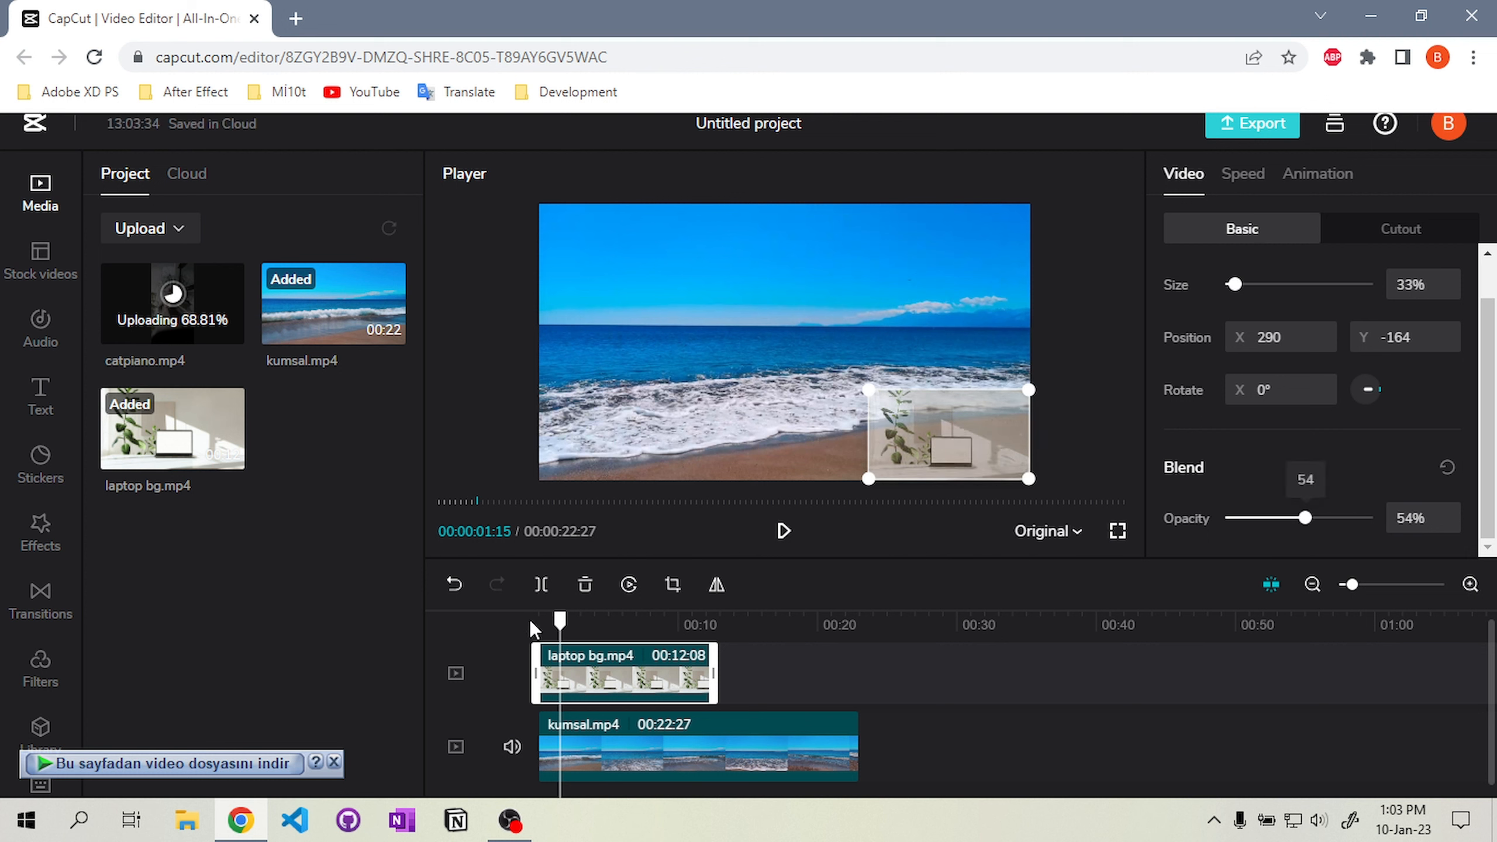
{"action": "key", "text": "Delete"}
Insert a colour-bars stock clip at the start of the main track before kumsal.mp4
{"action": "left_click", "coordinate": [41, 260]}
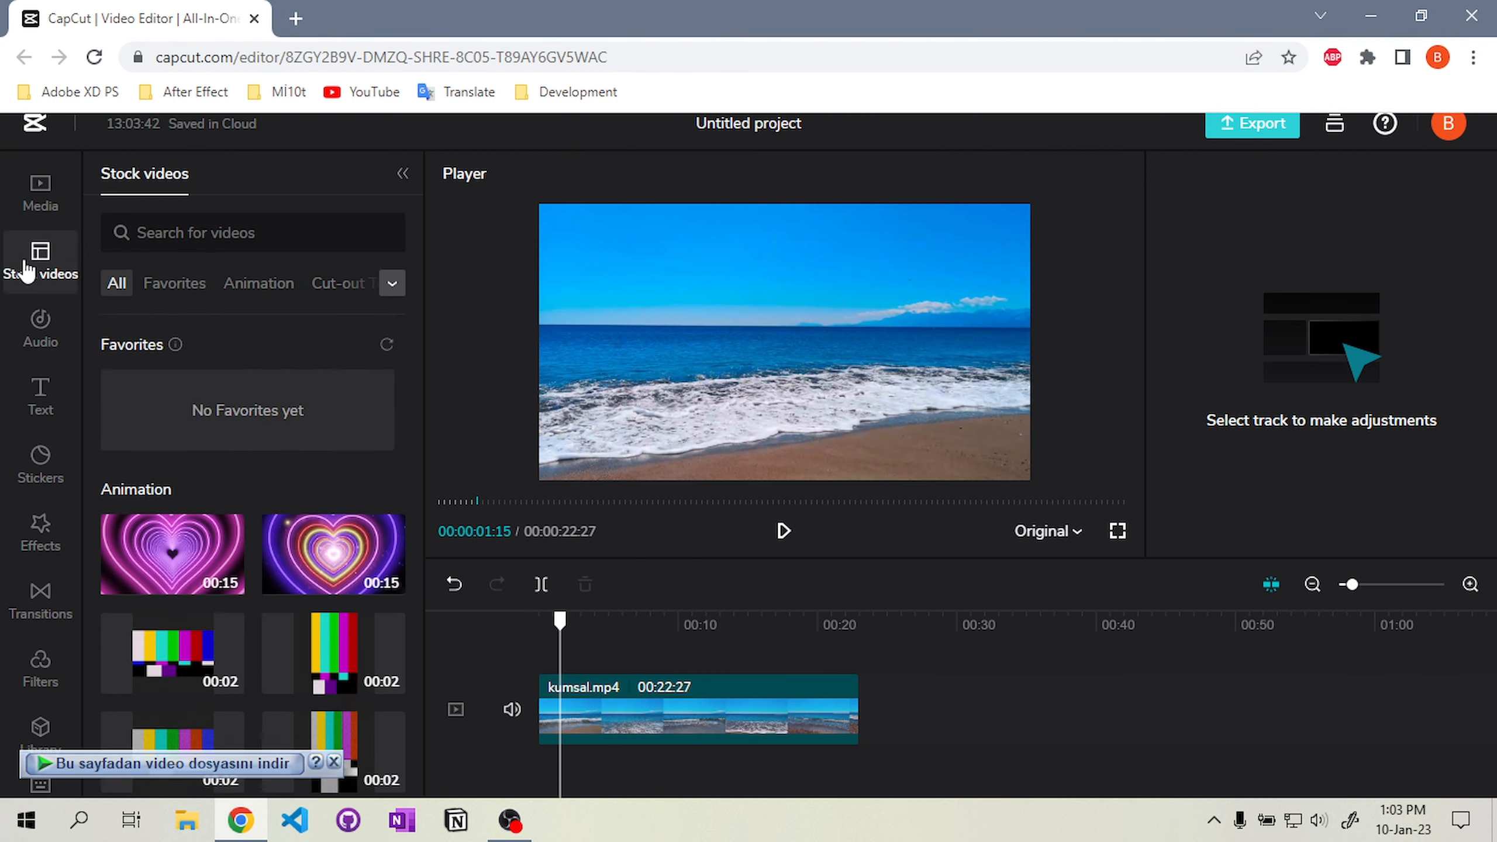
{"action": "scroll", "coordinate": [258, 569], "scroll_direction": "down", "scroll_amount": 5}
{"action": "scroll", "coordinate": [257, 569], "scroll_direction": "up", "scroll_amount": 5}
{"action": "left_click_drag", "start_coordinate": [190, 575], "coordinate": [545, 723]}
{"action": "left_click", "coordinate": [524, 622]}
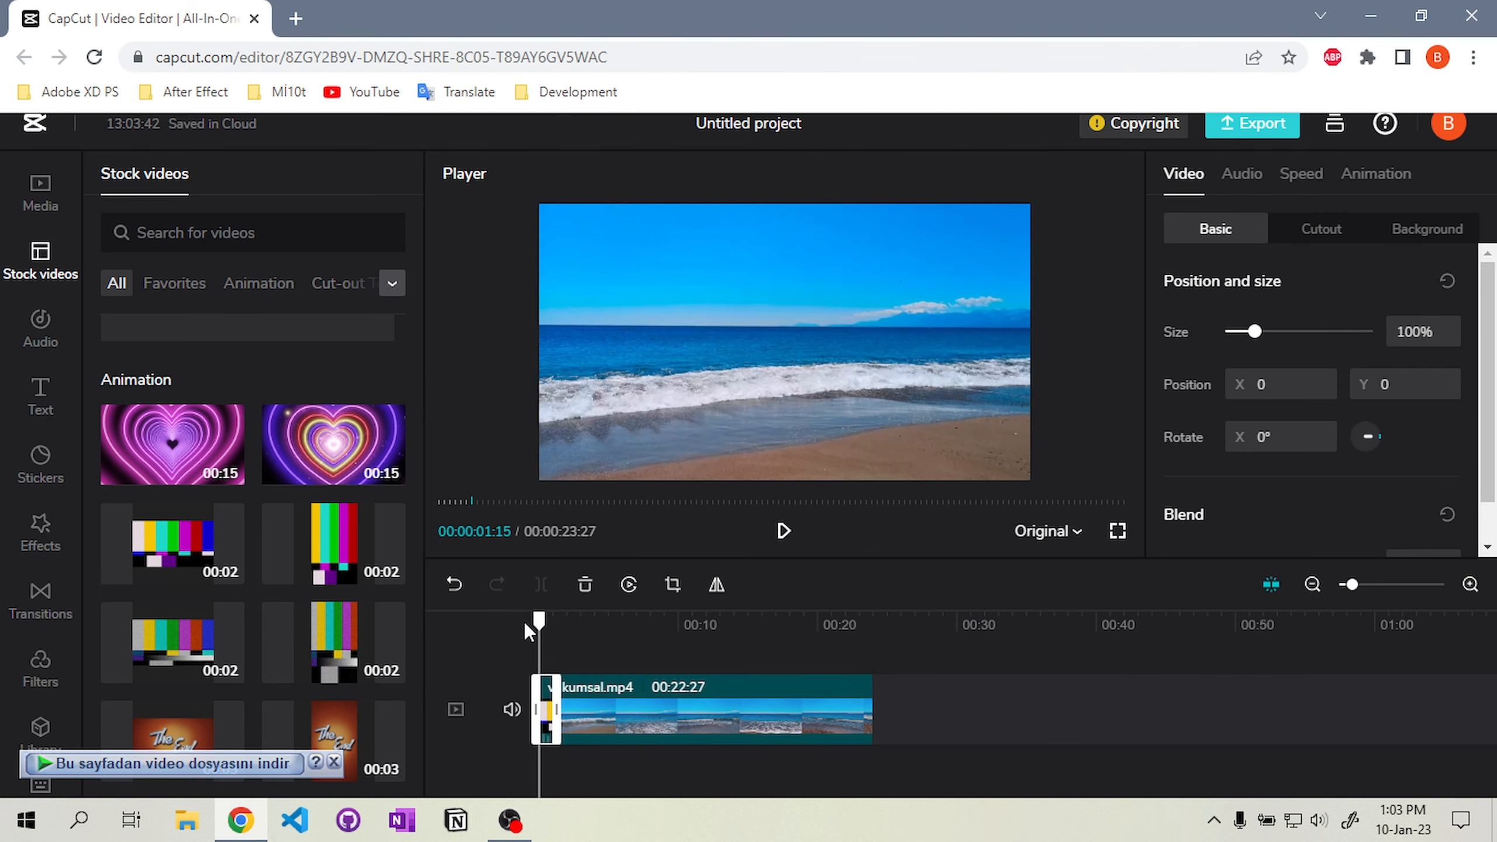
Scale the colour-bars clip to 125%
{"action": "left_click", "coordinate": [783, 533]}
{"action": "left_click", "coordinate": [784, 534]}
{"action": "left_click", "coordinate": [548, 620]}
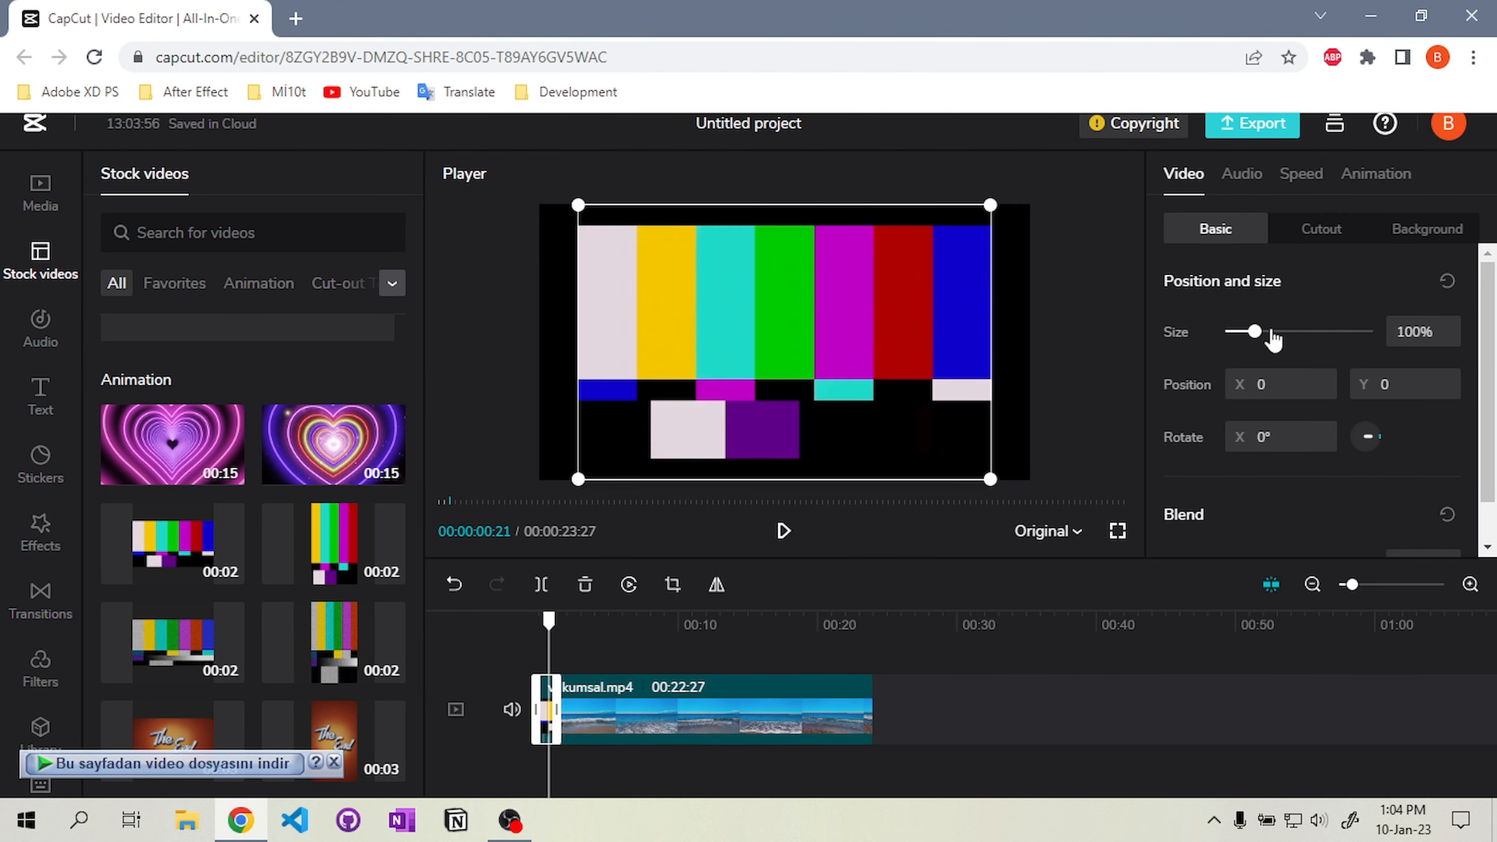
{"action": "left_click_drag", "start_coordinate": [1273, 339], "coordinate": [1266, 342]}
Add the white geometric stock clip as an overlay track above kumsal.mp4
{"action": "left_click", "coordinate": [784, 532]}
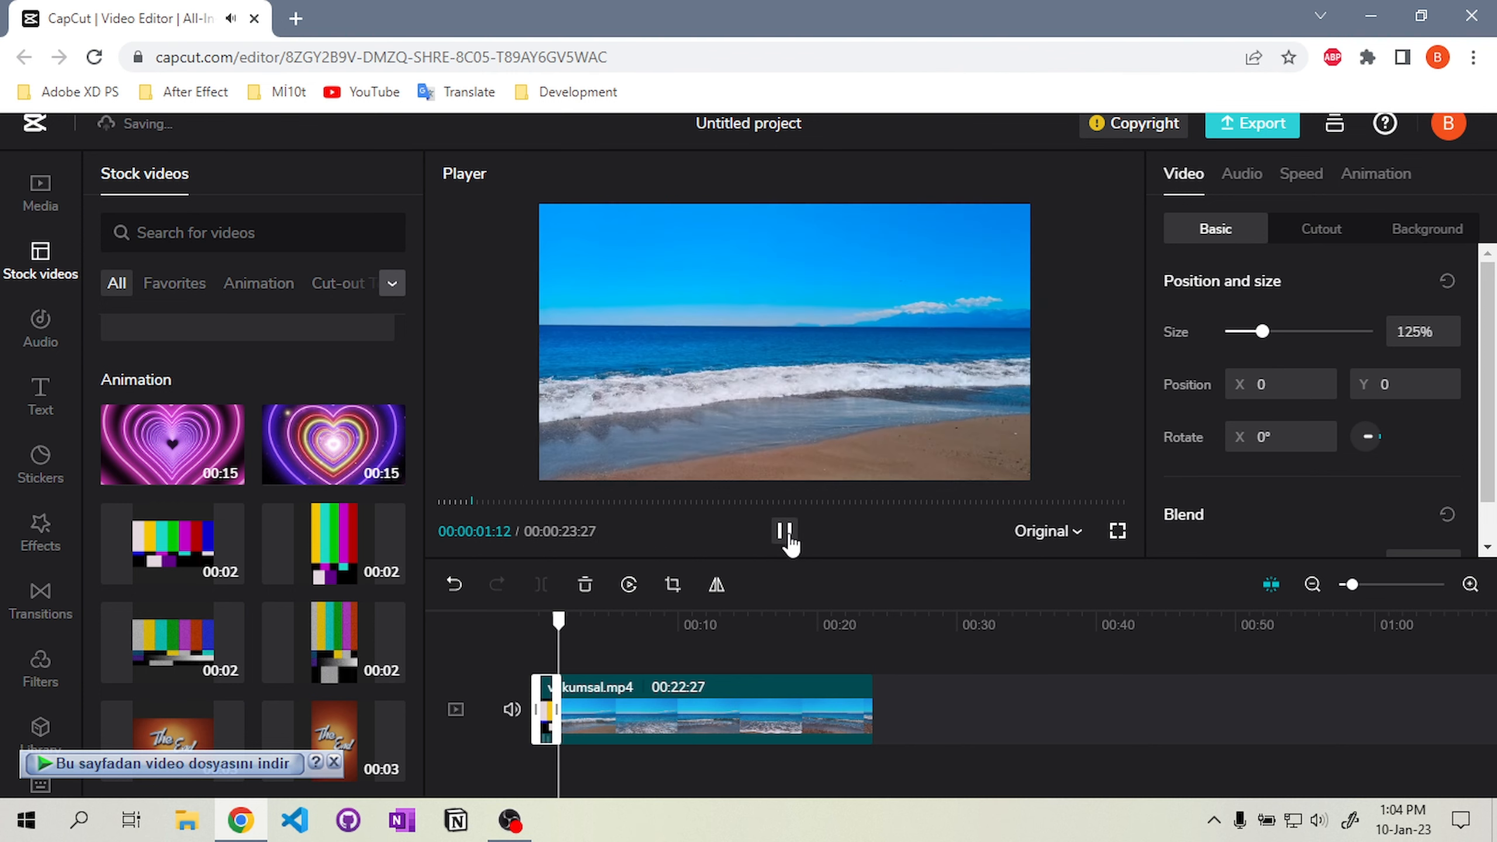
{"action": "left_click", "coordinate": [784, 532]}
{"action": "scroll", "coordinate": [289, 631], "scroll_direction": "down", "scroll_amount": 5}
{"action": "scroll", "coordinate": [274, 561], "scroll_direction": "up", "scroll_amount": 1}
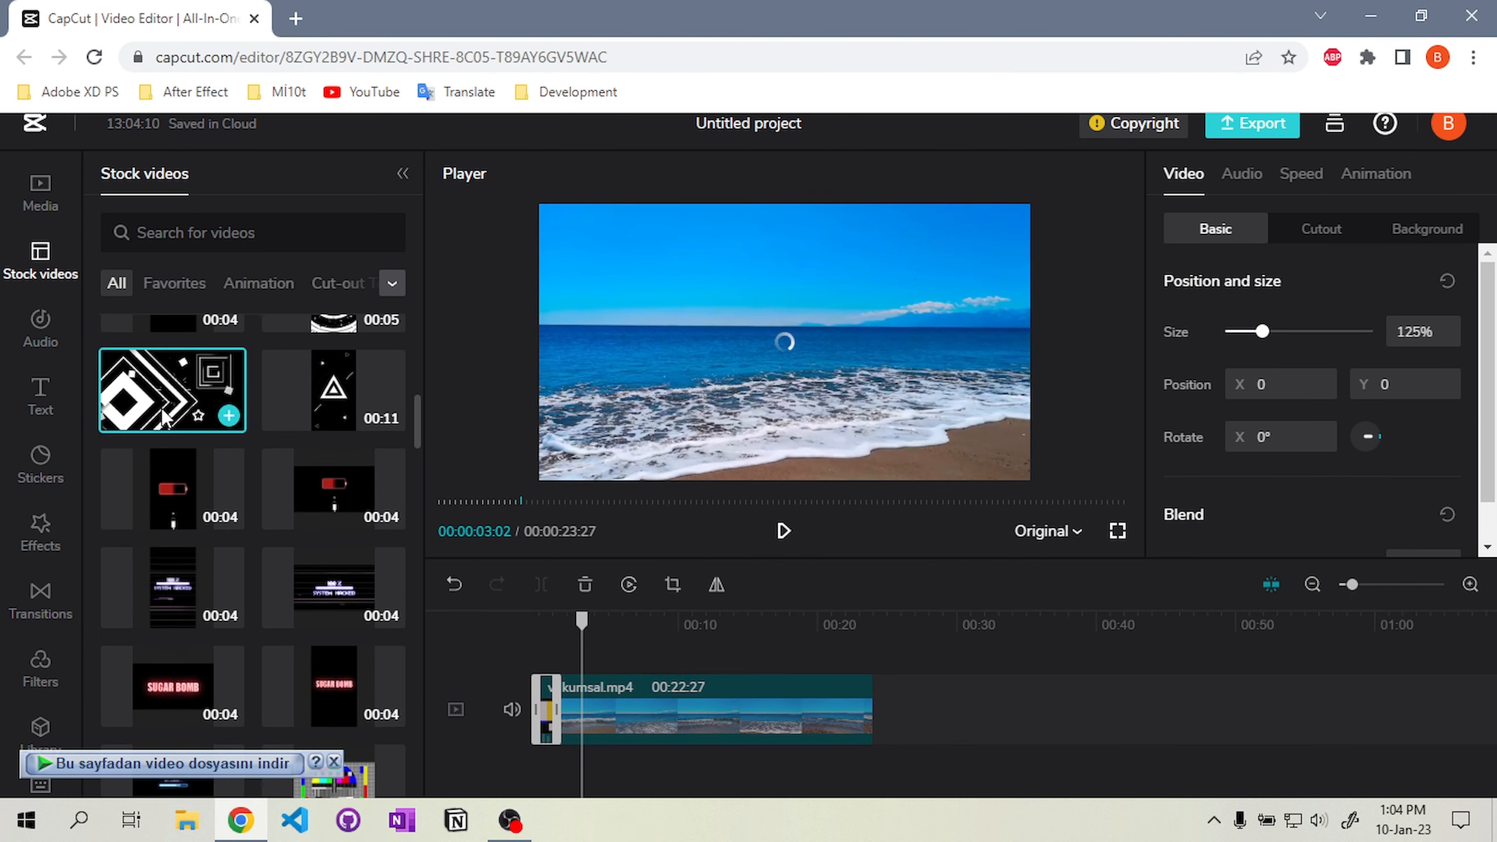
{"action": "left_click_drag", "start_coordinate": [172, 390], "coordinate": [560, 679]}
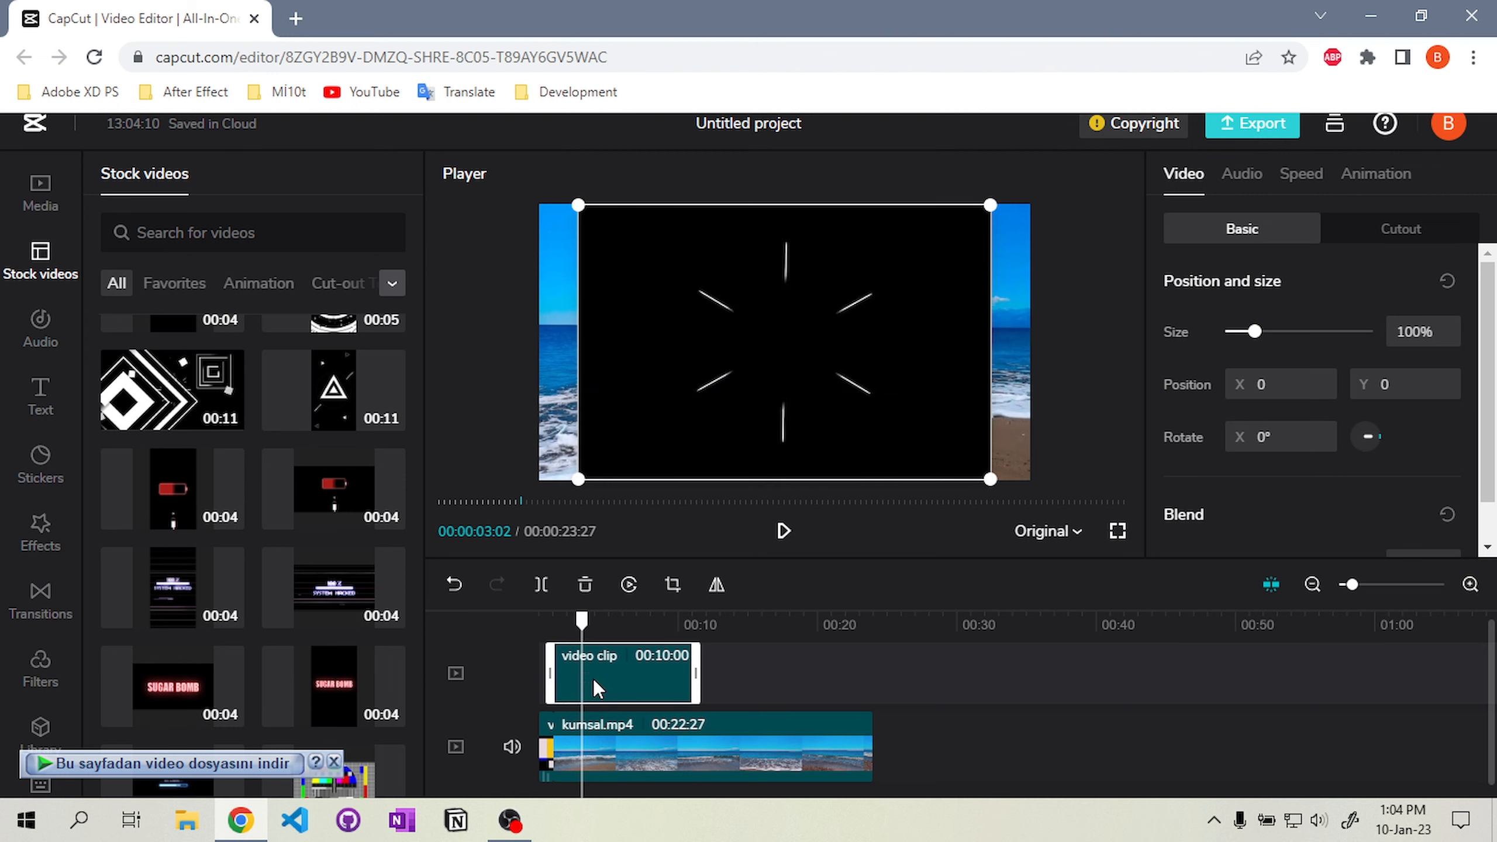
Scale the overlay clip to 129% and lower its opacity to 12%
{"action": "left_click_drag", "start_coordinate": [1255, 332], "coordinate": [1263, 333]}
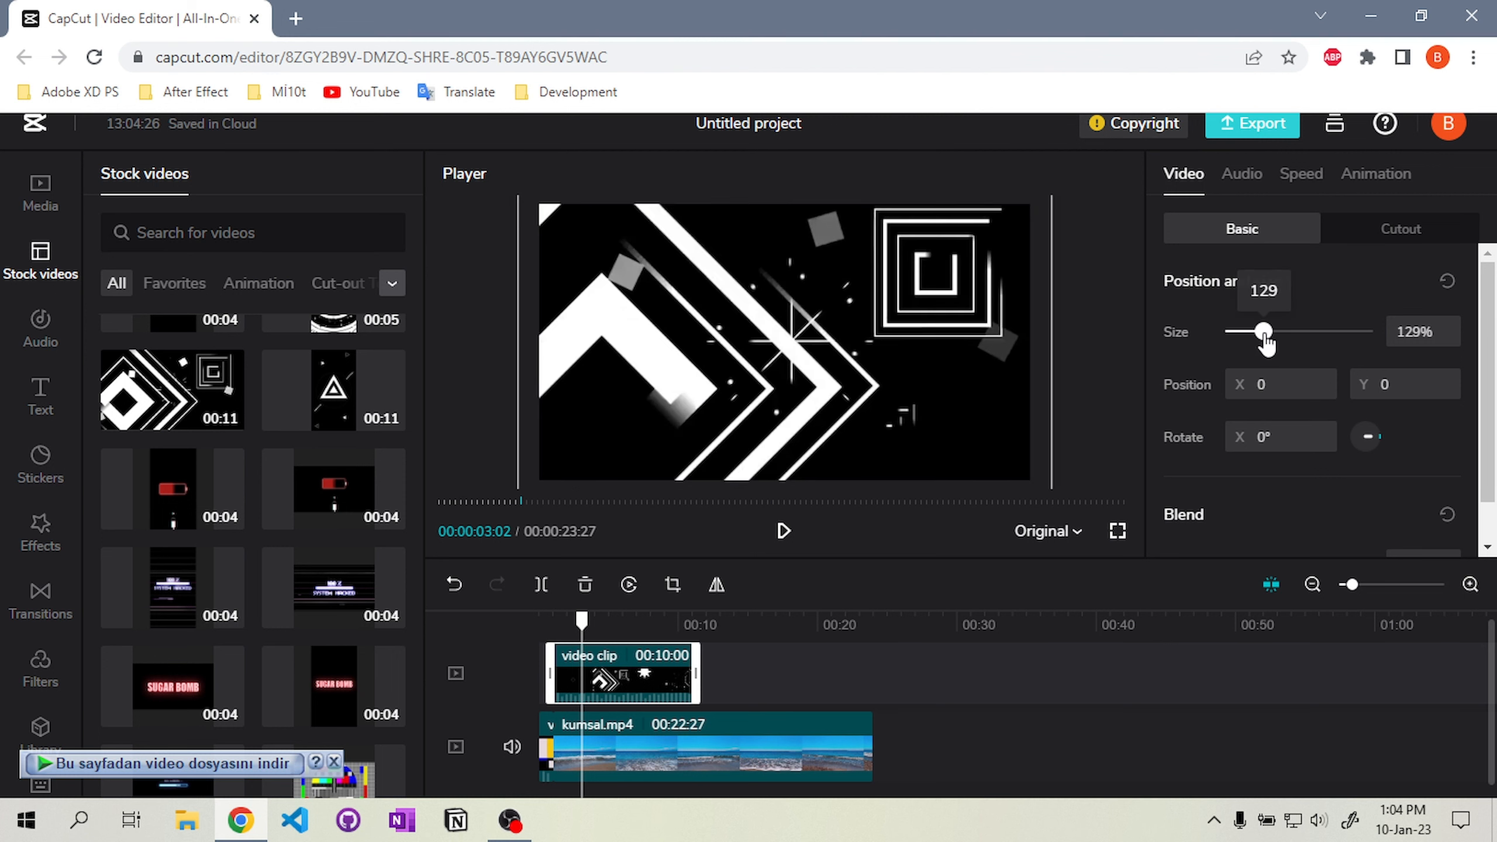
{"action": "scroll", "coordinate": [1280, 518], "scroll_direction": "down", "scroll_amount": 1}
{"action": "left_click_drag", "start_coordinate": [1279, 519], "coordinate": [1252, 518]}
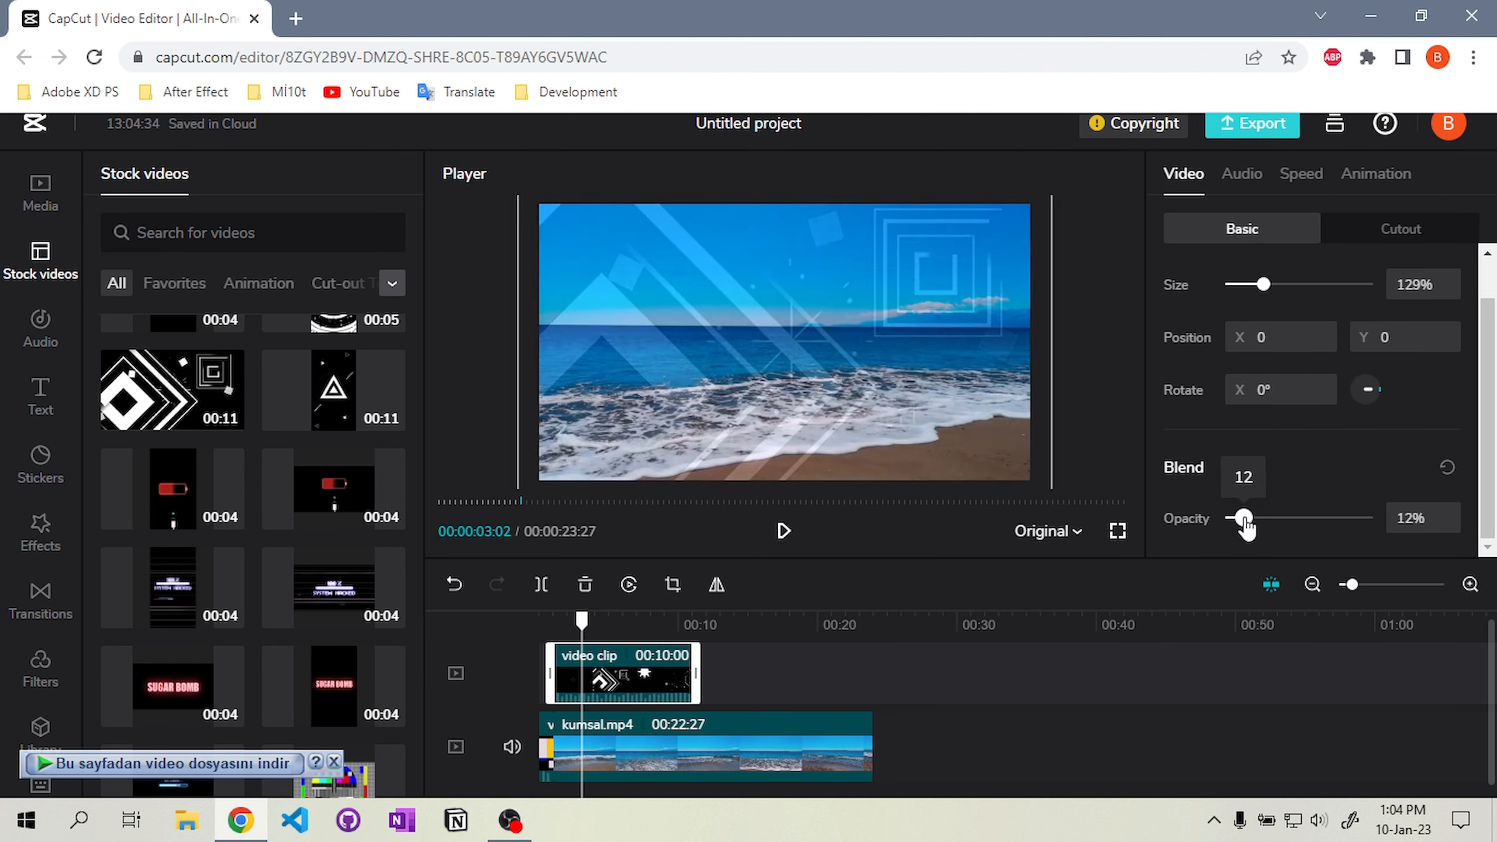
Add the Aesthetic music track to the timeline as background audio
{"action": "left_click", "coordinate": [40, 329]}
{"action": "left_click", "coordinate": [141, 544]}
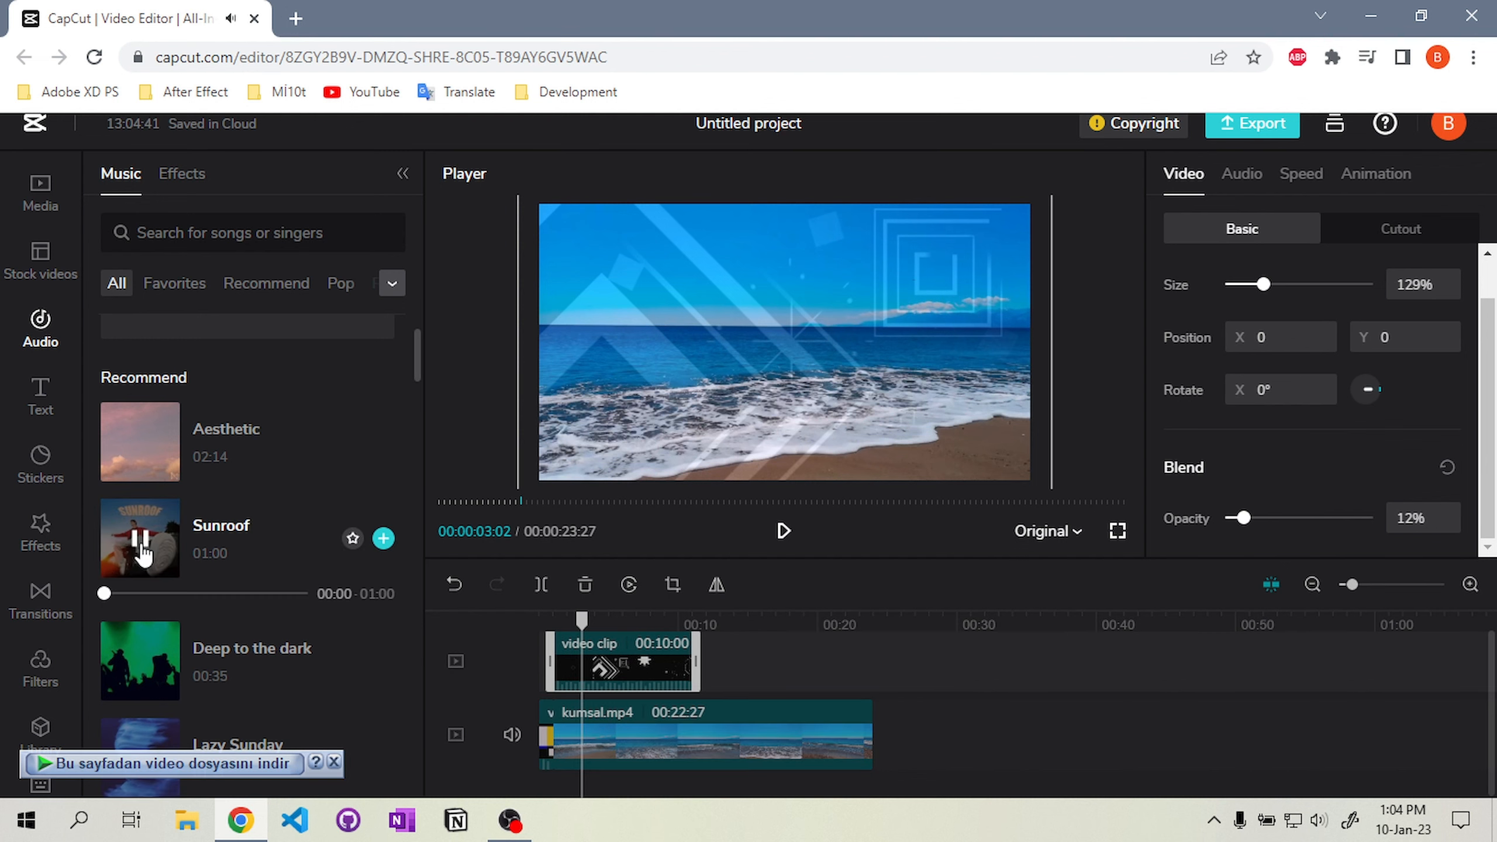
{"action": "left_click_drag", "start_coordinate": [141, 442], "coordinate": [595, 743]}
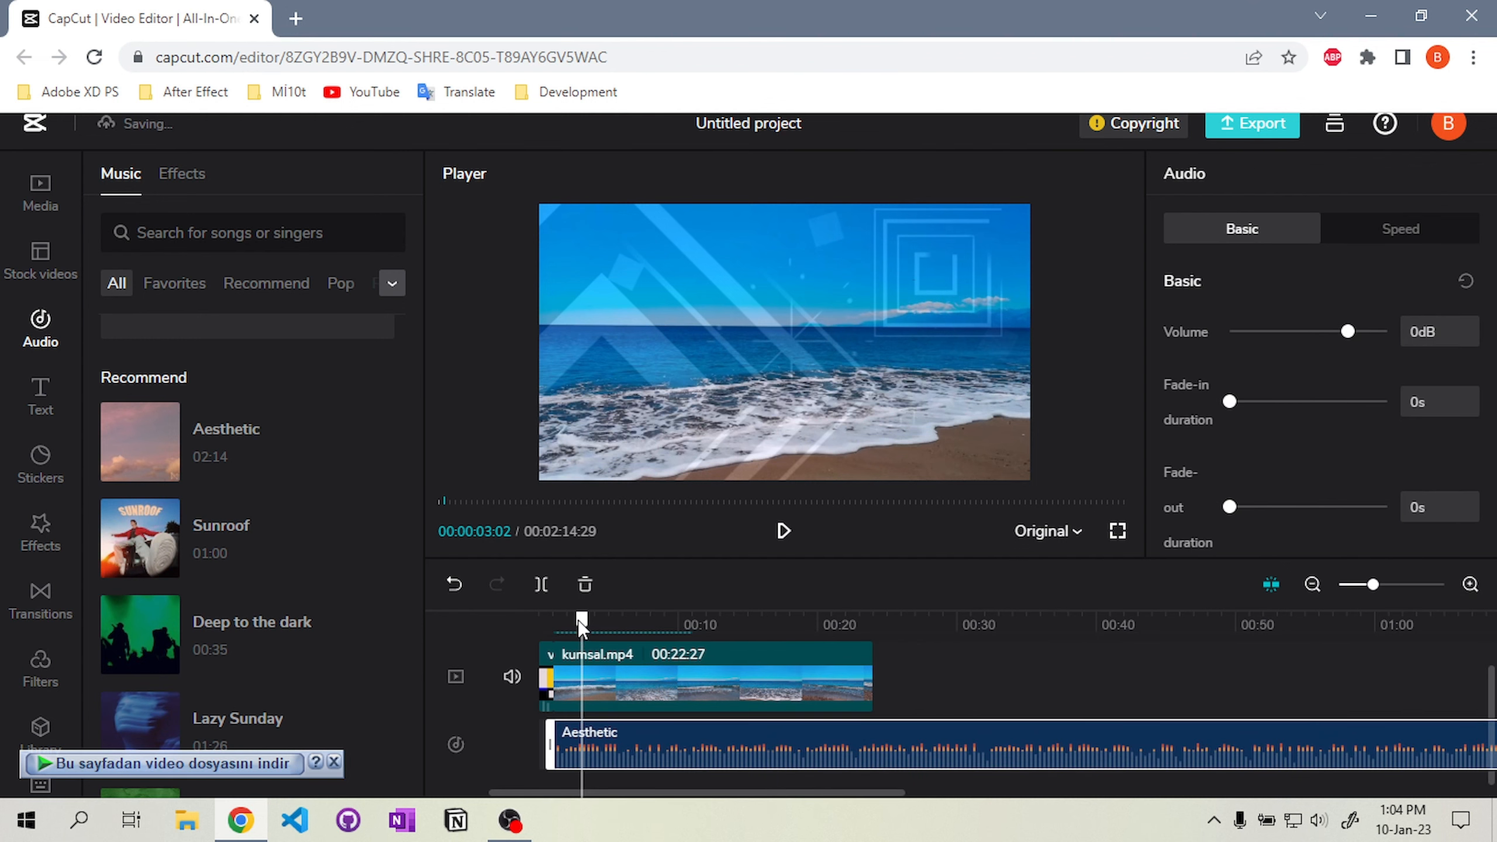
Split the Aesthetic audio where the video ends and delete the remaining part
{"action": "left_click", "coordinate": [784, 531]}
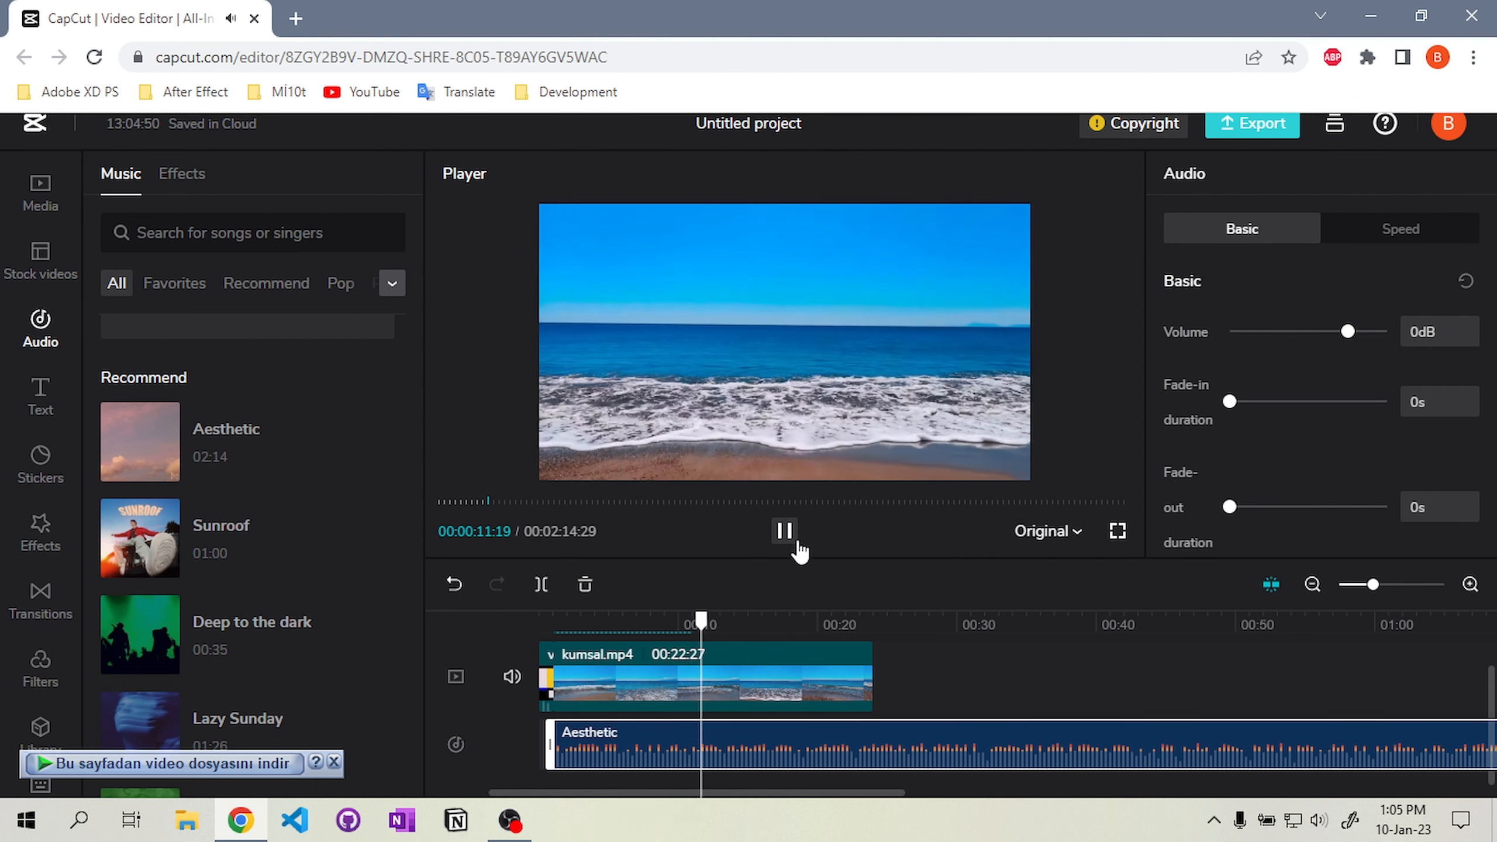
{"action": "left_click", "coordinate": [797, 543]}
{"action": "left_click", "coordinate": [864, 624]}
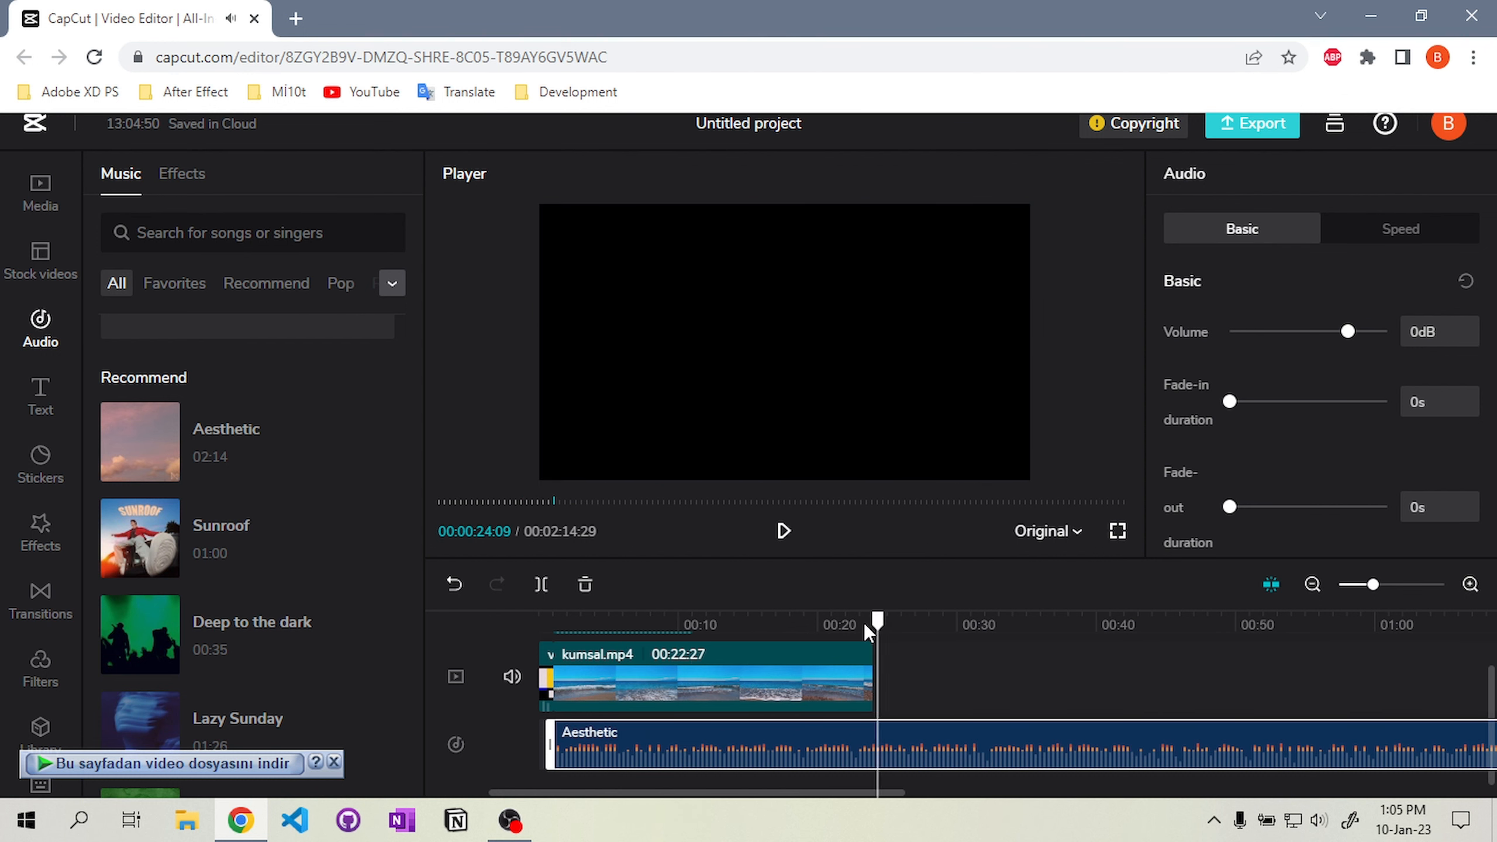
{"action": "key", "text": "ctrl+b"}
{"action": "left_click", "coordinate": [899, 732]}
{"action": "key", "text": "Delete"}
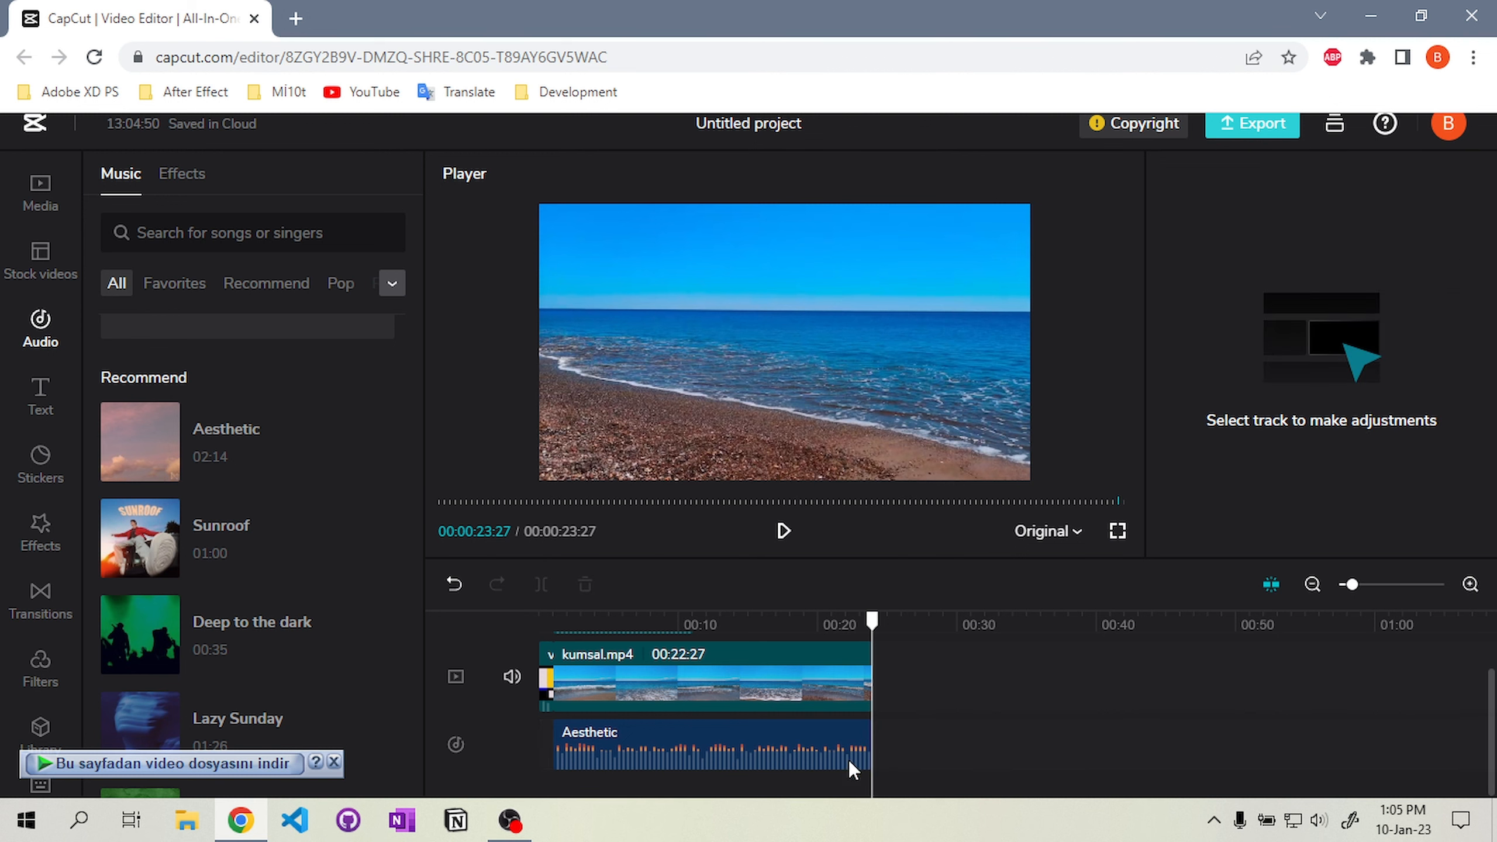
Add catpiano.mp4 from the project media to the overlay track right after the video clip
{"action": "left_click", "coordinate": [40, 192]}
{"action": "left_click_drag", "start_coordinate": [179, 313], "coordinate": [726, 679]}
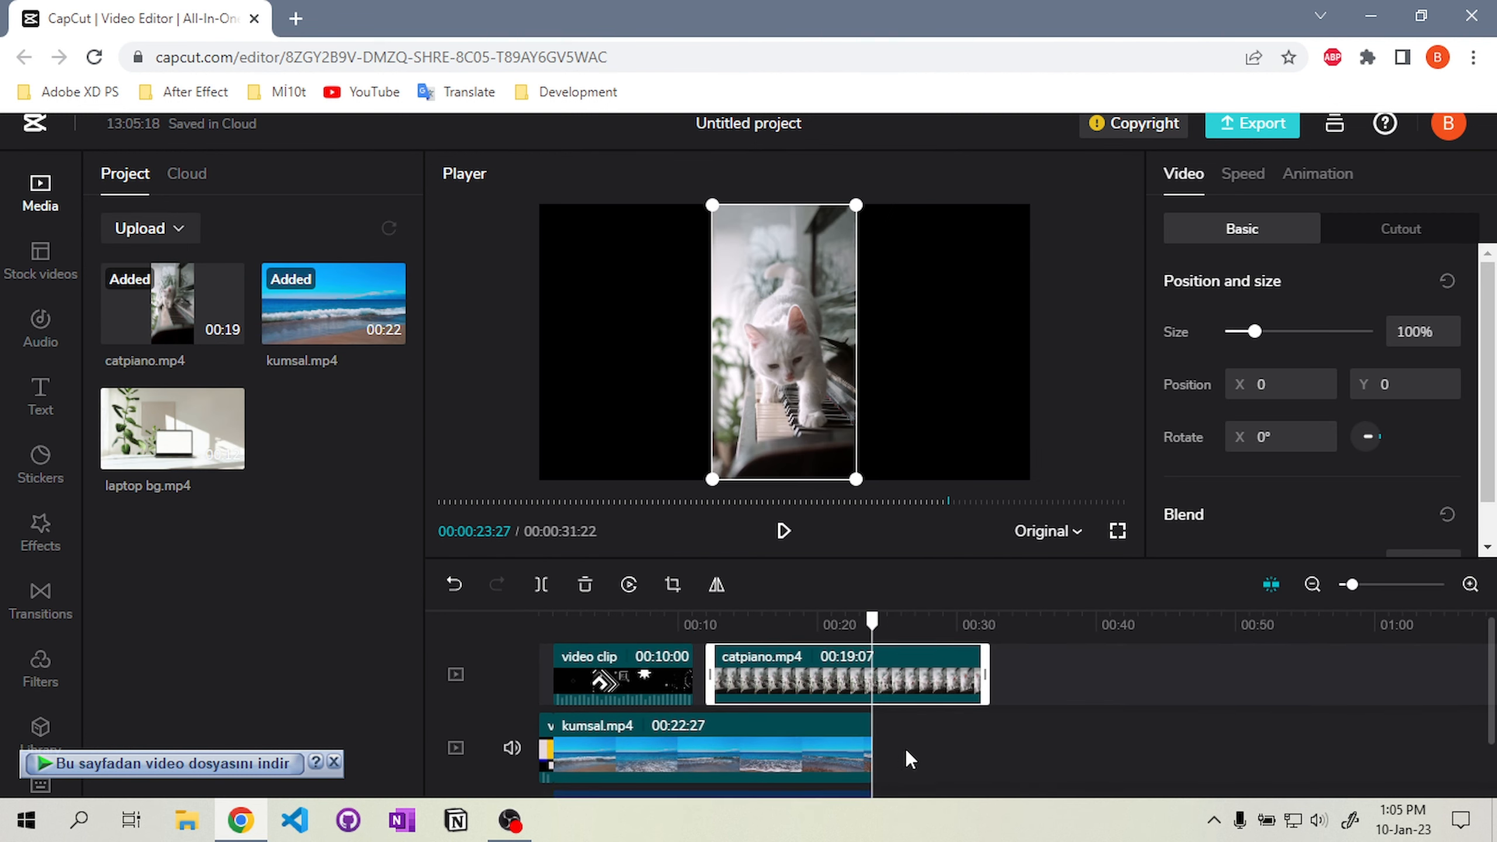
Move the catpiano overlay to the right side of the frame at X 305 and set its opacity to 46%
{"action": "left_click", "coordinate": [718, 671]}
{"action": "left_click_drag", "start_coordinate": [776, 321], "coordinate": [944, 280]}
{"action": "scroll", "coordinate": [1314, 435], "scroll_direction": "down", "scroll_amount": 1}
{"action": "left_click", "coordinate": [1271, 518]}
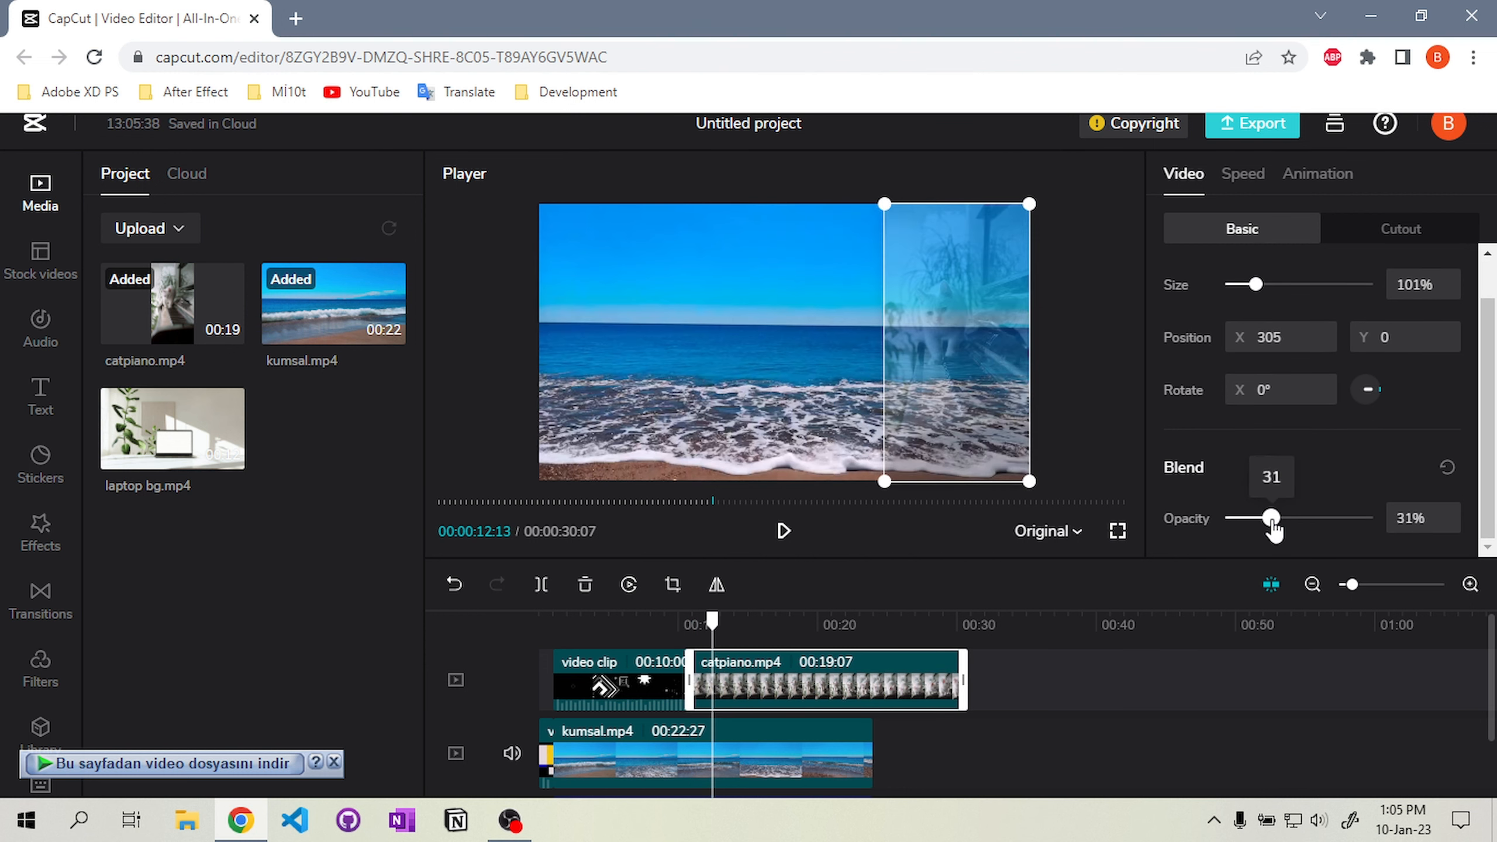
{"action": "left_click_drag", "start_coordinate": [1287, 530], "coordinate": [1293, 522]}
Play back the video from about 10 seconds to check the catpiano overlay
{"action": "left_click", "coordinate": [679, 616]}
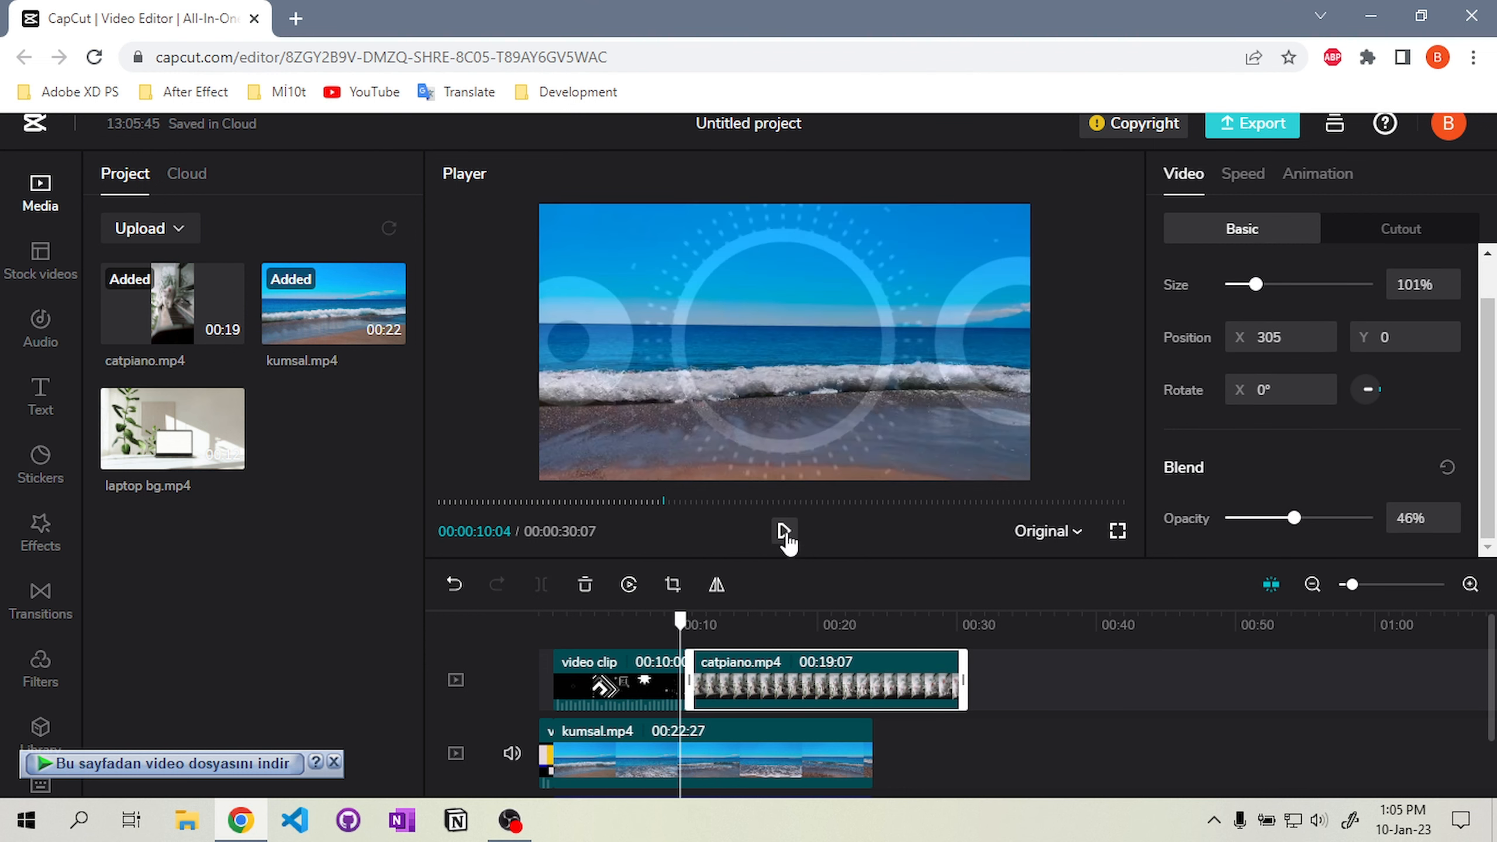
{"action": "left_click", "coordinate": [784, 531]}
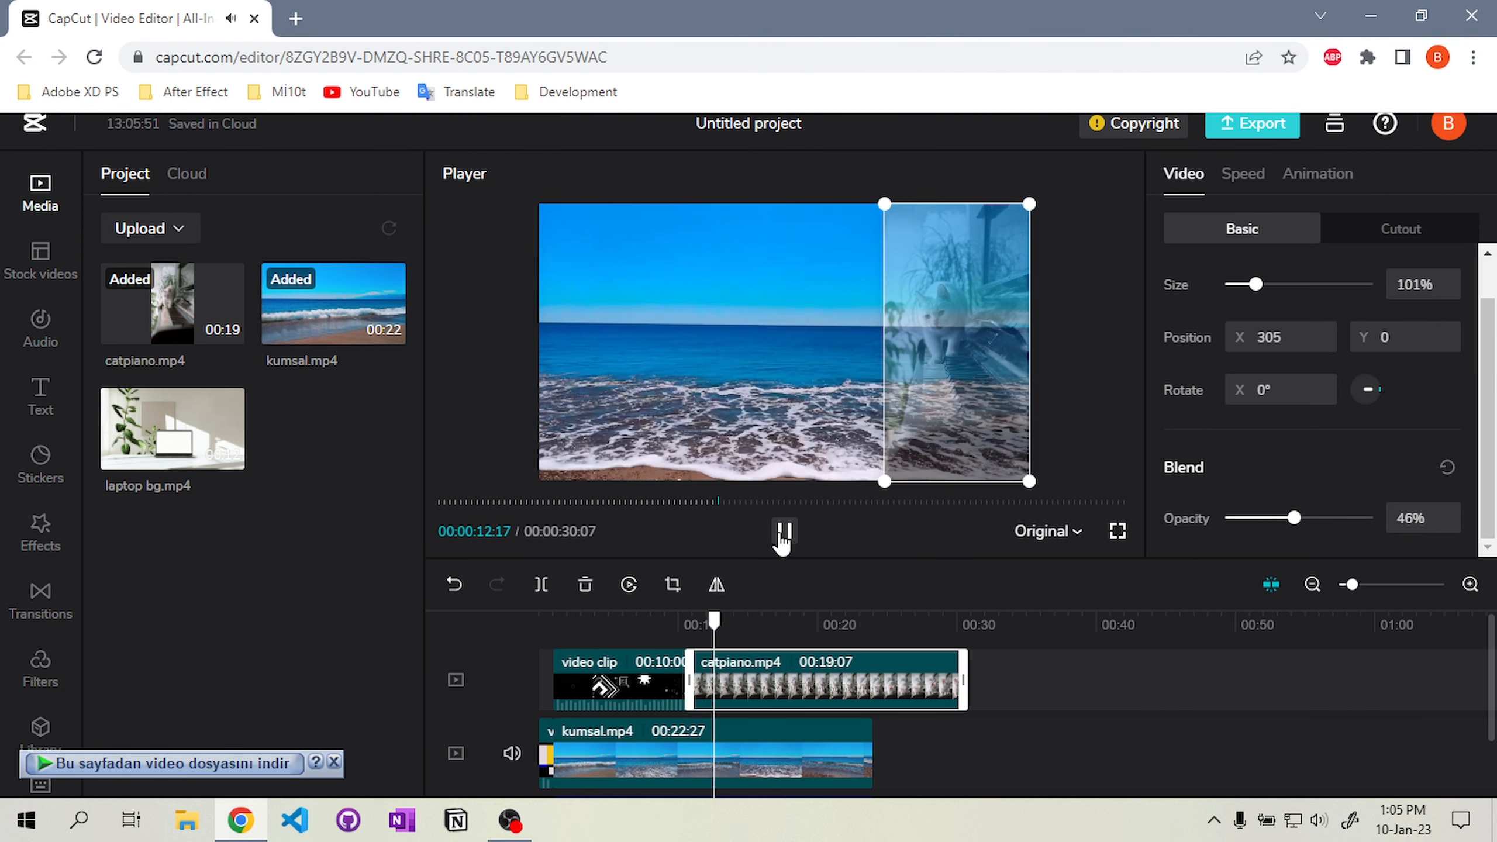
{"action": "left_click", "coordinate": [785, 534]}
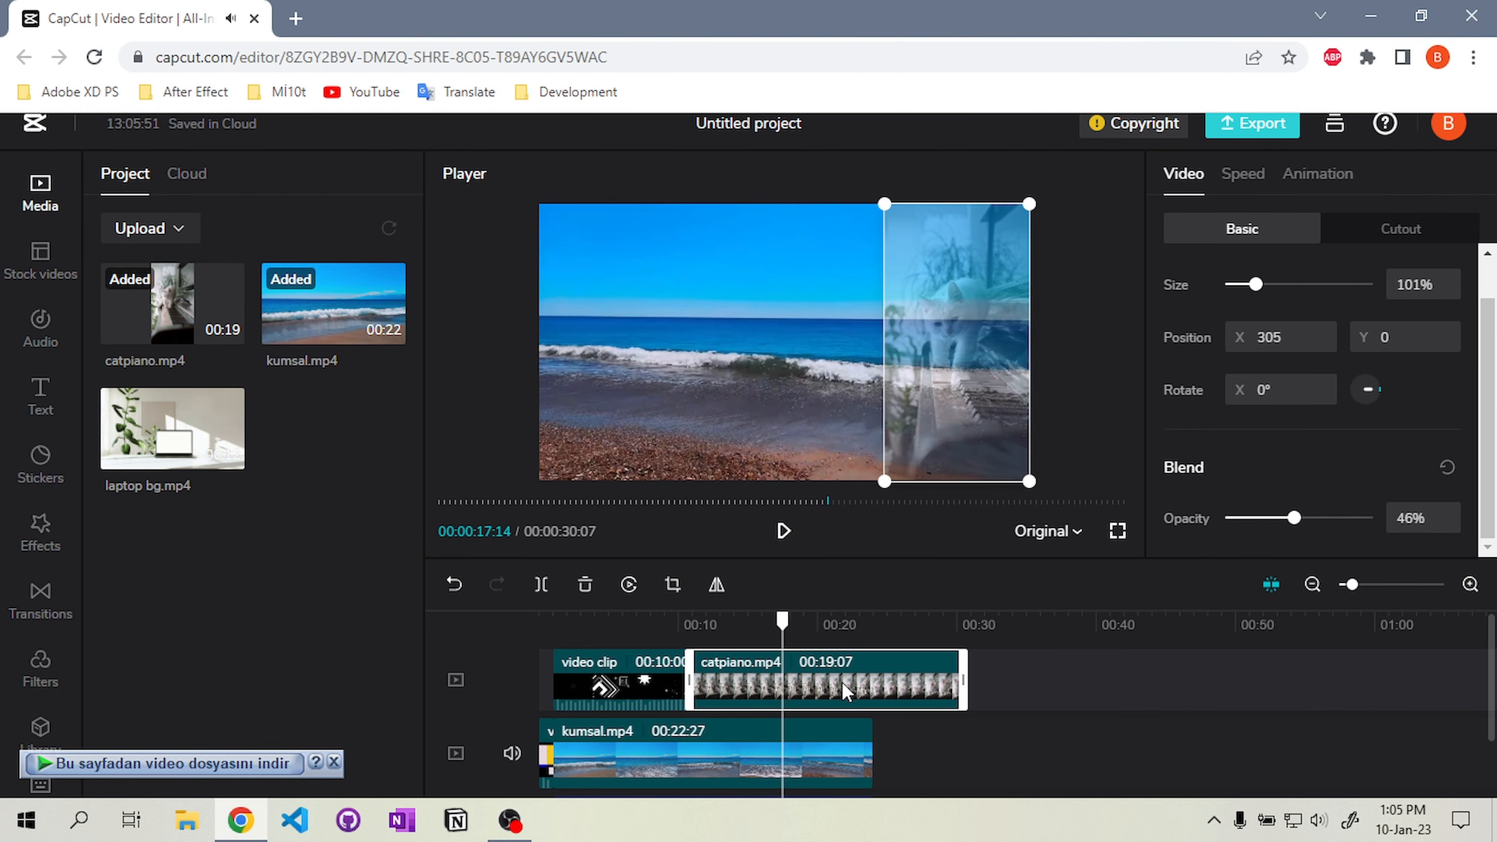
Split the catpiano clip and delete the part that runs past the end of the beach video
{"action": "left_click", "coordinate": [541, 584]}
{"action": "left_click", "coordinate": [896, 696]}
{"action": "key", "text": "Delete"}
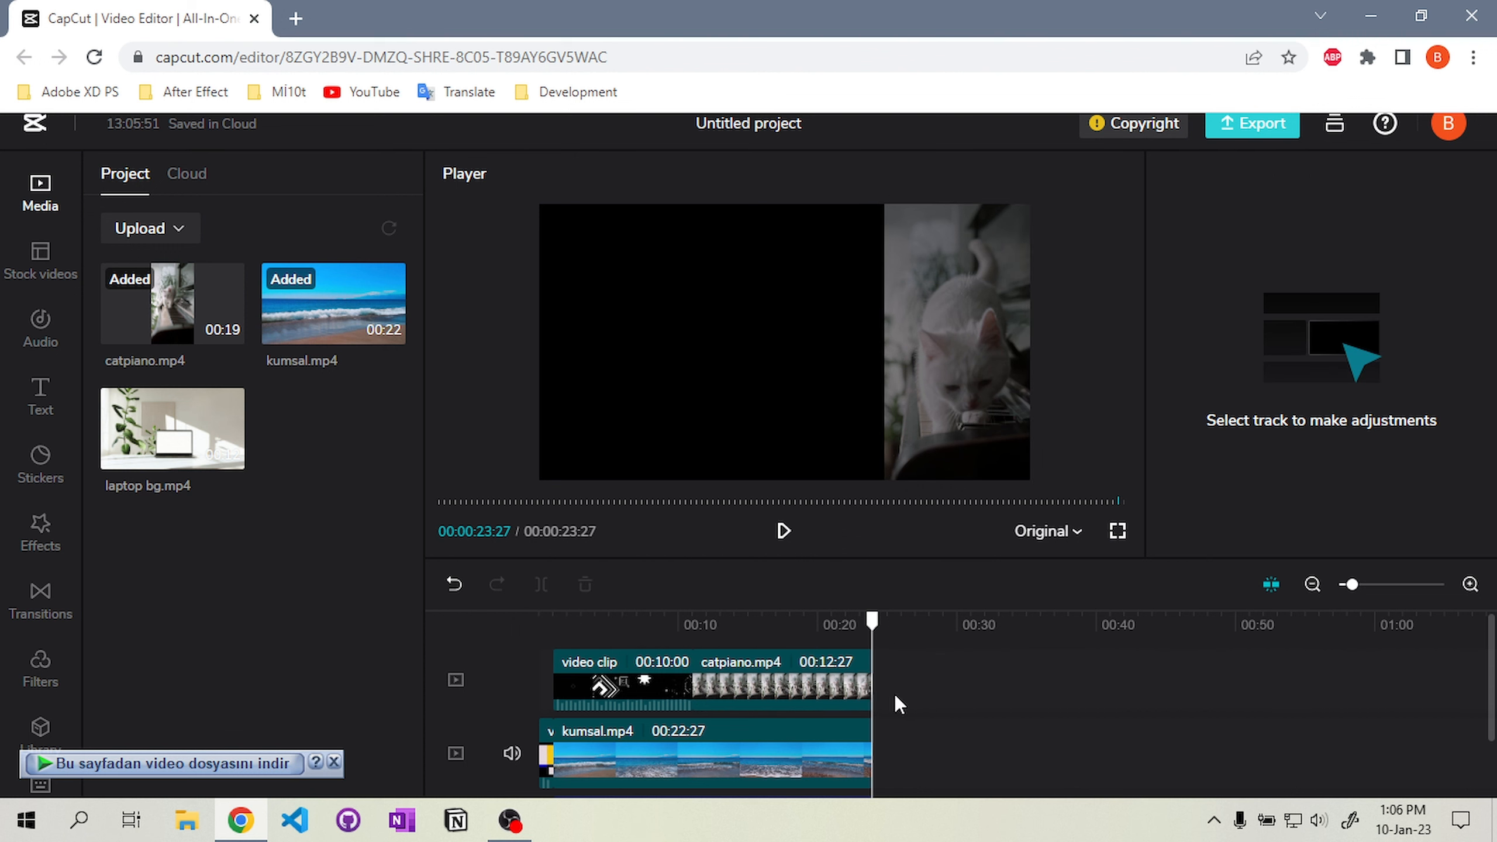
Open the export settings, name the file testvideo and choose 1080p resolution
{"action": "left_click", "coordinate": [1253, 124]}
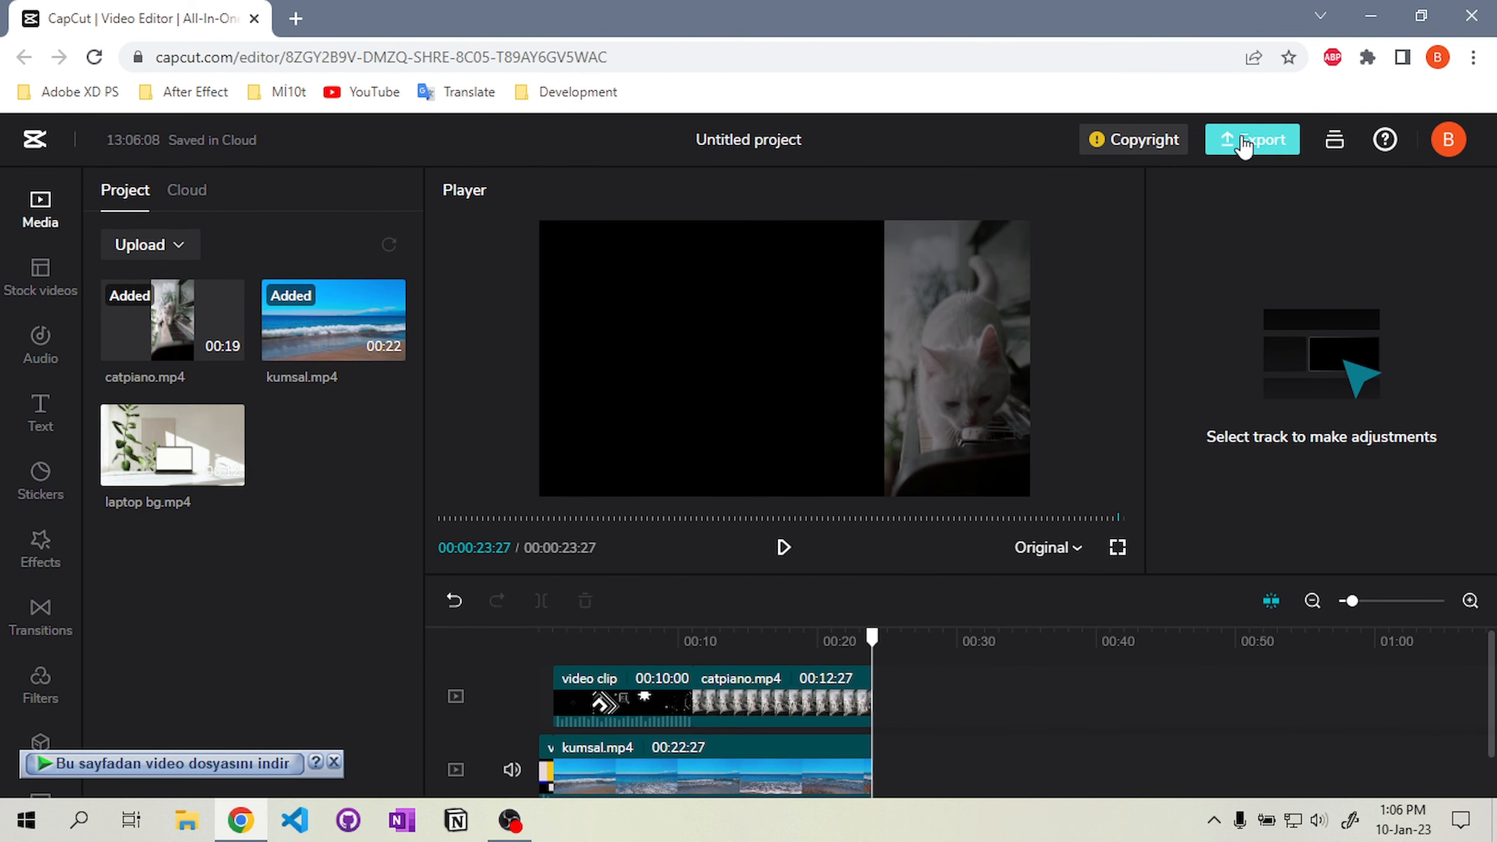
{"action": "left_click", "coordinate": [1249, 140]}
{"action": "double_click", "coordinate": [1197, 503]}
{"action": "type", "text": "testvideo"}
{"action": "left_click", "coordinate": [1217, 585]}
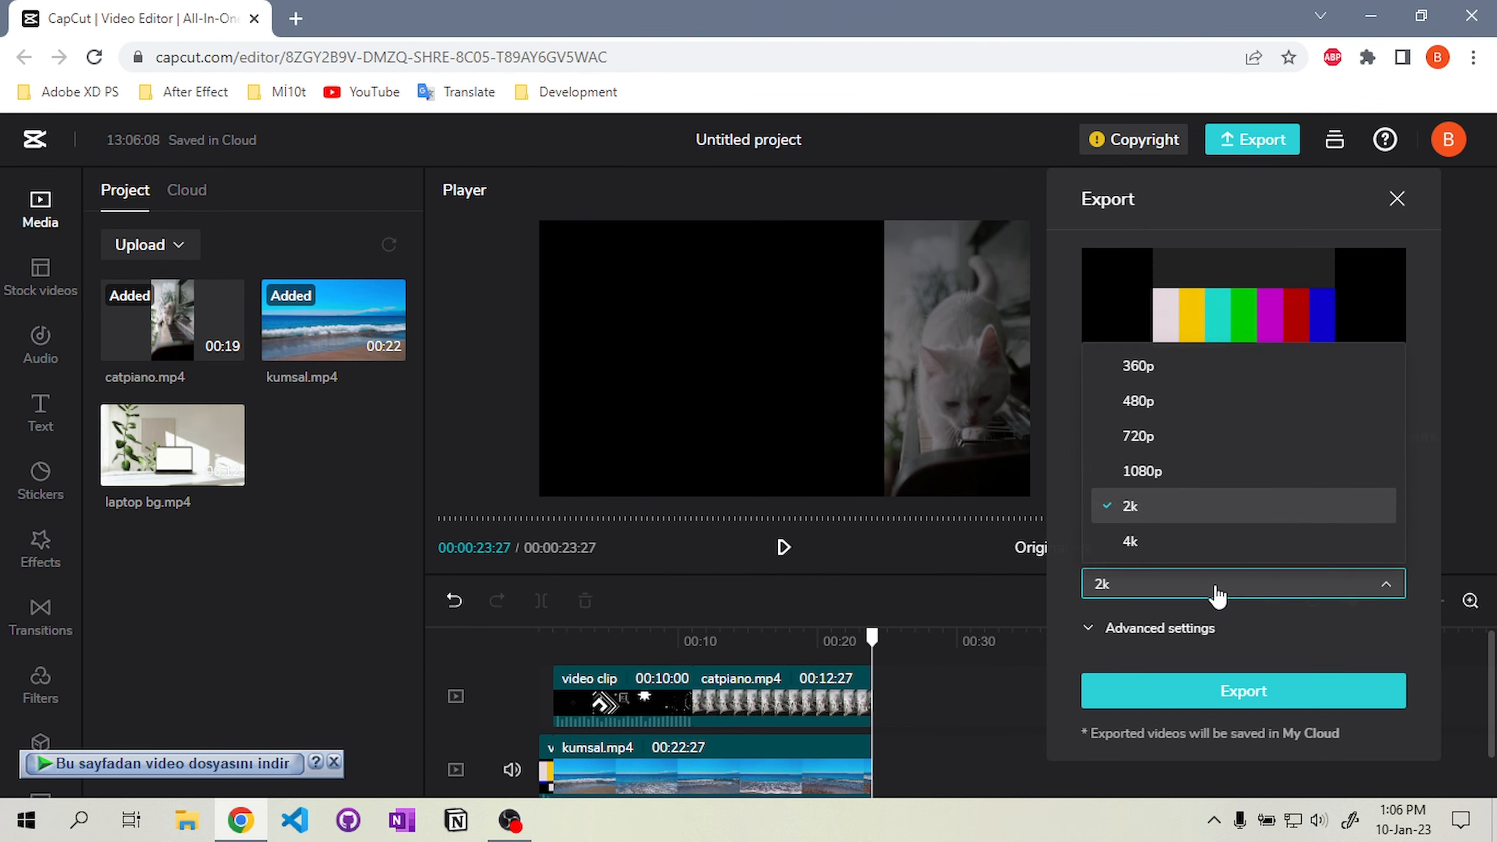
{"action": "left_click", "coordinate": [1143, 471]}
Set the advanced export options to High quality, 30fps and MOV, then export the video
{"action": "left_click", "coordinate": [1155, 628]}
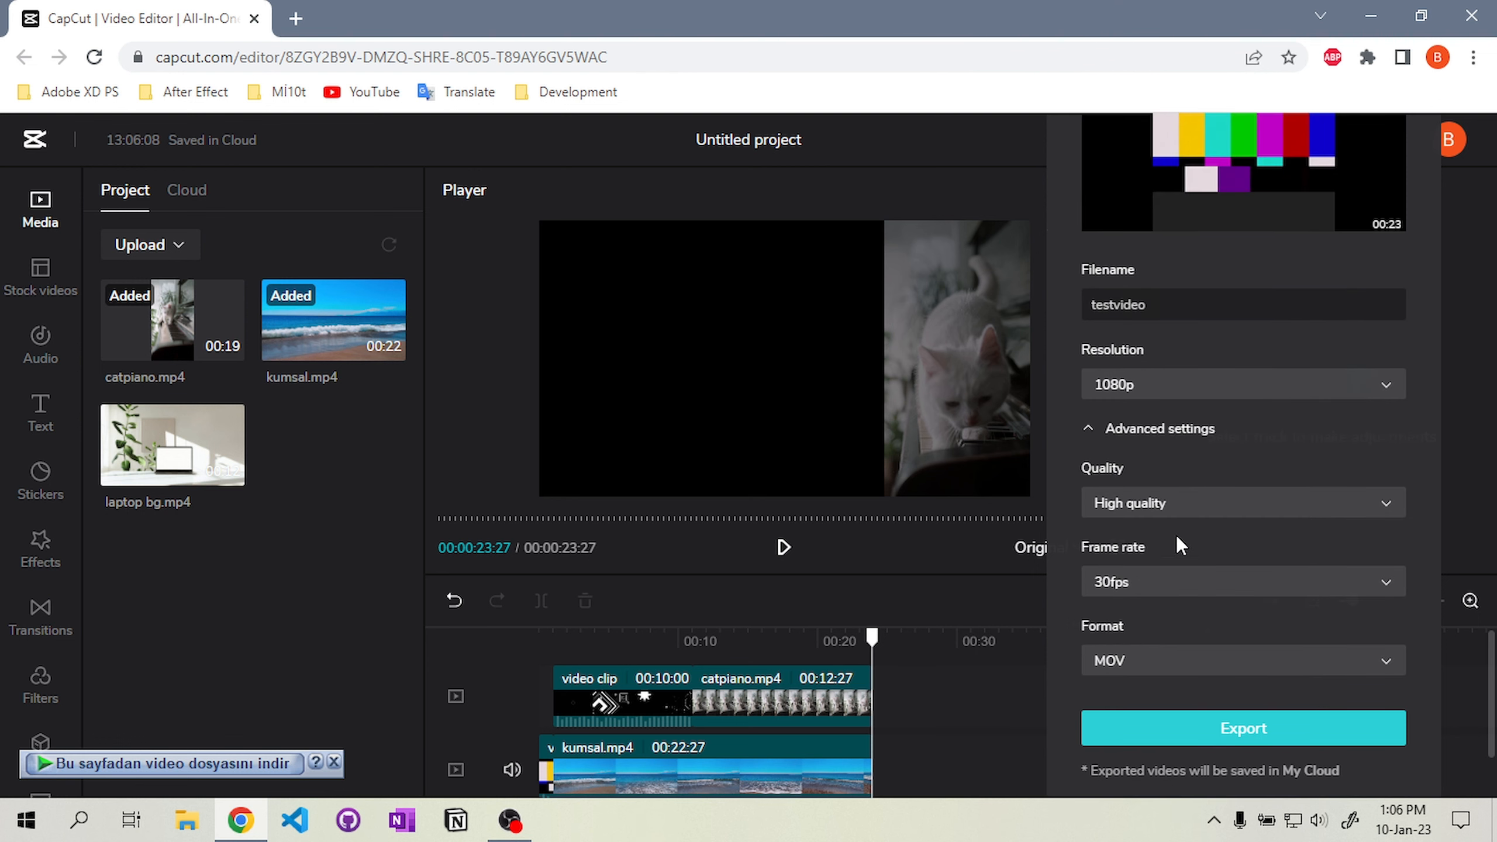
{"action": "left_click", "coordinate": [1170, 506]}
{"action": "left_click", "coordinate": [1161, 545]}
{"action": "left_click", "coordinate": [1147, 660]}
{"action": "left_click", "coordinate": [1161, 582]}
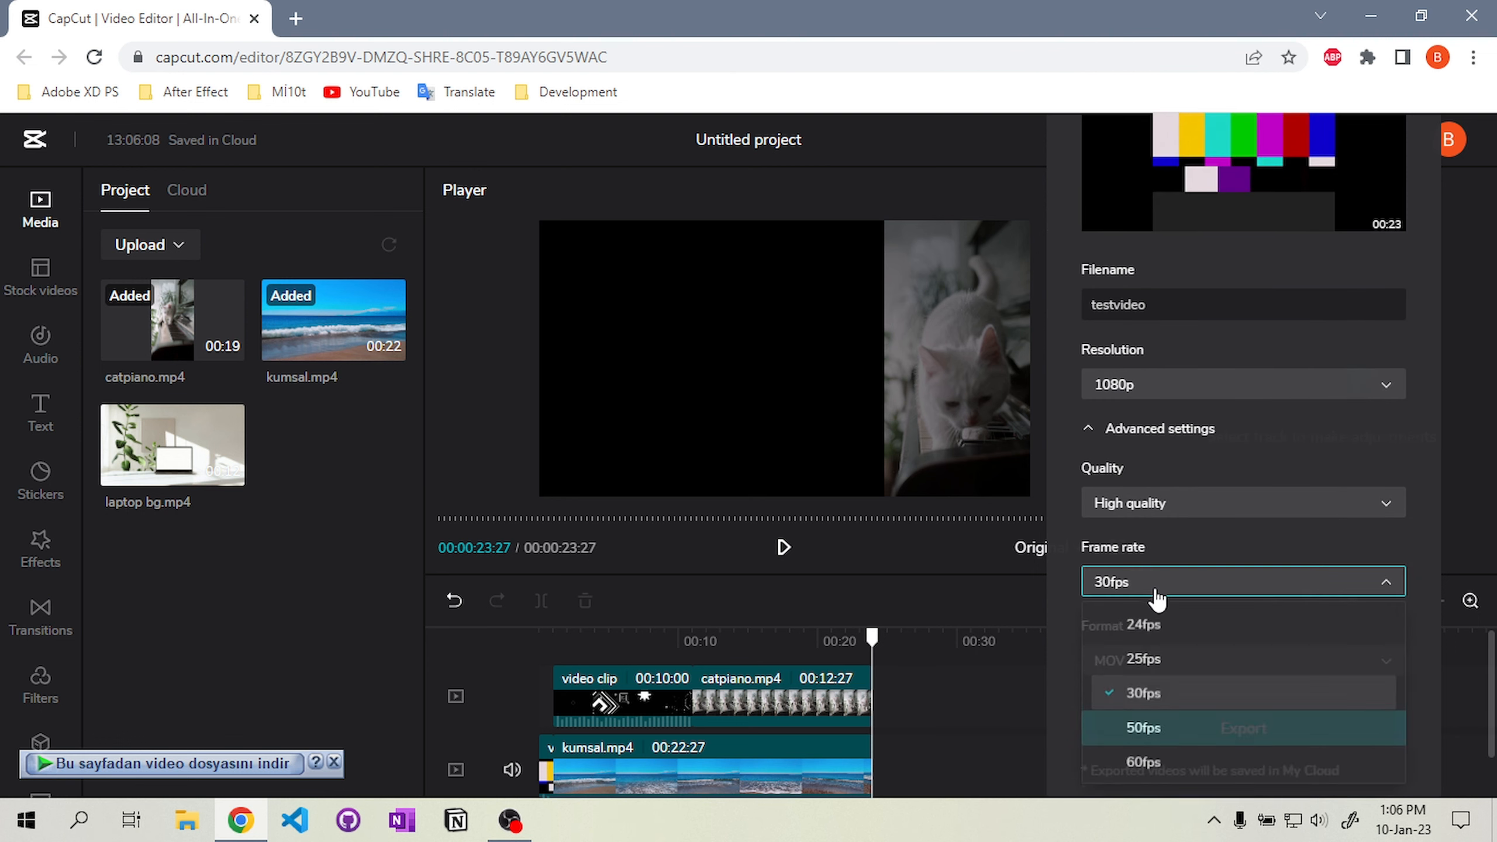
{"action": "left_click", "coordinate": [1171, 503]}
{"action": "left_click", "coordinate": [1163, 501]}
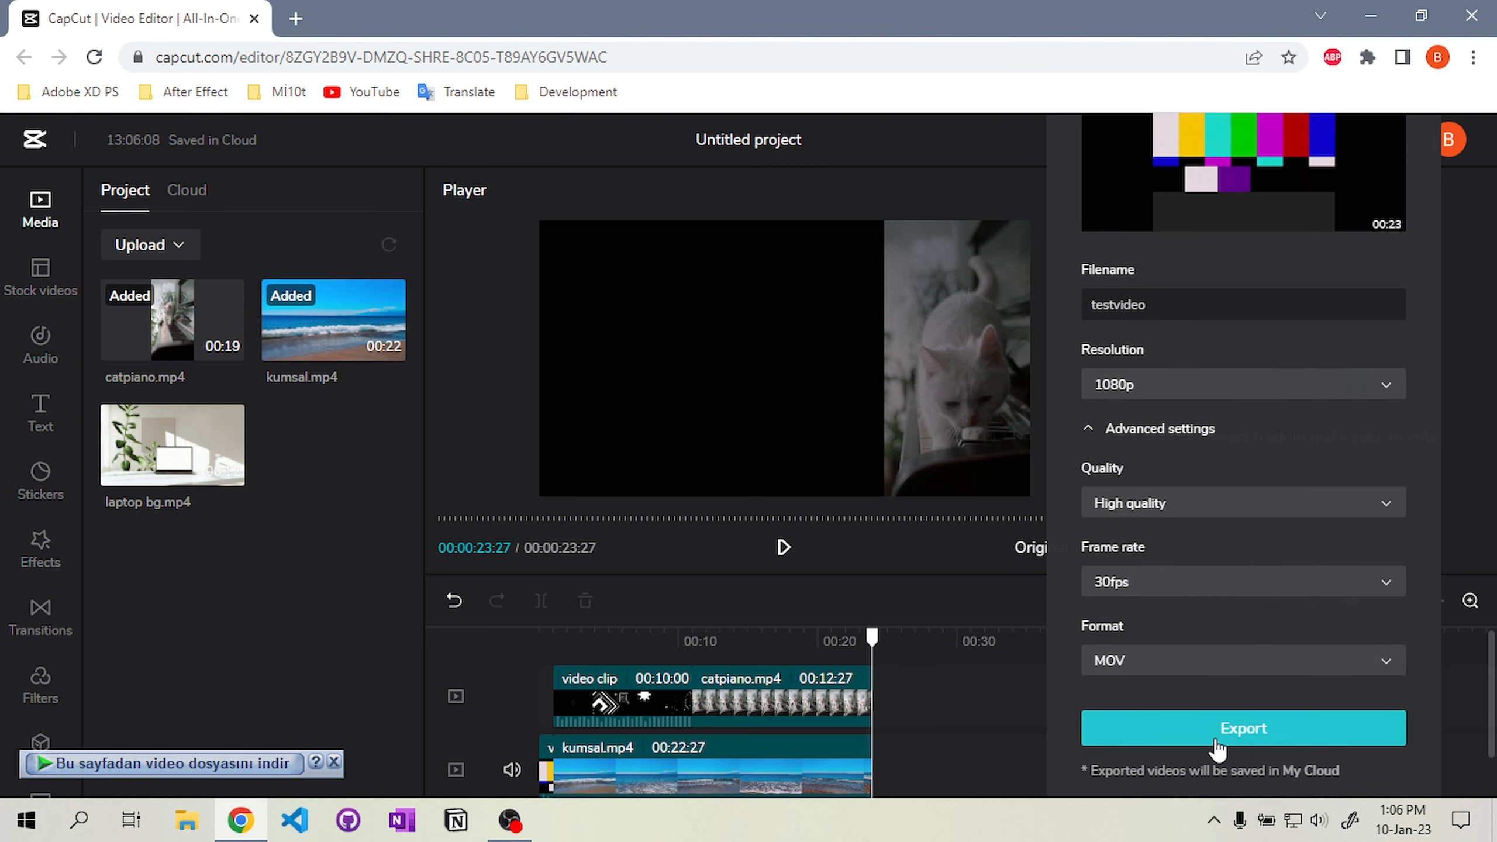
{"action": "left_click", "coordinate": [1244, 726]}
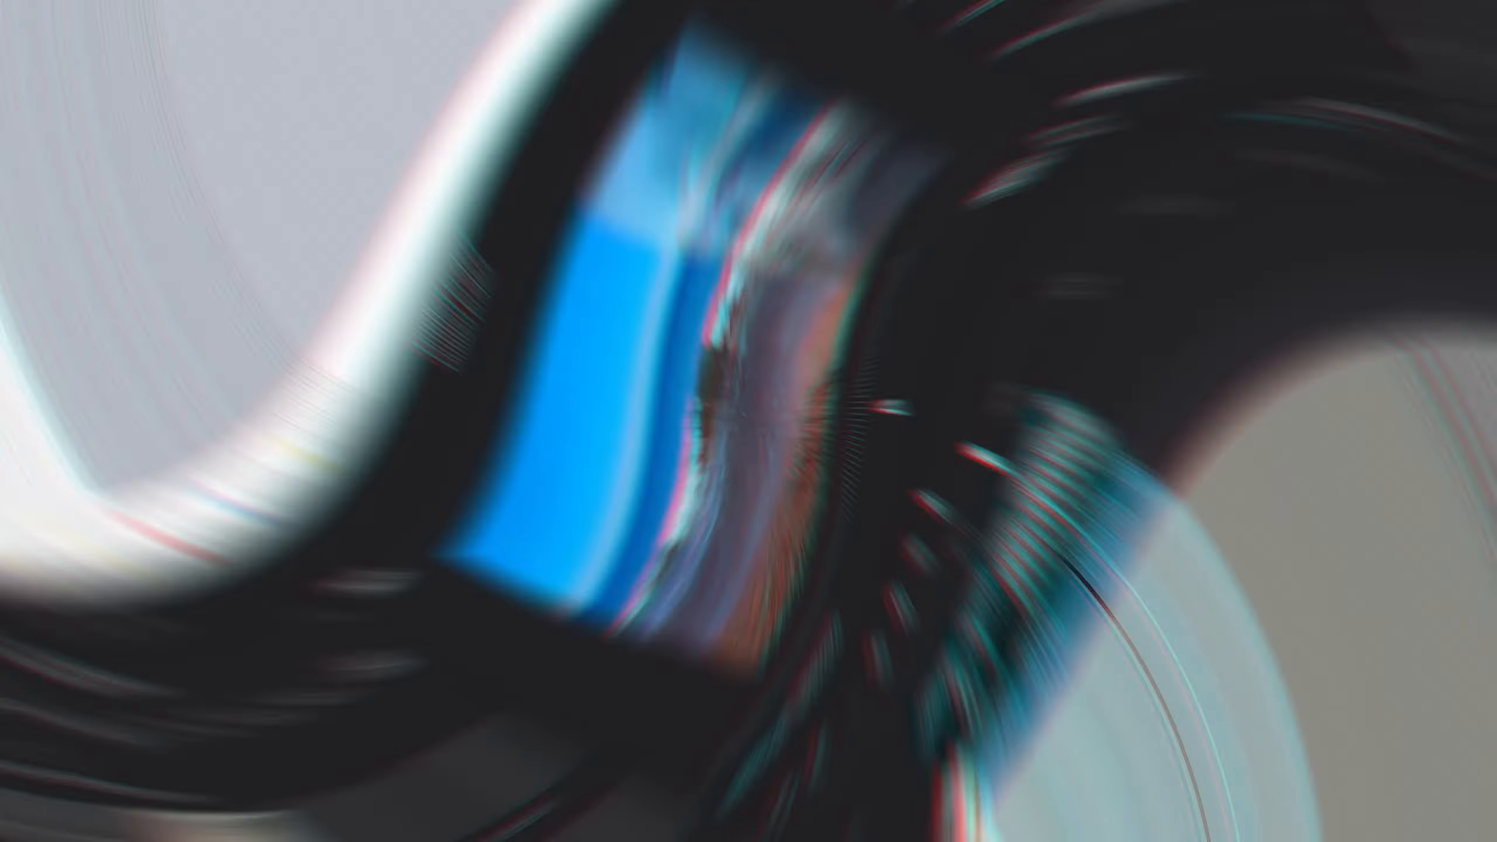
{"action": "scroll", "coordinate": [297, 630], "scroll_direction": "down", "scroll_amount": 1}
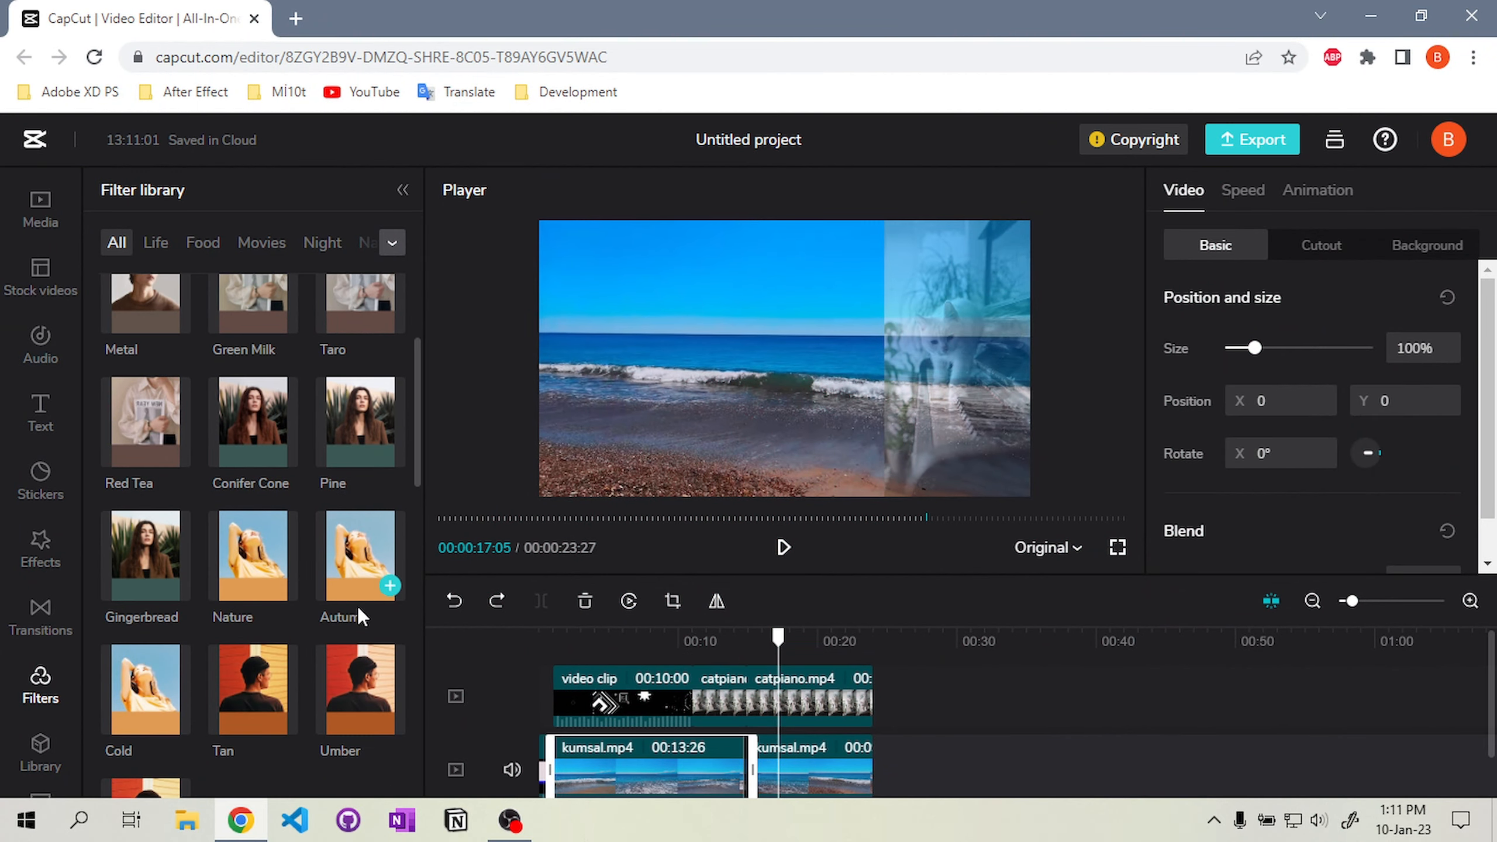
{"action": "scroll", "coordinate": [358, 607], "scroll_direction": "down", "scroll_amount": 1}
{"action": "left_click_drag", "start_coordinate": [359, 450], "coordinate": [556, 727]}
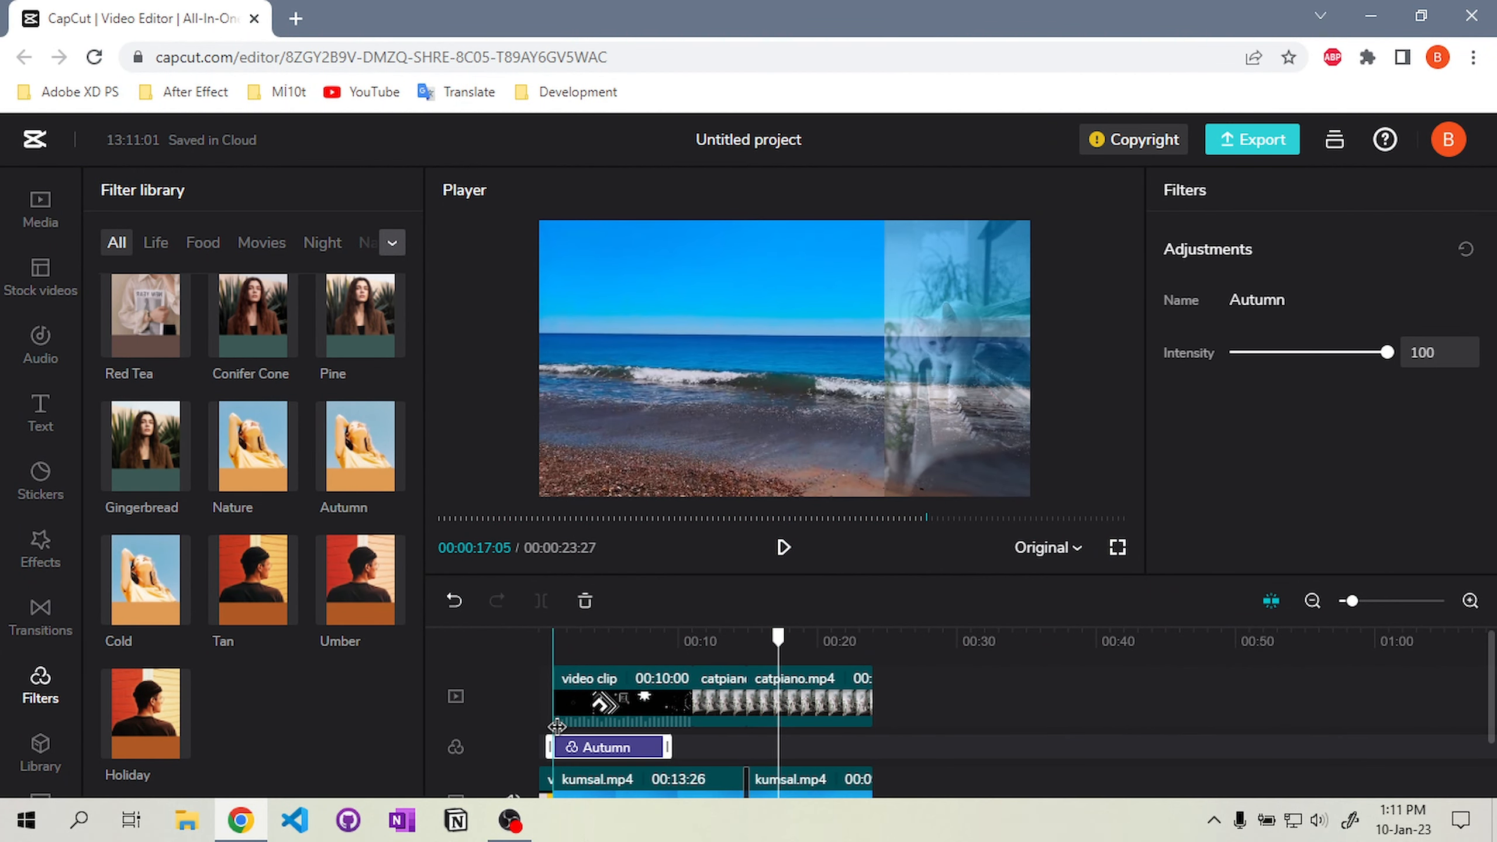
{"action": "left_click_drag", "start_coordinate": [668, 743], "coordinate": [731, 732]}
{"action": "mouse_move", "coordinate": [705, 639]}
{"action": "left_mouse_down"}
{"action": "mouse_move", "coordinate": [788, 644]}
{"action": "mouse_move", "coordinate": [695, 650]}
{"action": "left_mouse_up"}
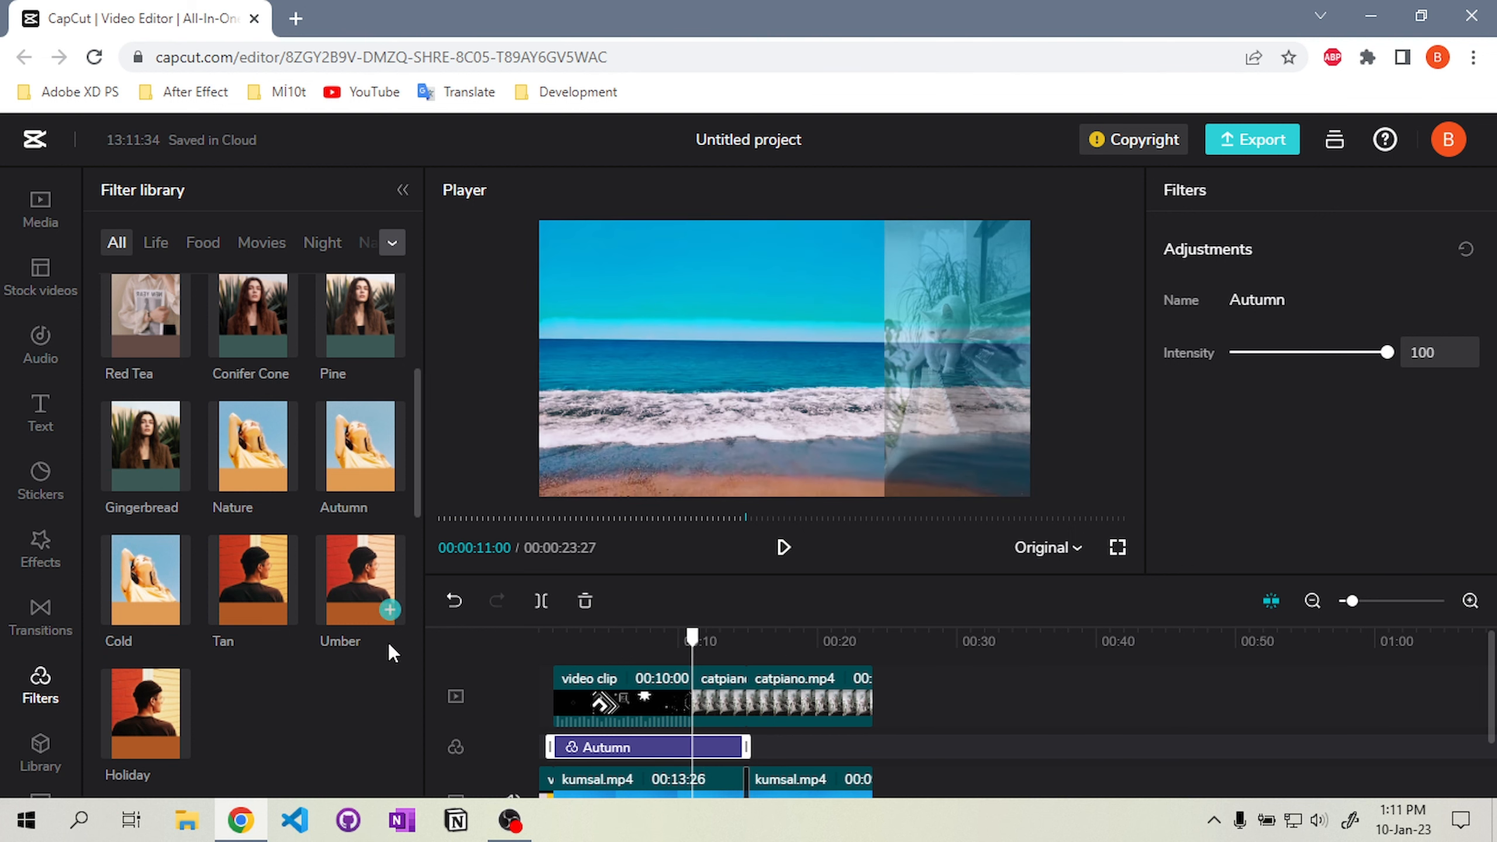
{"action": "scroll", "coordinate": [386, 613], "scroll_direction": "down", "scroll_amount": 5}
{"action": "key", "text": "Delete"}
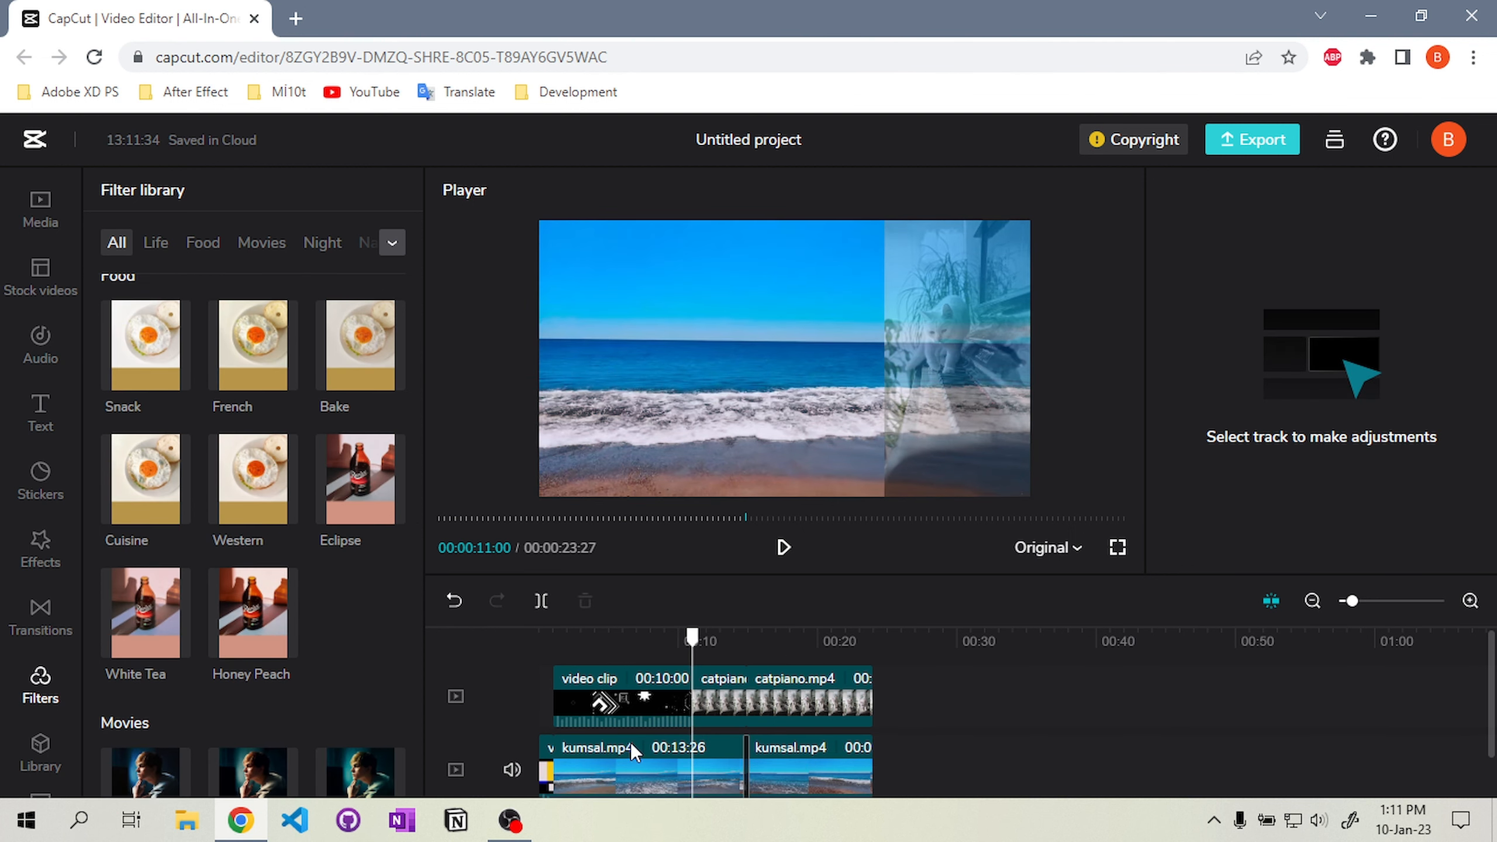
{"action": "left_click_drag", "start_coordinate": [363, 479], "coordinate": [606, 745]}
{"action": "left_click", "coordinate": [621, 637]}
{"action": "left_click", "coordinate": [674, 634]}
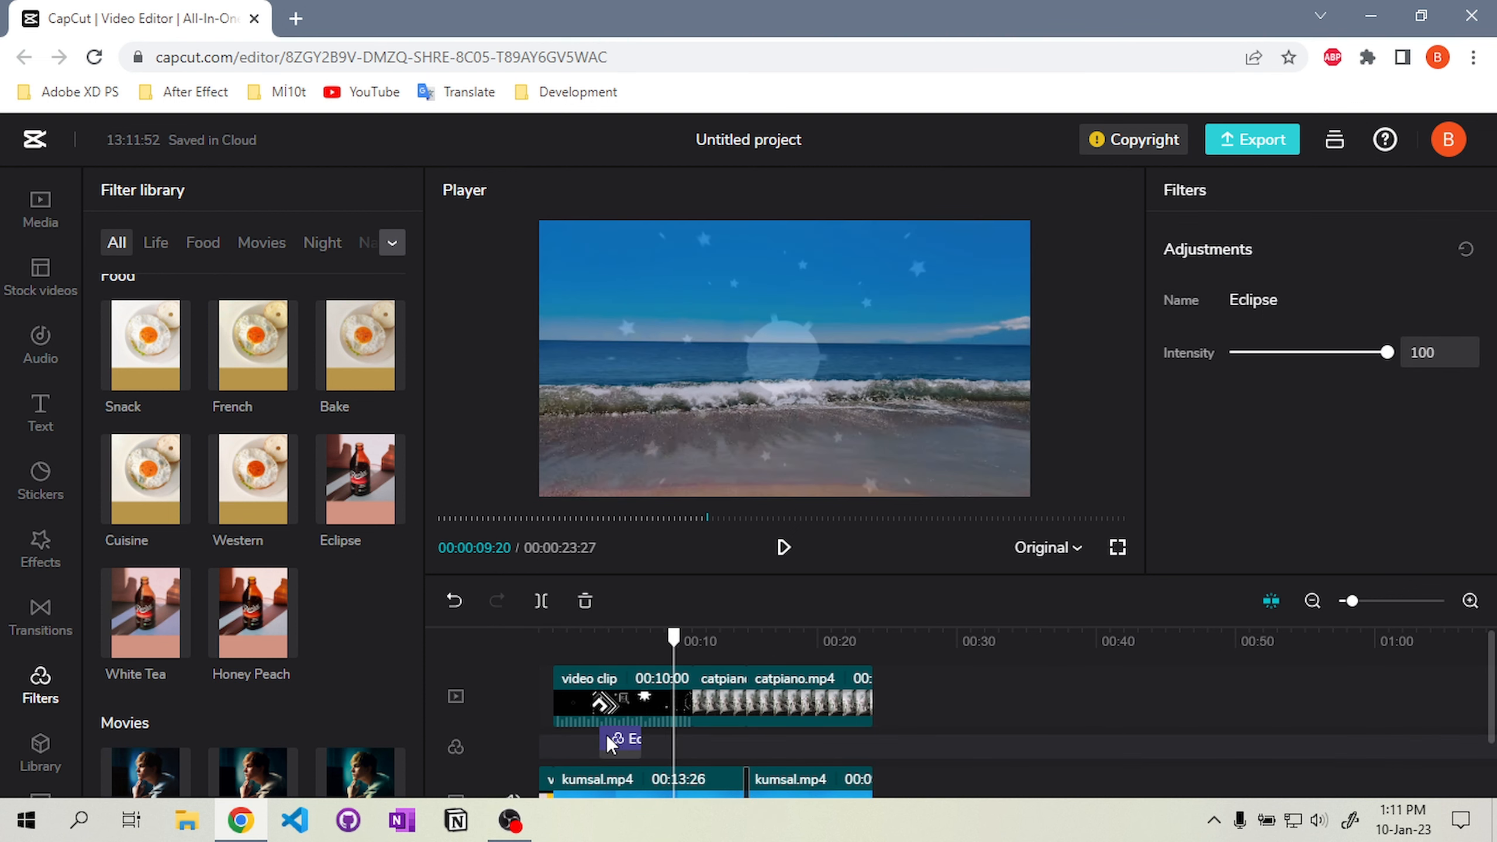
{"action": "left_click_drag", "start_coordinate": [809, 633], "coordinate": [806, 633]}
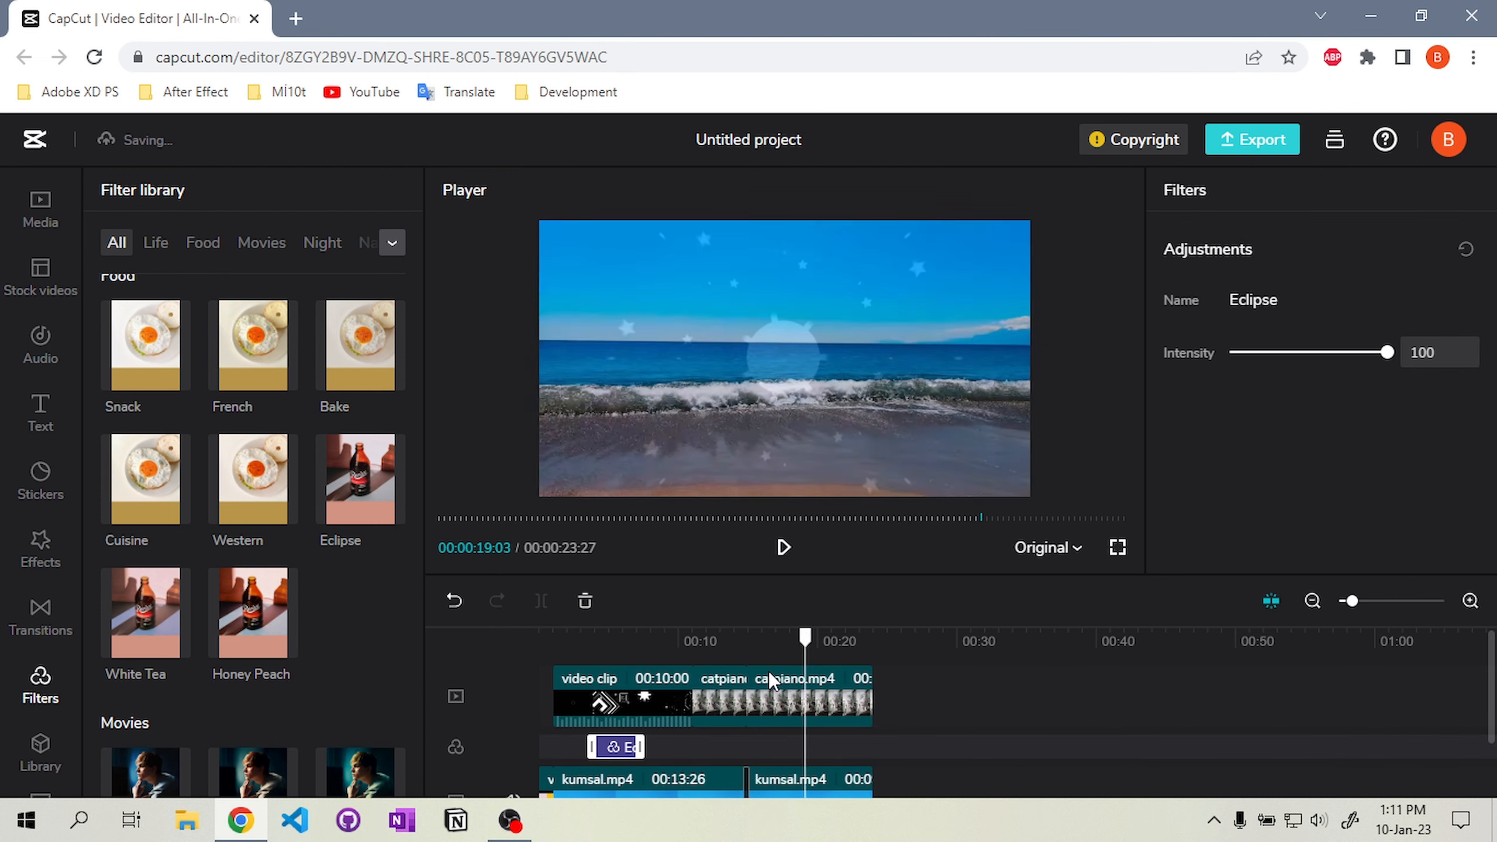
{"action": "scroll", "coordinate": [364, 636], "scroll_direction": "down", "scroll_amount": 5}
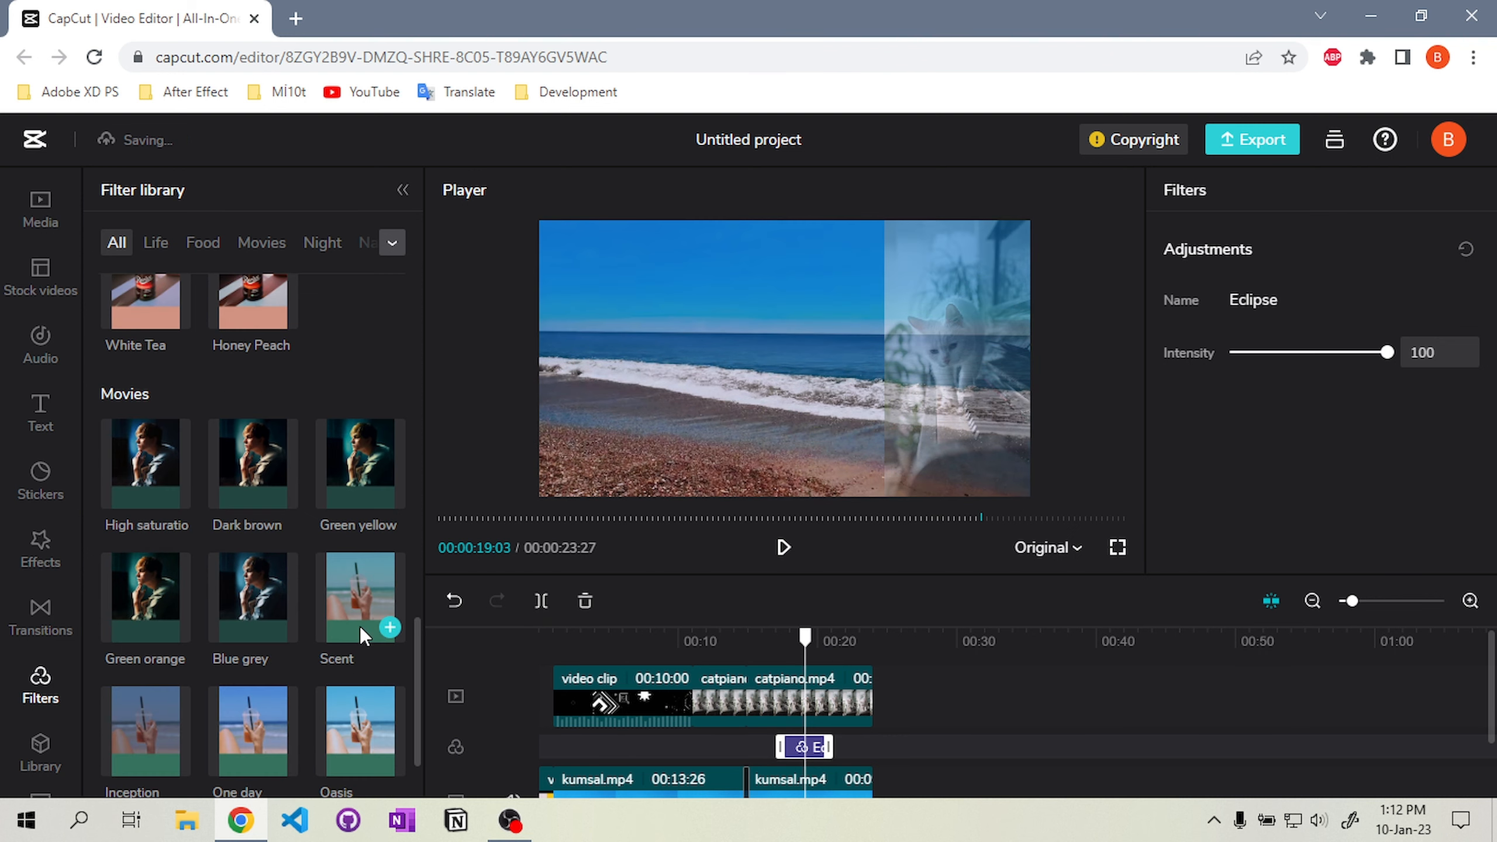
{"action": "key", "text": "Delete"}
Add the Scent filter to the timeline at about the 19-second mark
{"action": "left_click_drag", "start_coordinate": [383, 584], "coordinate": [761, 749]}
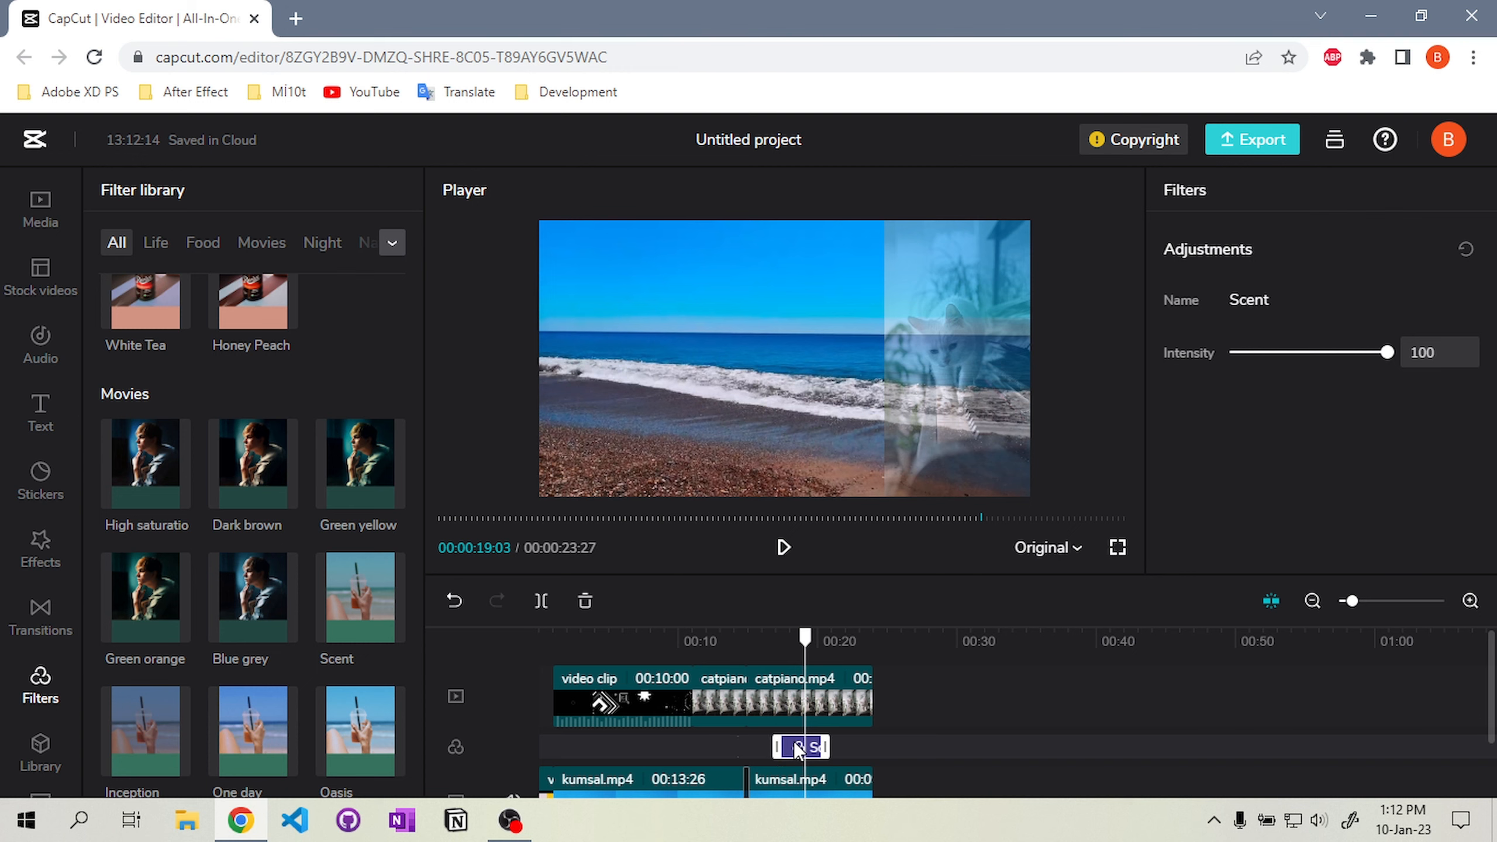
{"action": "scroll", "coordinate": [257, 650], "scroll_direction": "down", "scroll_amount": 4}
{"action": "scroll", "coordinate": [155, 461], "scroll_direction": "up", "scroll_amount": 10}
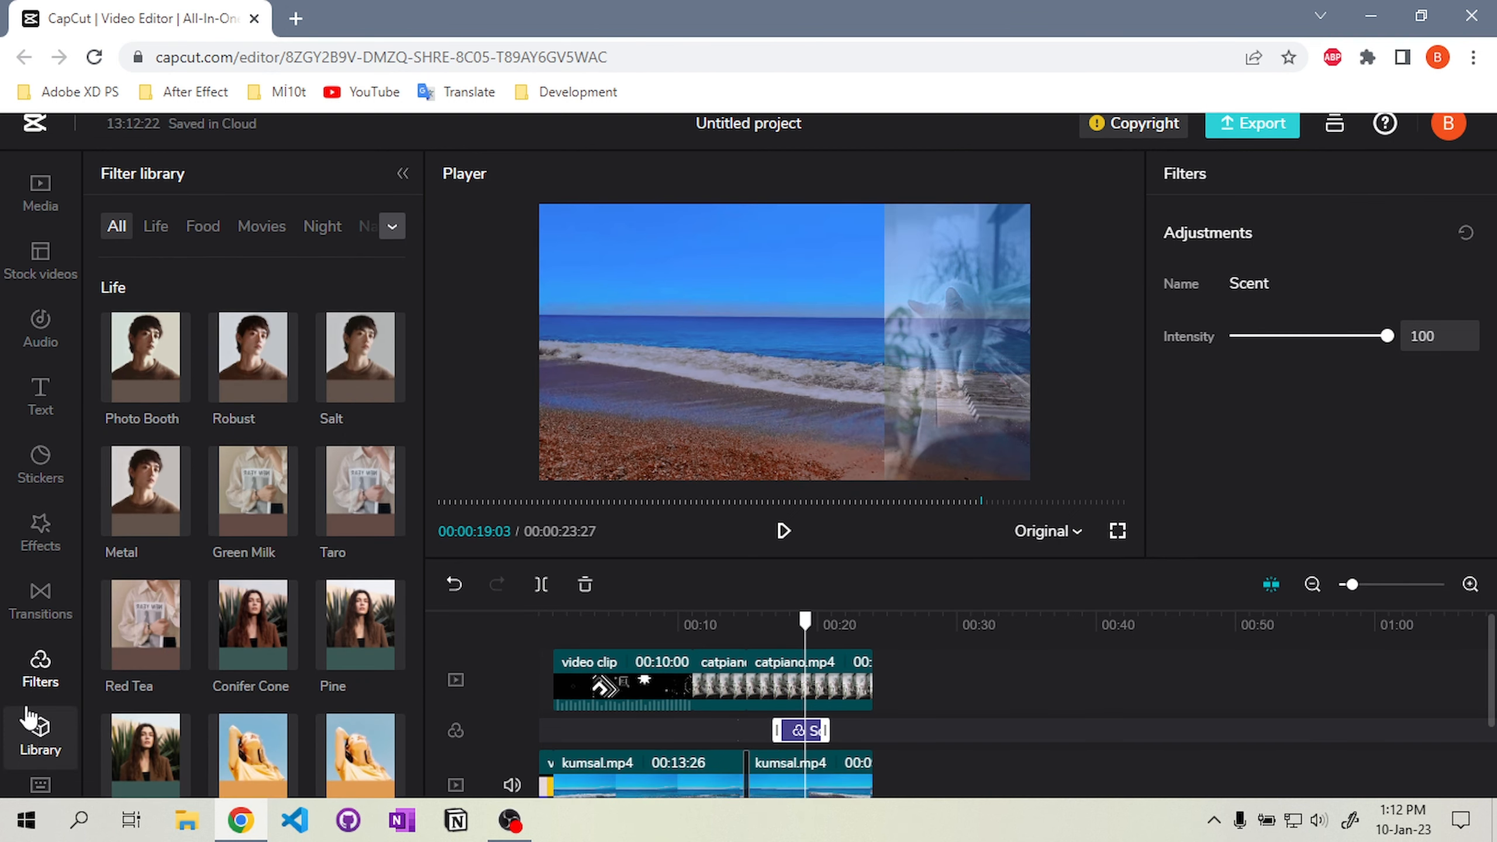
Add the Camera Shake effect to the timeline at about 7 seconds
{"action": "left_click", "coordinate": [26, 716]}
{"action": "left_click", "coordinate": [40, 534]}
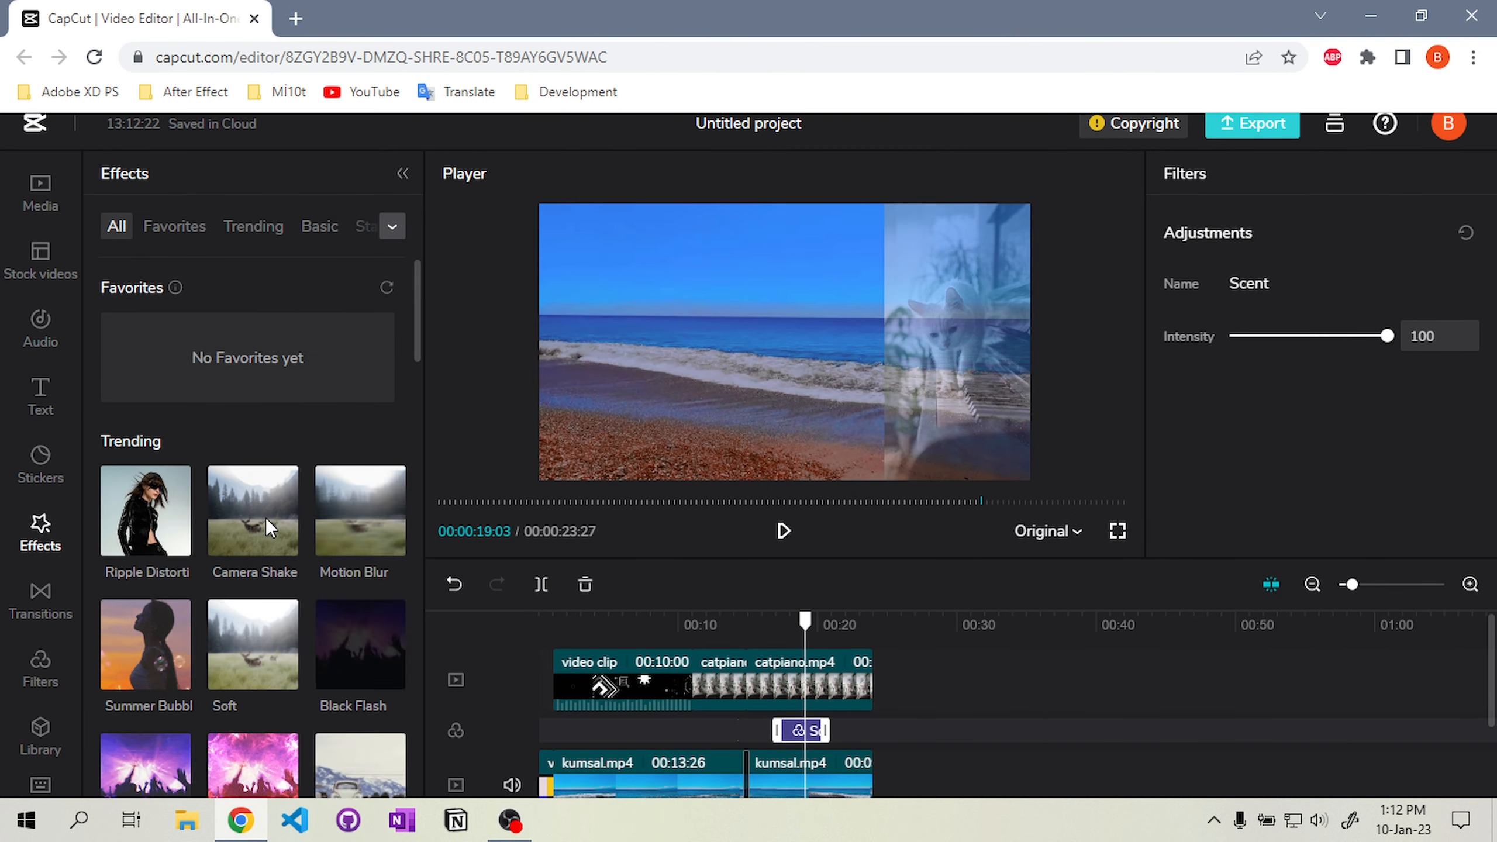
{"action": "scroll", "coordinate": [330, 542], "scroll_direction": "down", "scroll_amount": 3}
{"action": "scroll", "coordinate": [257, 517], "scroll_direction": "up", "scroll_amount": 3}
{"action": "left_click_drag", "start_coordinate": [257, 517], "coordinate": [646, 730]}
Play back the video around the 7 to 11 second range to review the Camera Shake effect
{"action": "left_click", "coordinate": [783, 531]}
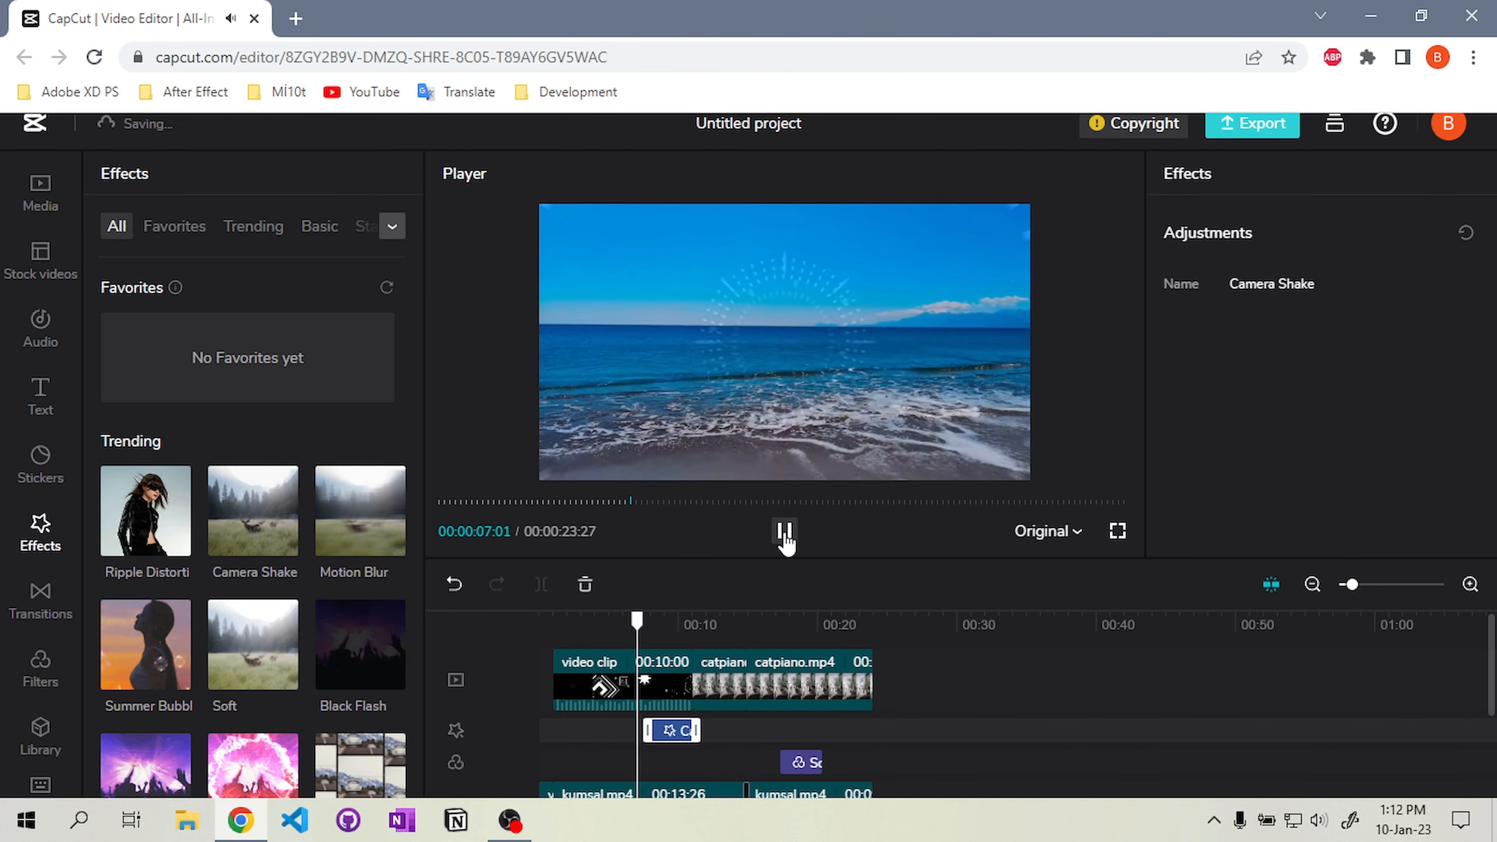
{"action": "left_click", "coordinate": [784, 532]}
{"action": "scroll", "coordinate": [742, 695], "scroll_direction": "down", "scroll_amount": 3}
{"action": "left_click", "coordinate": [781, 753]}
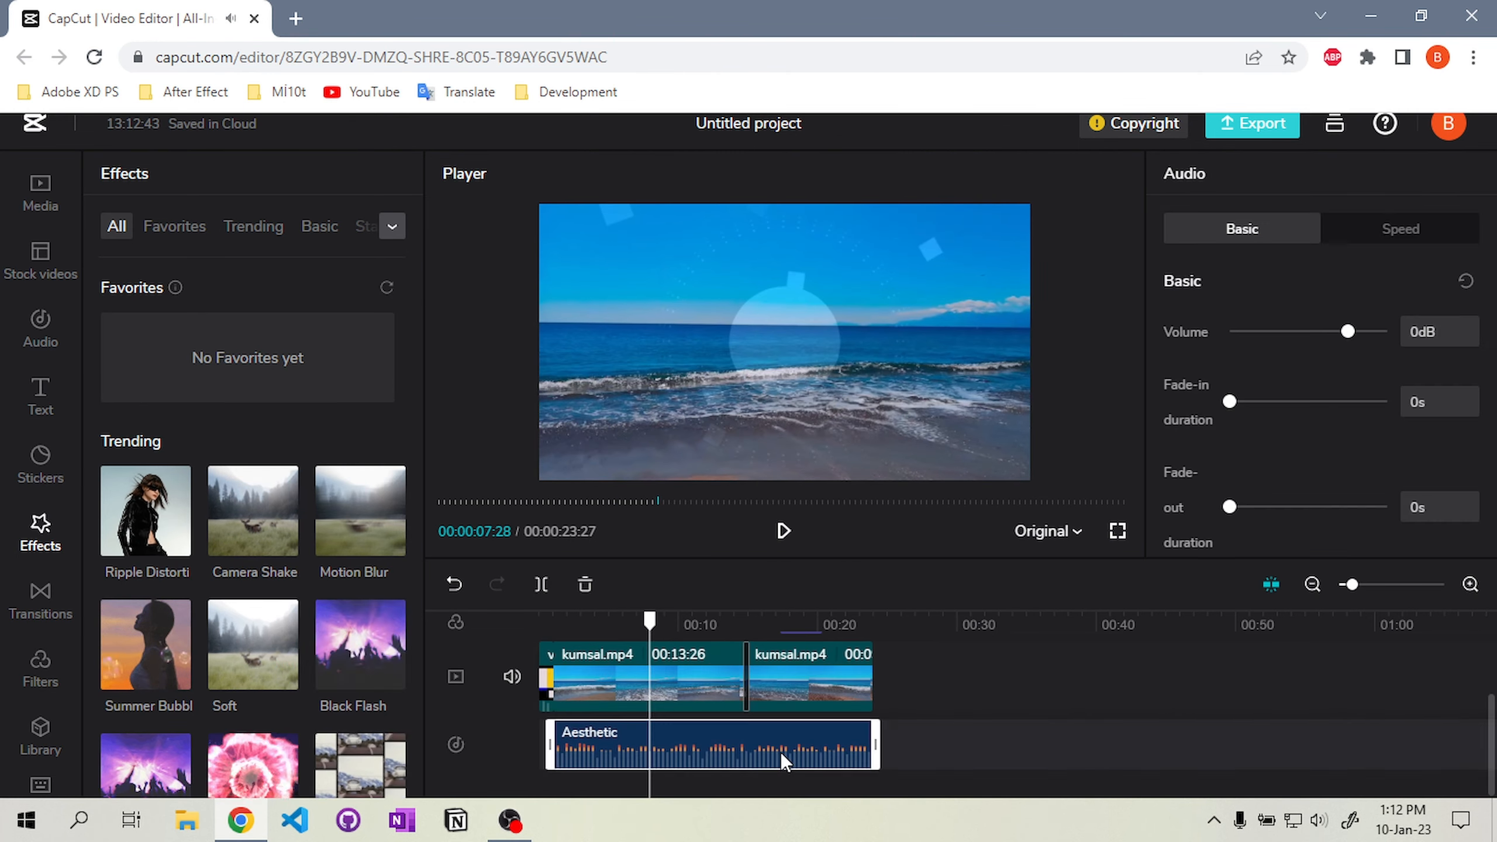
{"action": "scroll", "coordinate": [781, 753], "scroll_direction": "up", "scroll_amount": 3}
{"action": "left_click", "coordinate": [635, 625]}
{"action": "left_click", "coordinate": [784, 534]}
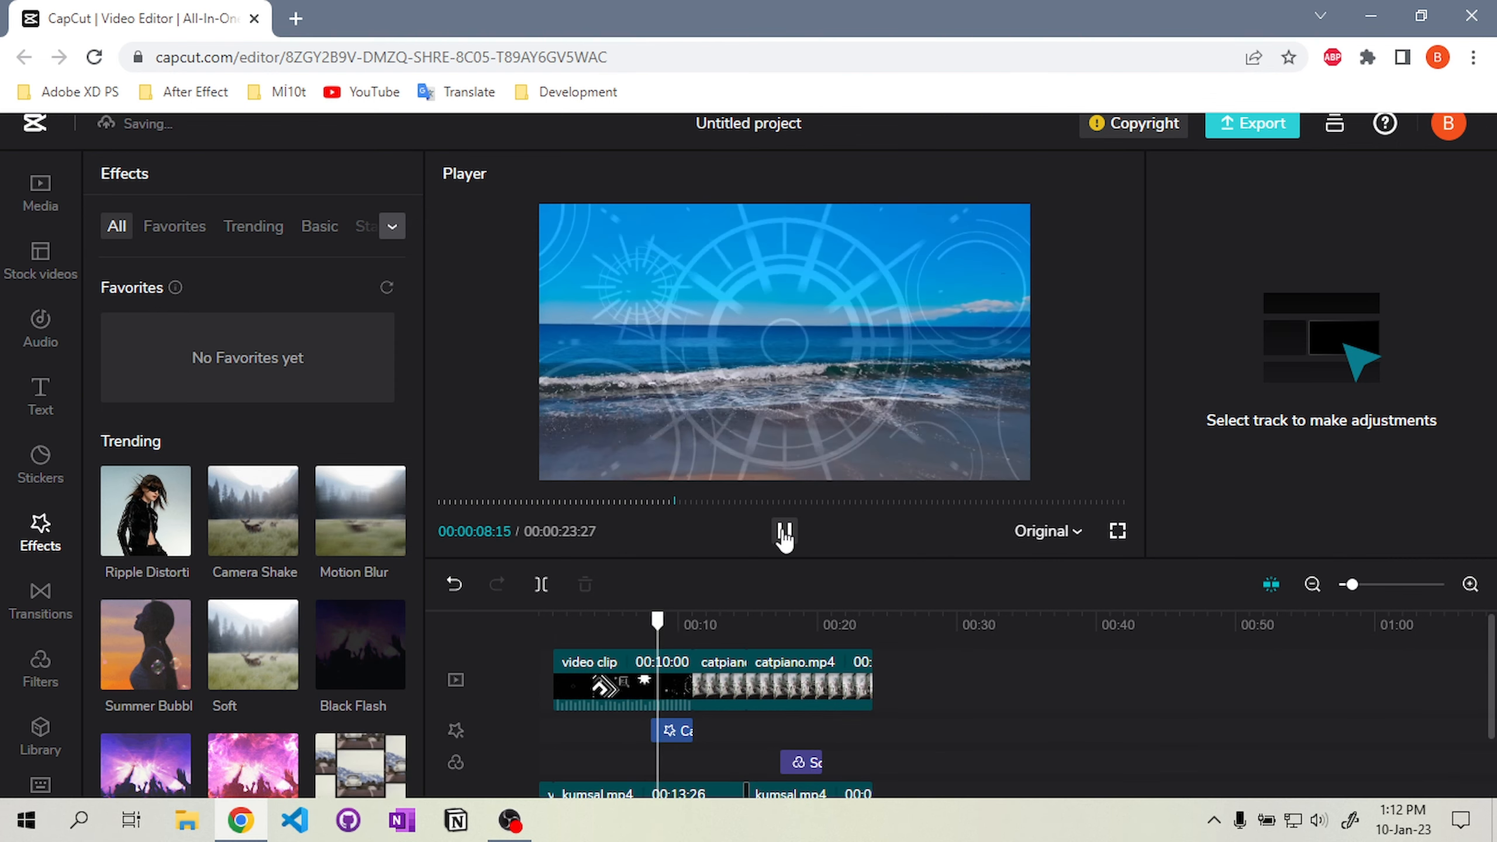
{"action": "left_click", "coordinate": [784, 533]}
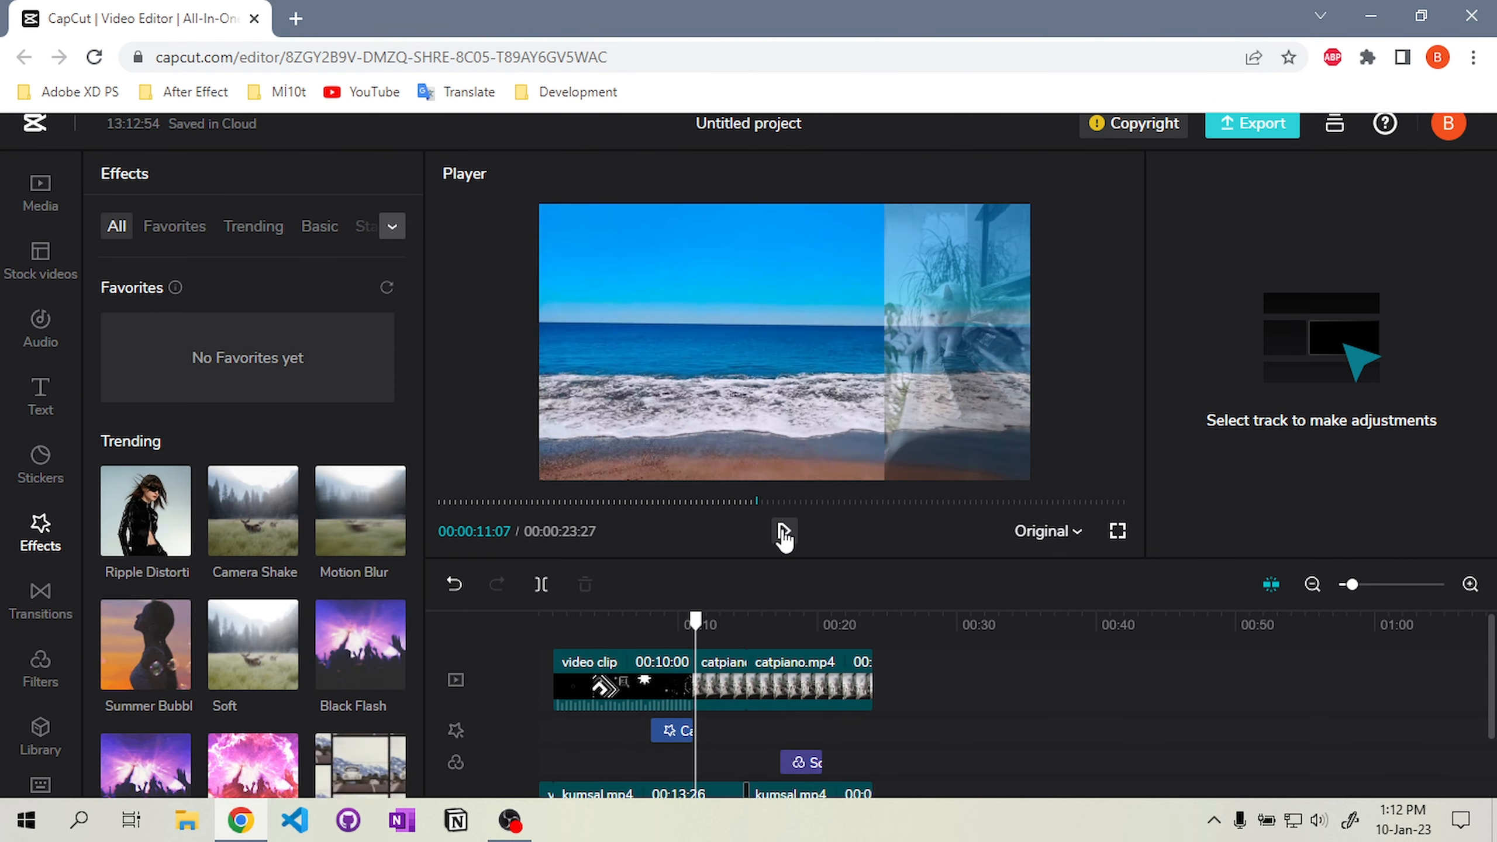
Add a smiley emoji sticker to the timeline at about 11 seconds and preview it
{"action": "left_click", "coordinate": [41, 463]}
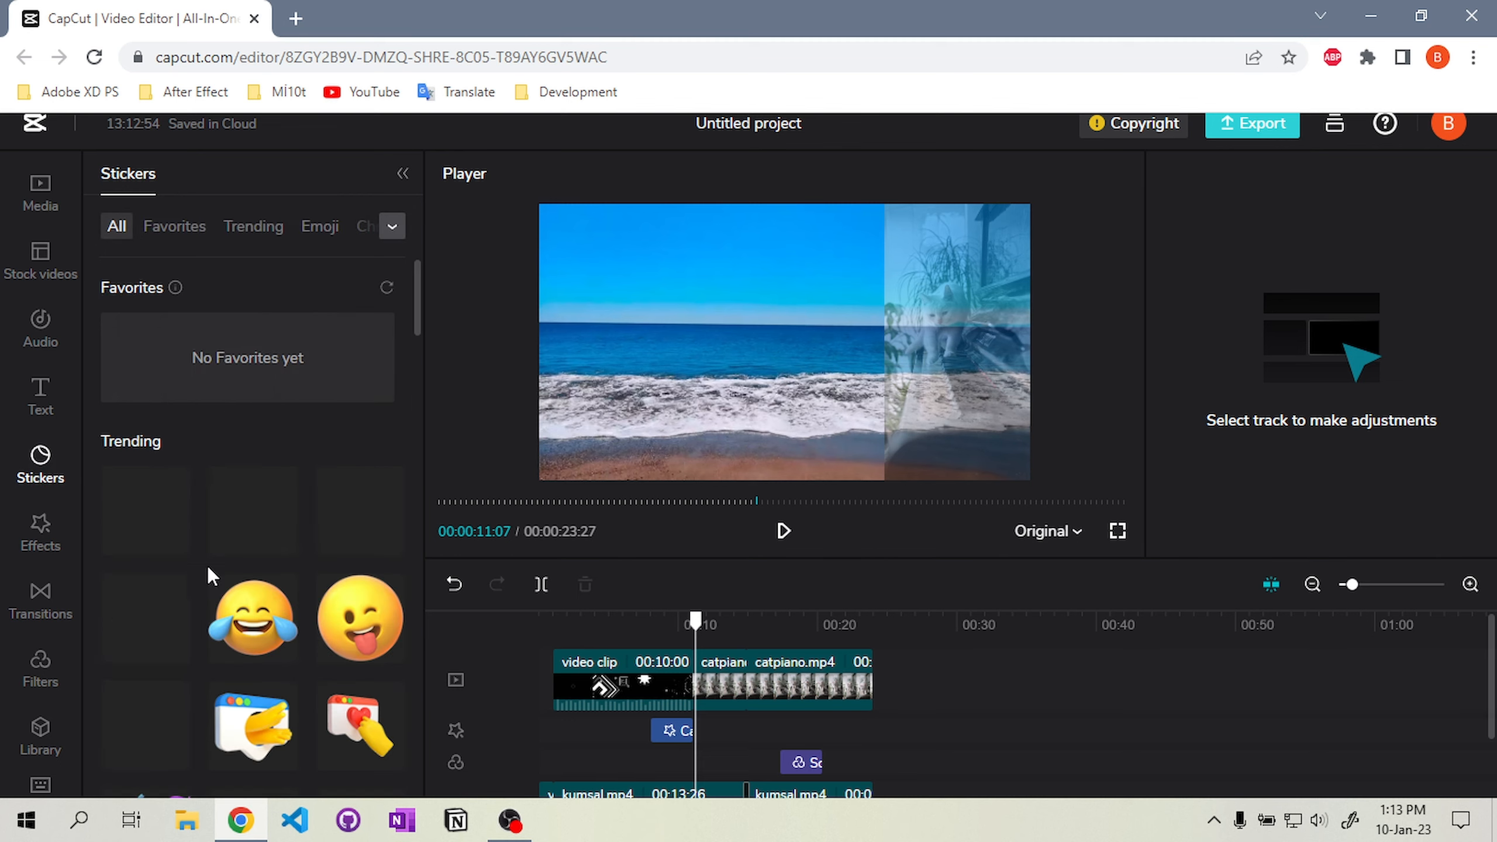
{"action": "left_click_drag", "start_coordinate": [360, 398], "coordinate": [737, 762]}
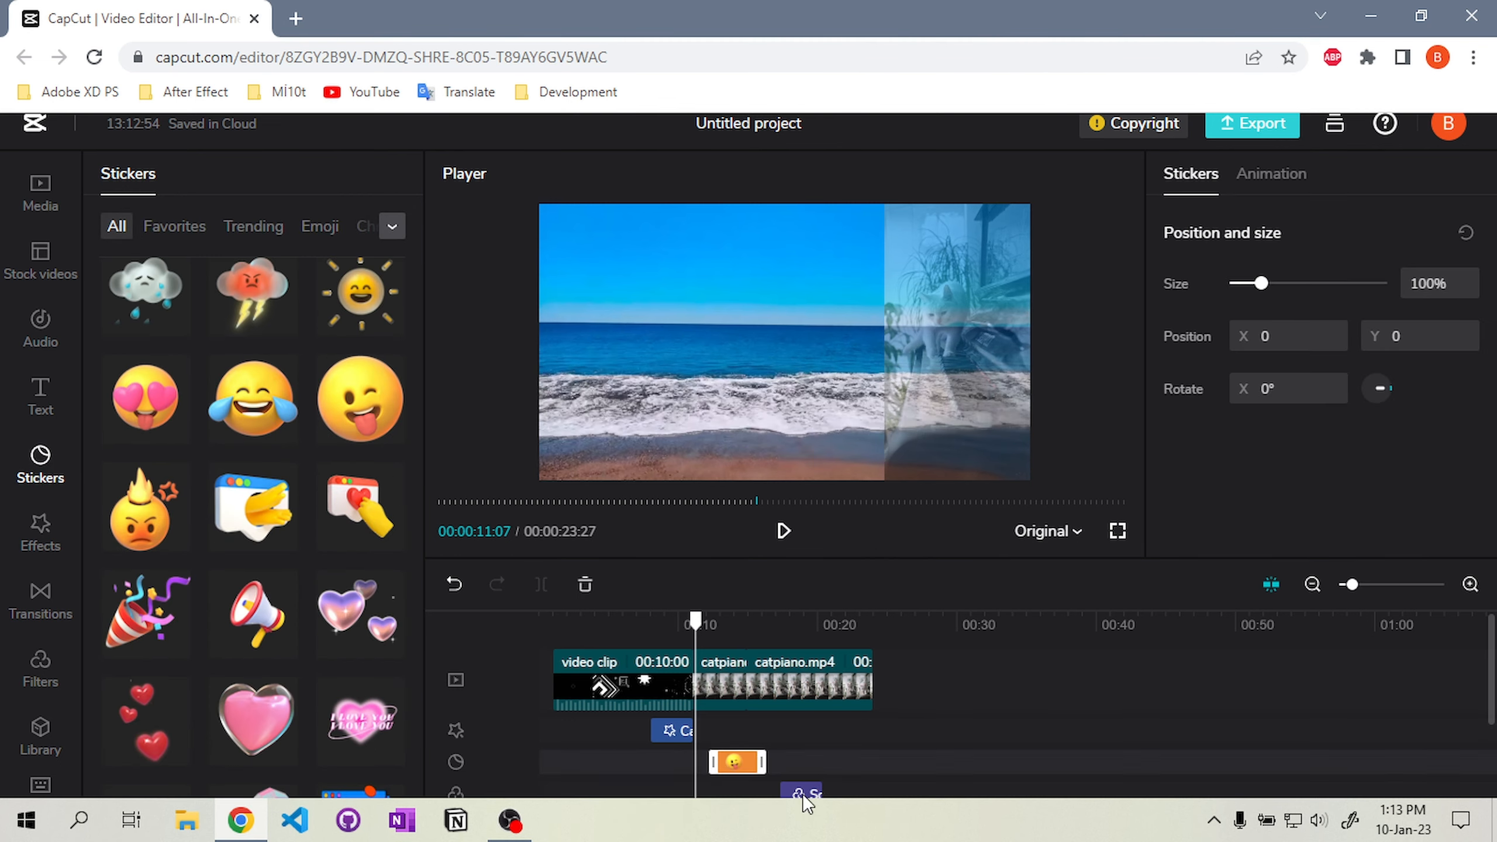
{"action": "left_click", "coordinate": [799, 792]}
{"action": "left_click", "coordinate": [783, 530]}
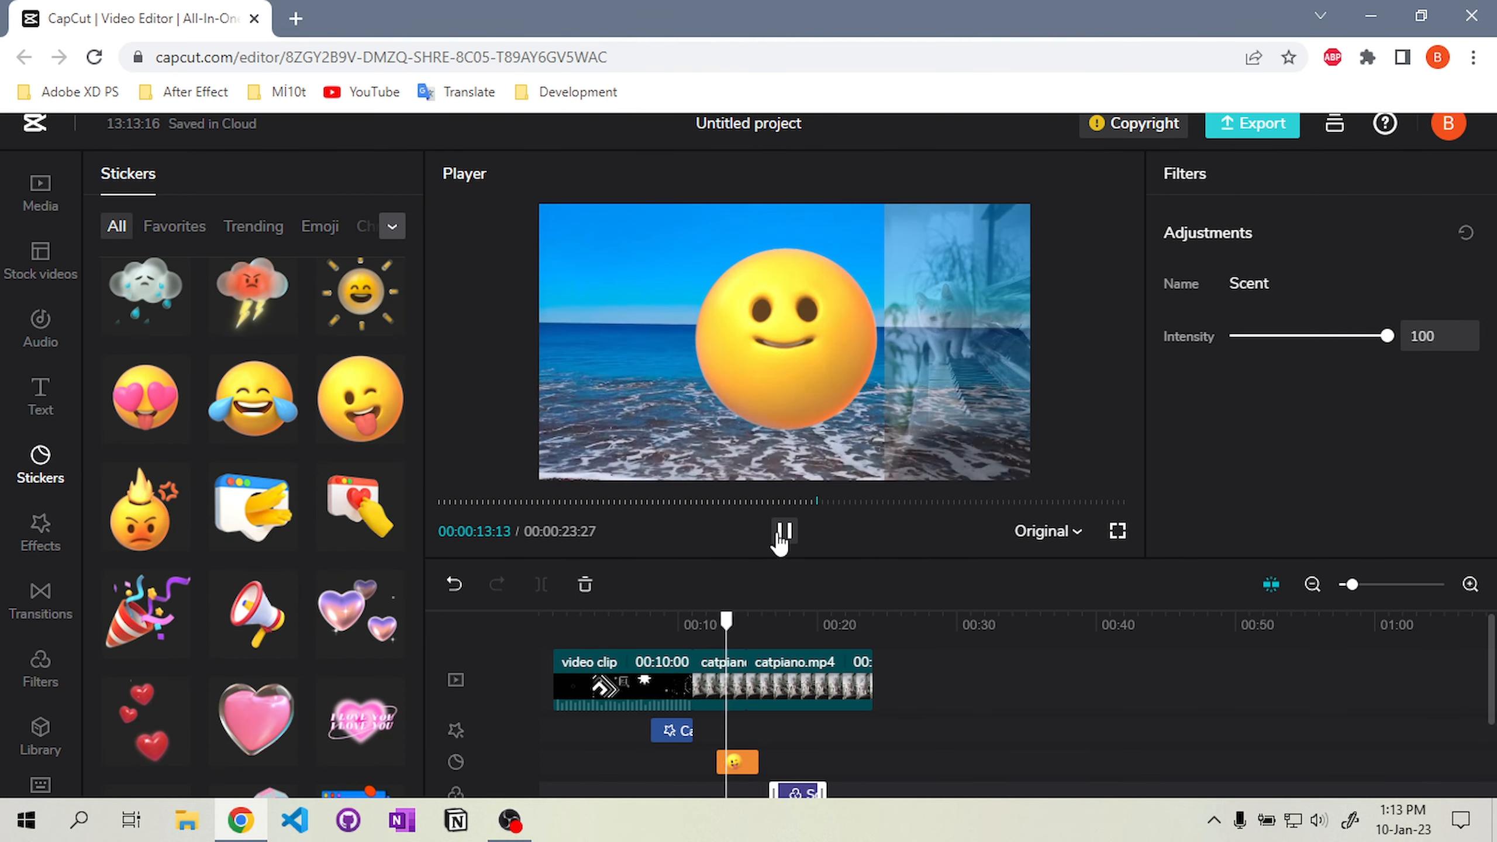
{"action": "left_click", "coordinate": [782, 533]}
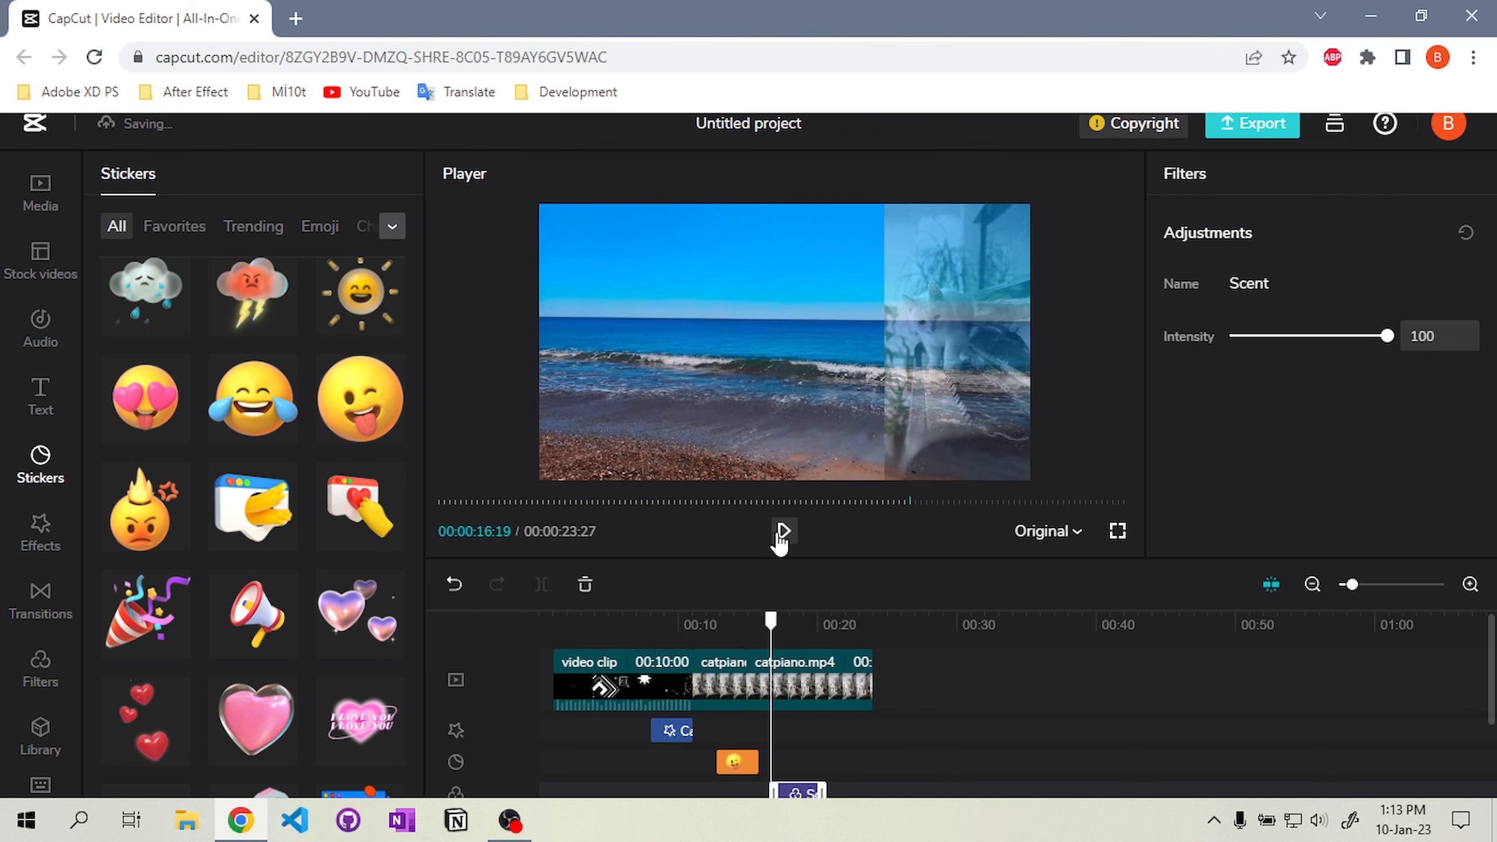
Browse the music library and preview the Memories track
{"action": "left_click", "coordinate": [38, 407]}
{"action": "left_click", "coordinate": [40, 327]}
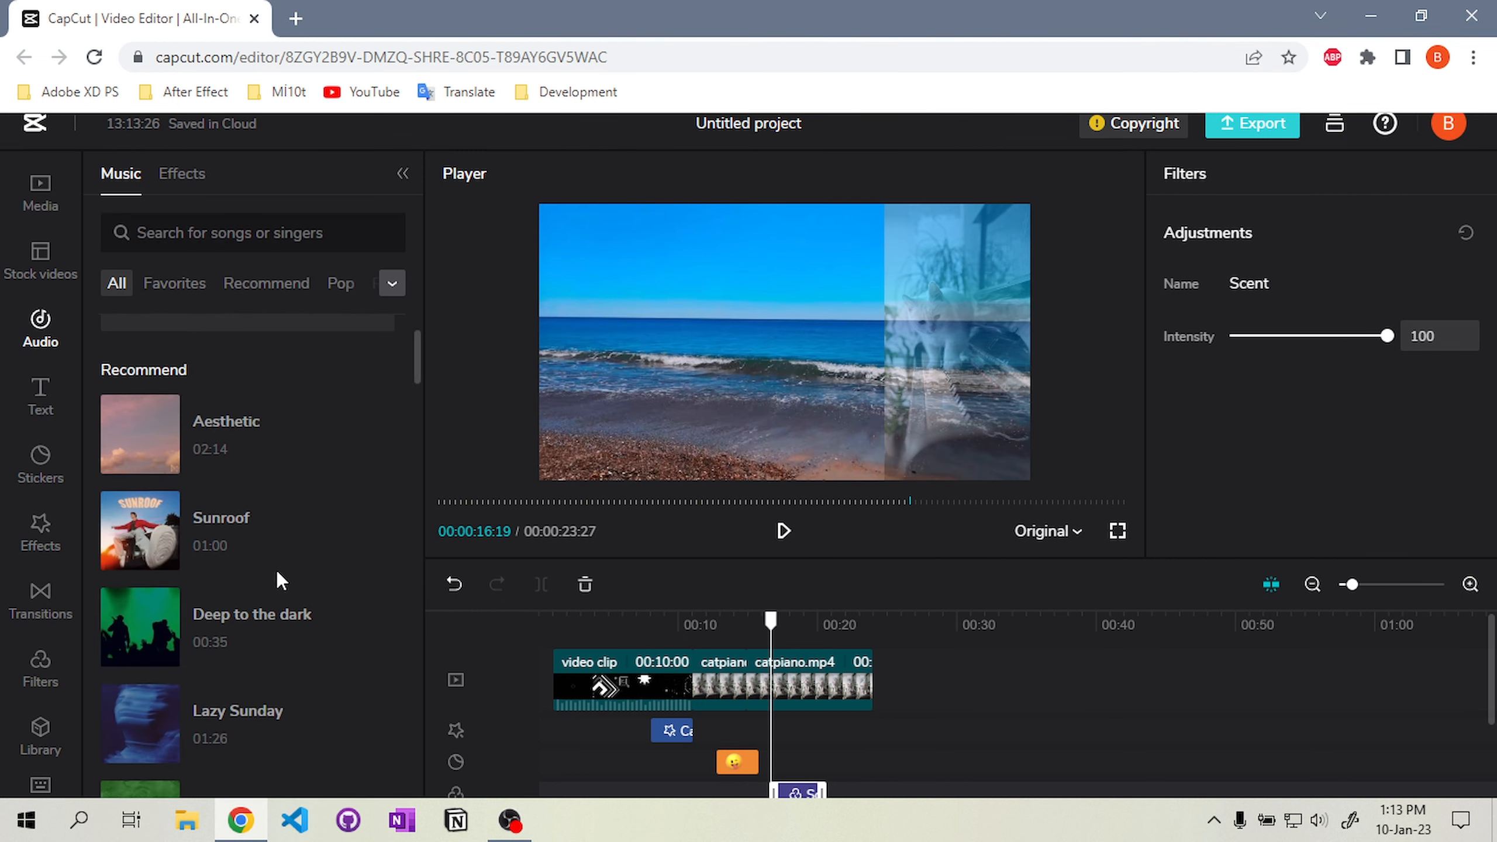
{"action": "scroll", "coordinate": [276, 571], "scroll_direction": "down", "scroll_amount": 5}
{"action": "left_click", "coordinate": [142, 341]}
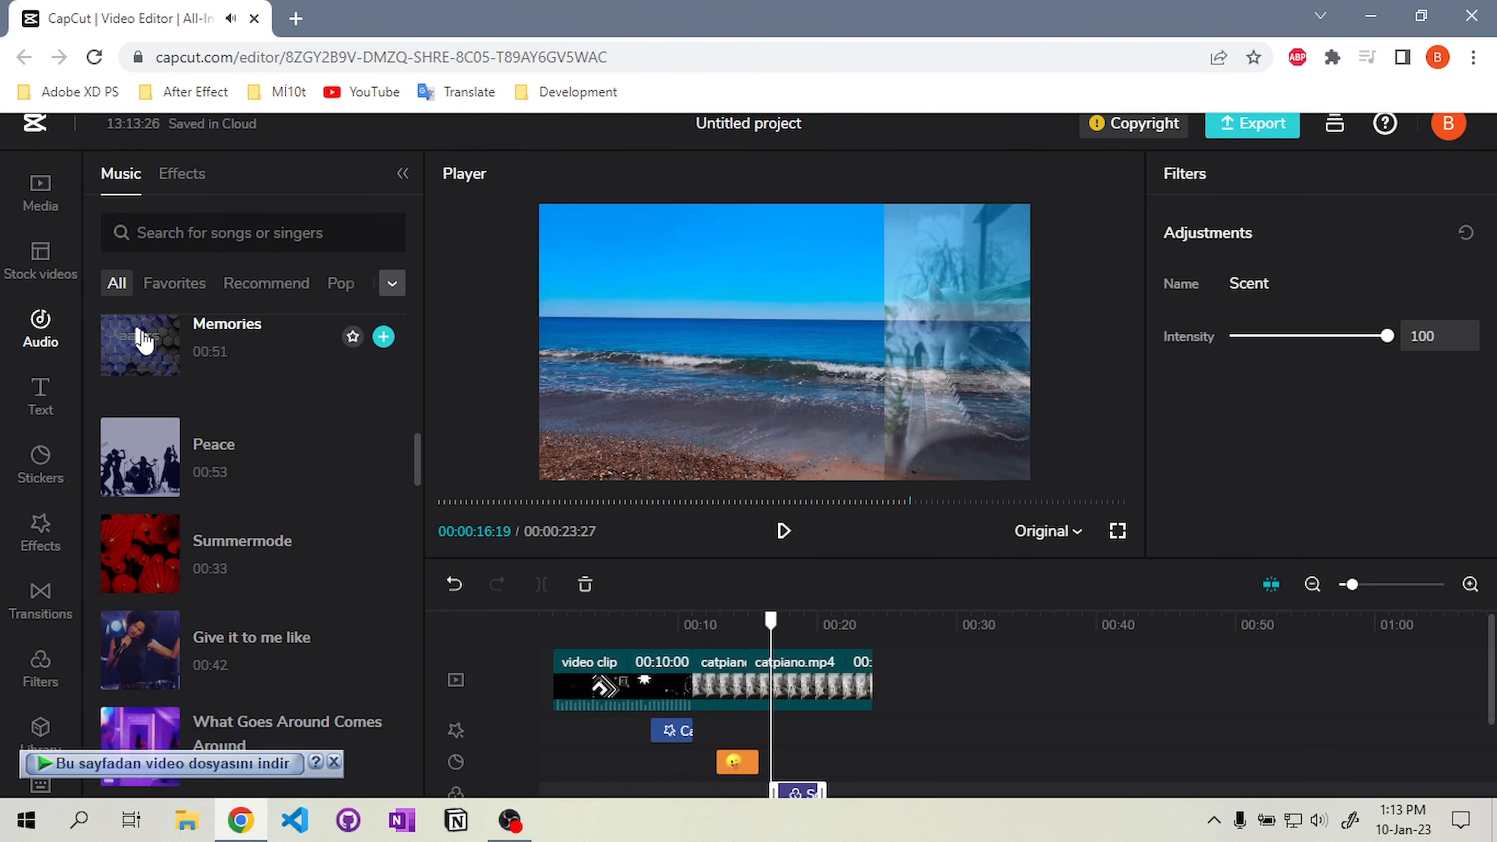
{"action": "scroll", "coordinate": [278, 429], "scroll_direction": "up", "scroll_amount": 2}
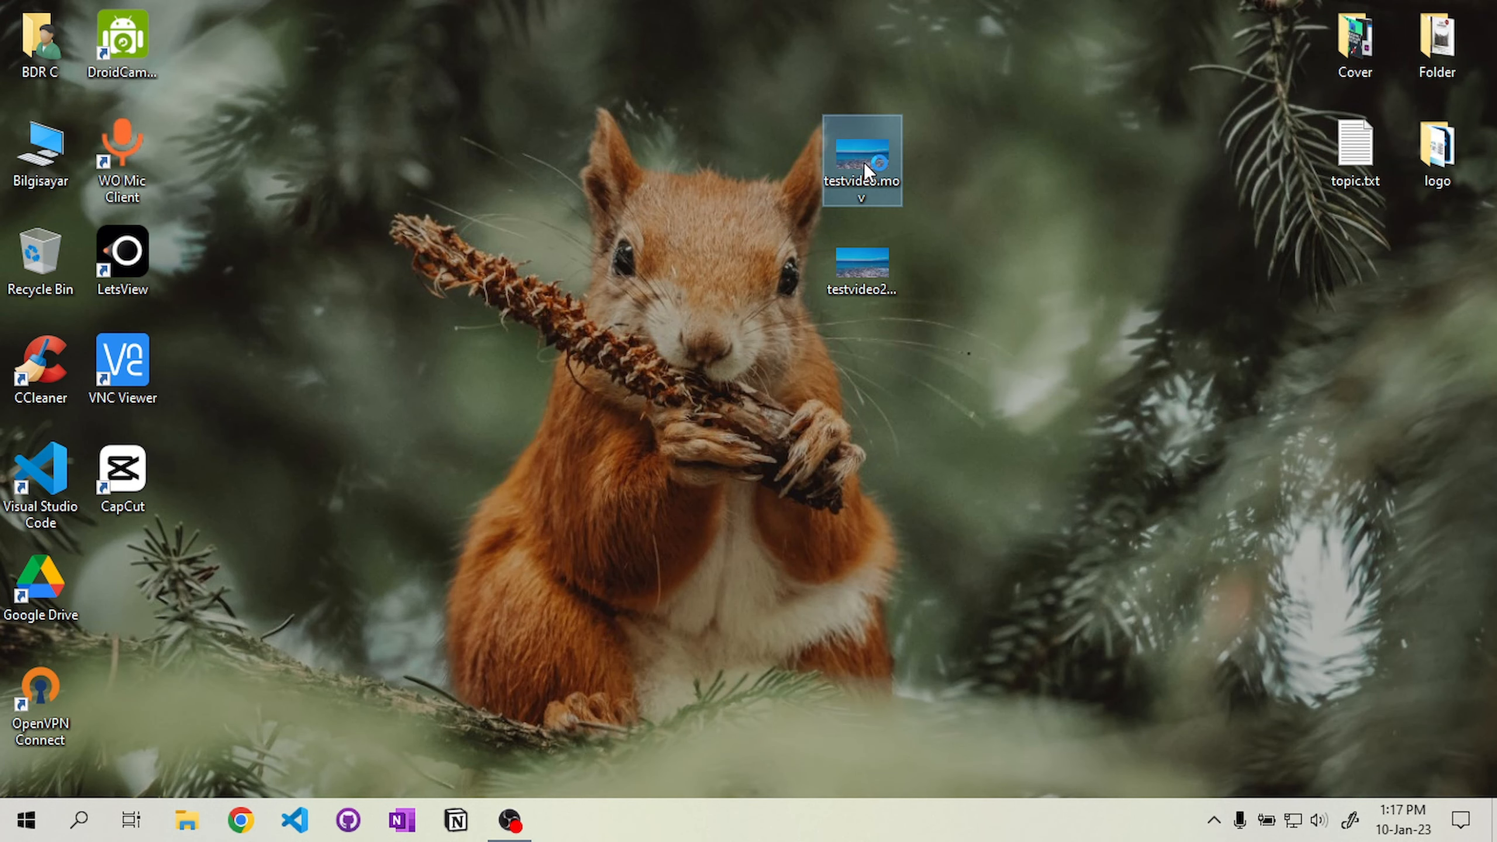
Open the exported testvideo.mov from the desktop in a media player to review it, then close it
{"action": "double_click", "coordinate": [863, 161]}
{"action": "double_click", "coordinate": [844, 325]}
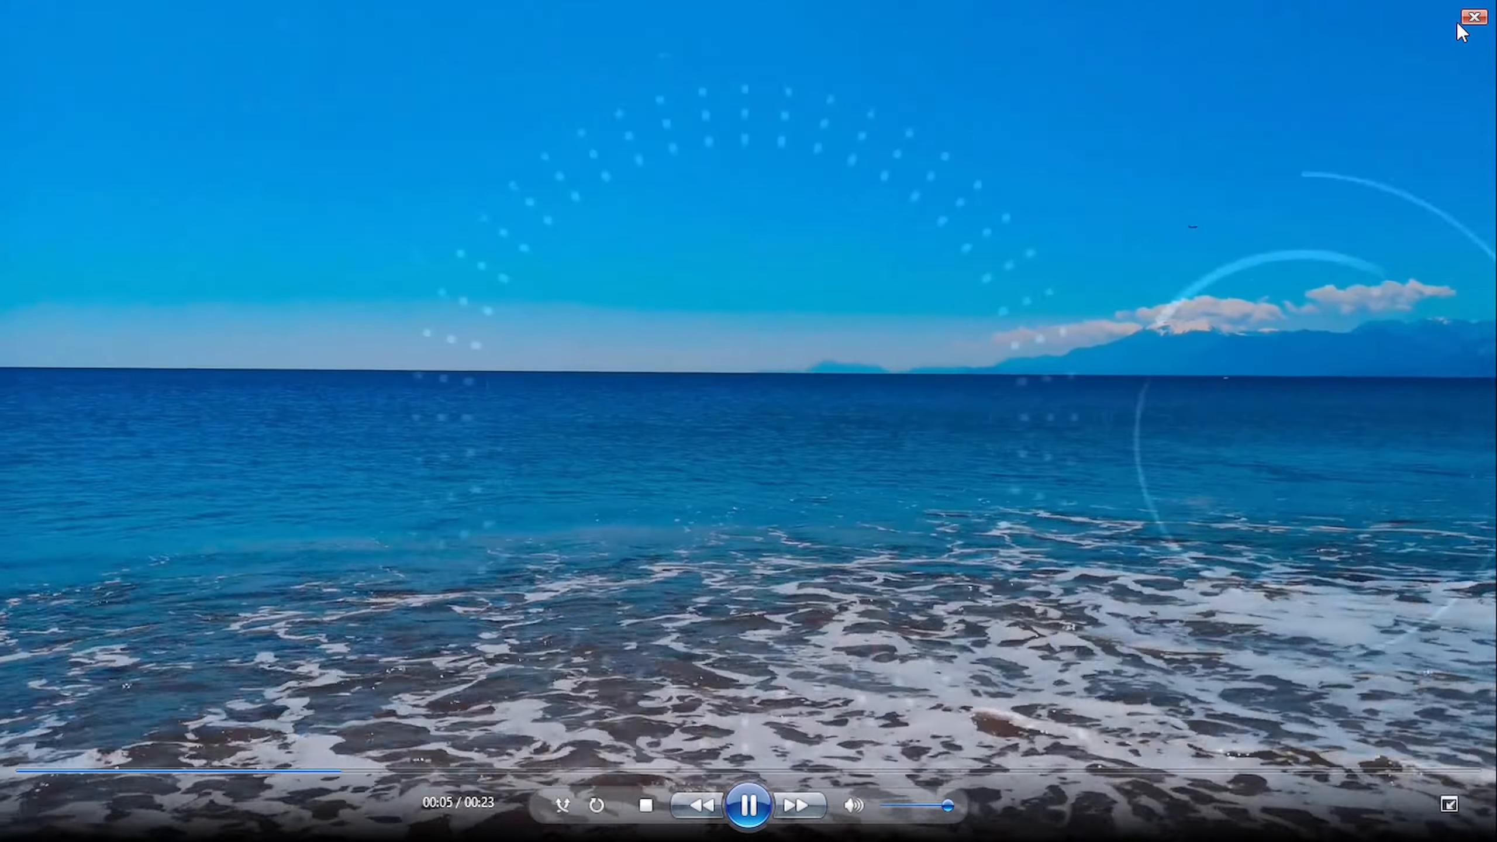
{"action": "left_click", "coordinate": [1474, 17]}
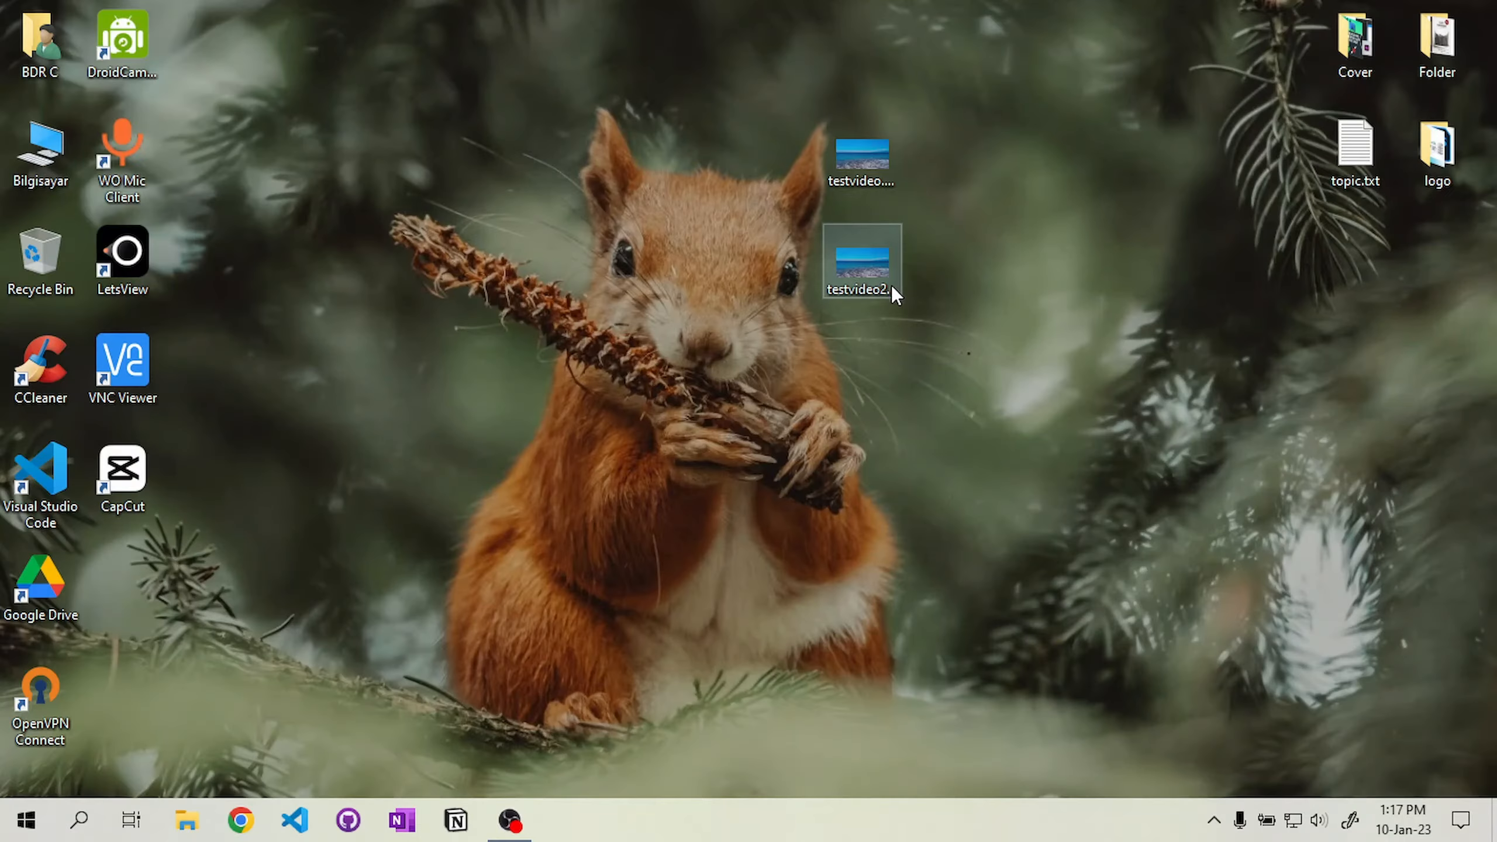
Open the exported testvideo2 from the desktop in a media player to review it, then close it
{"action": "double_click", "coordinate": [852, 250]}
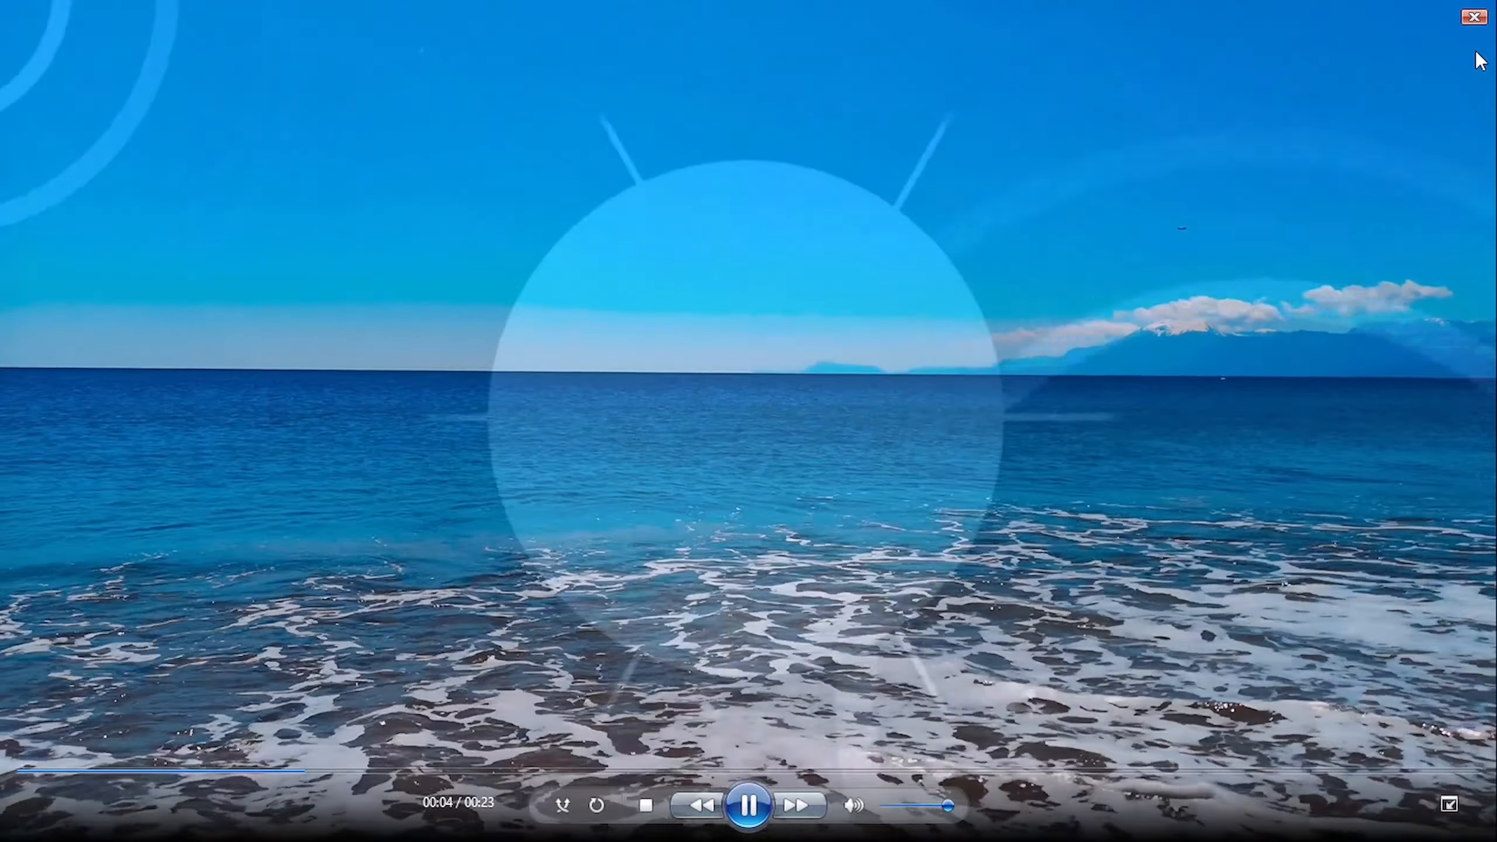
{"action": "left_click", "coordinate": [1474, 17]}
Inspect testvideo.mov in MediaInfo, checking its bit rate, resolution and frame rate details, then close the window
{"action": "right_click", "coordinate": [868, 166]}
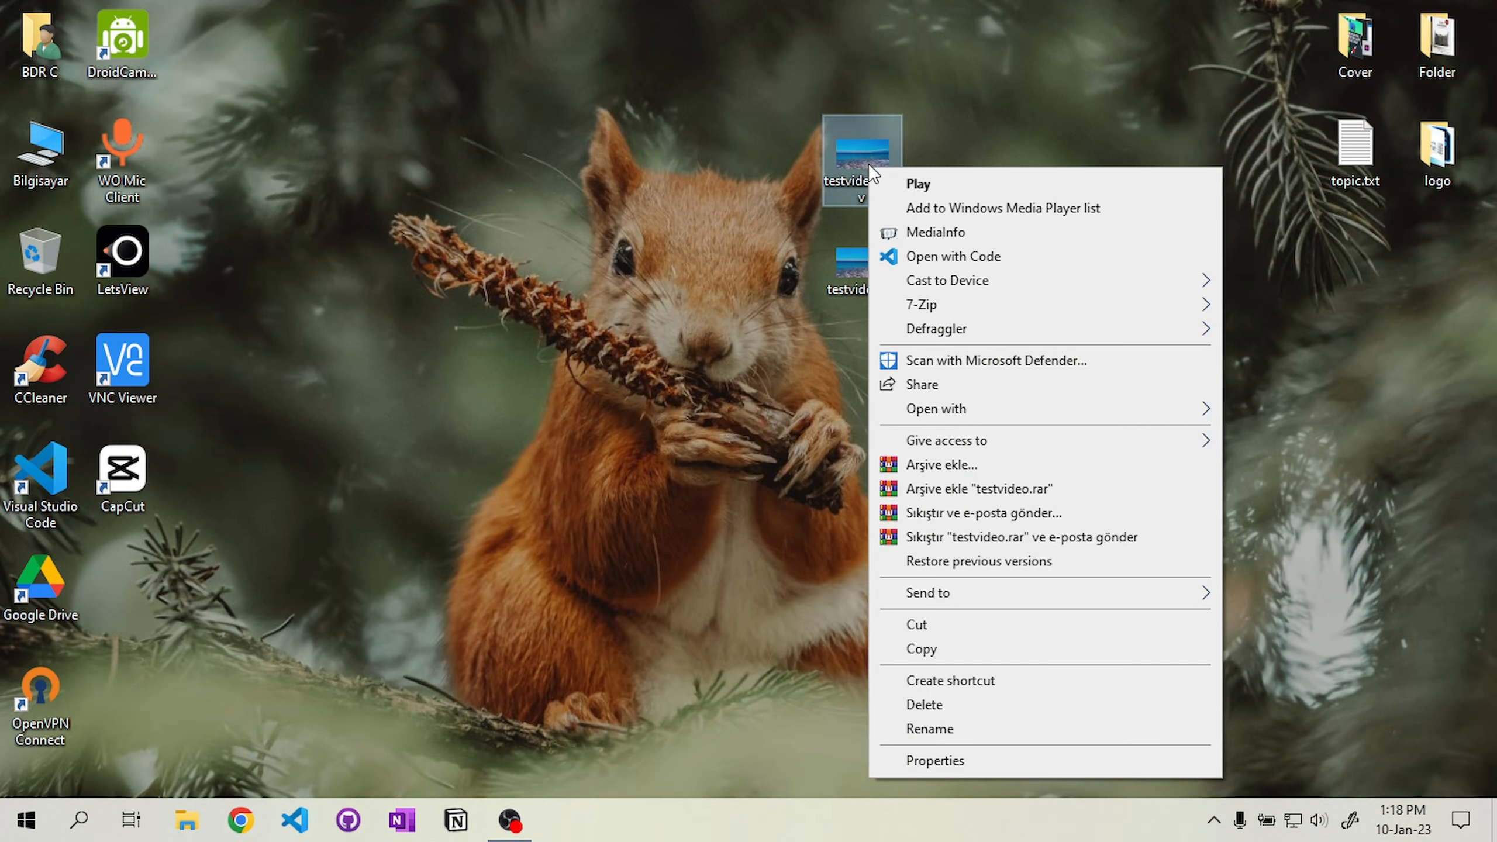
{"action": "left_click", "coordinate": [918, 231]}
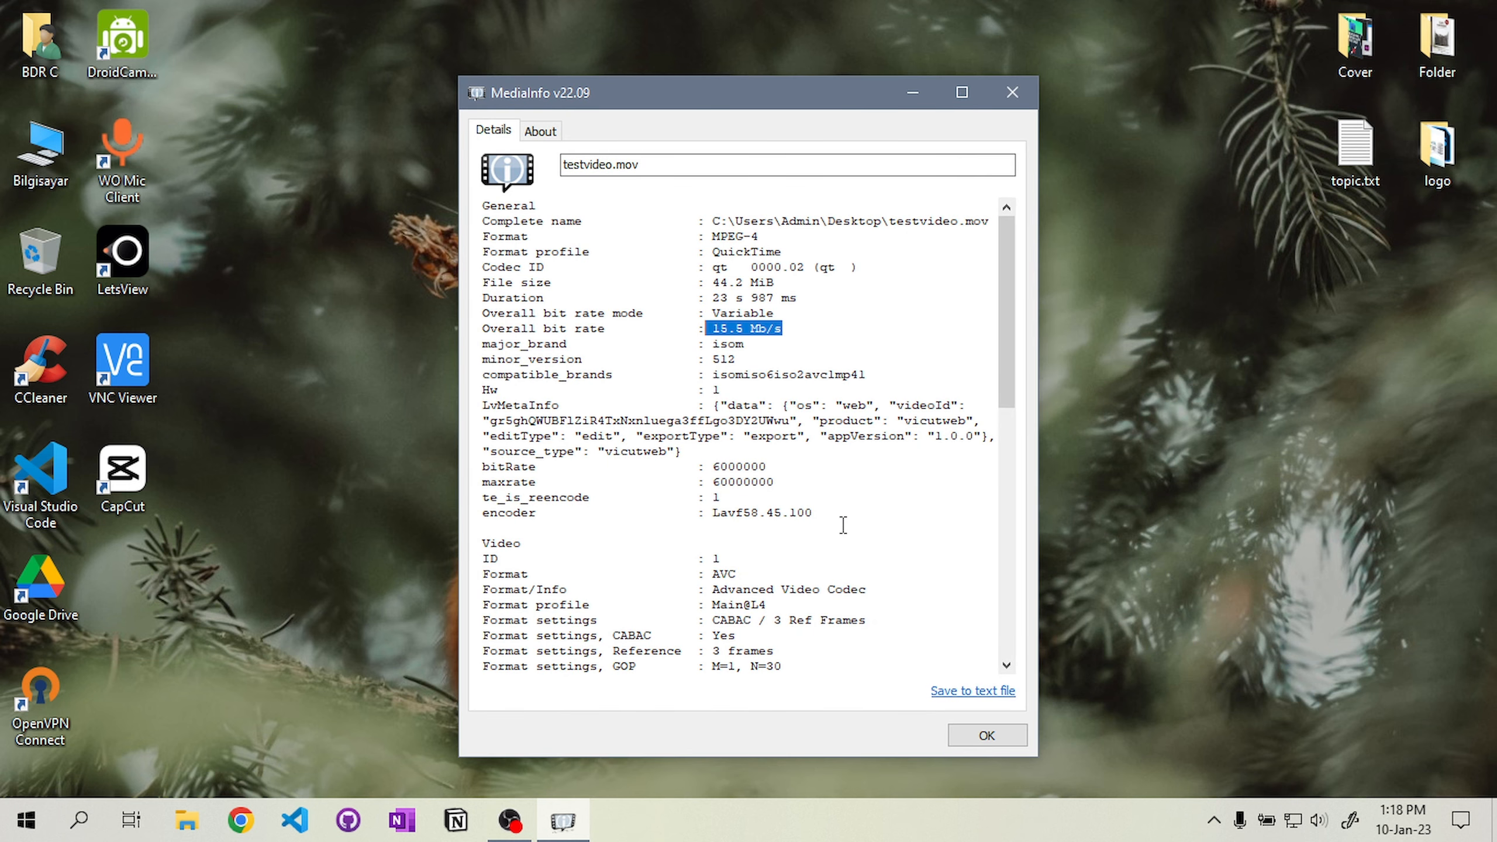
{"action": "scroll", "coordinate": [842, 524], "scroll_direction": "down", "scroll_amount": 5}
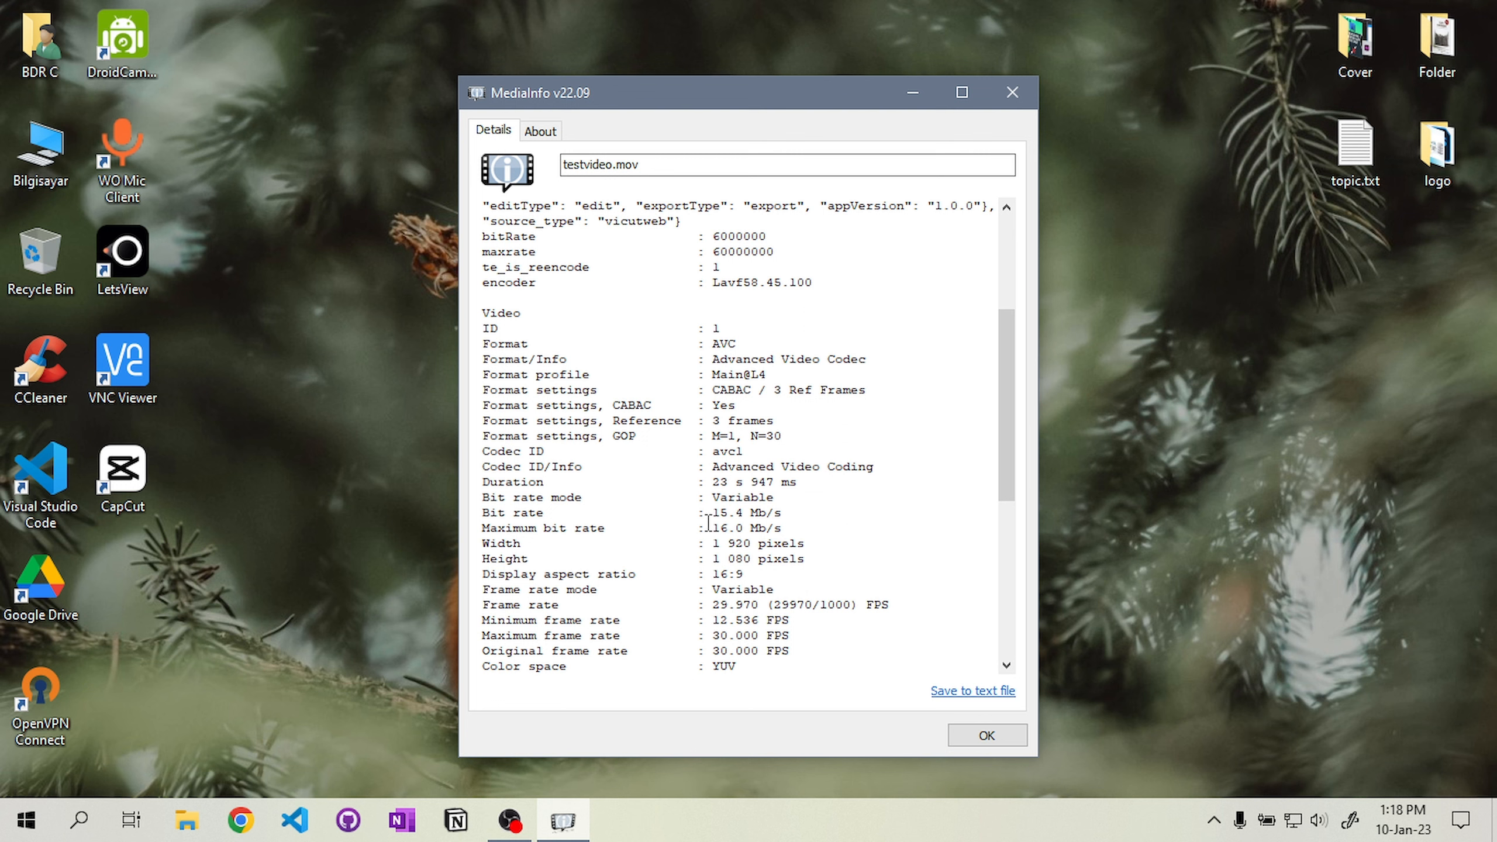
{"action": "left_click_drag", "start_coordinate": [720, 515], "coordinate": [832, 584]}
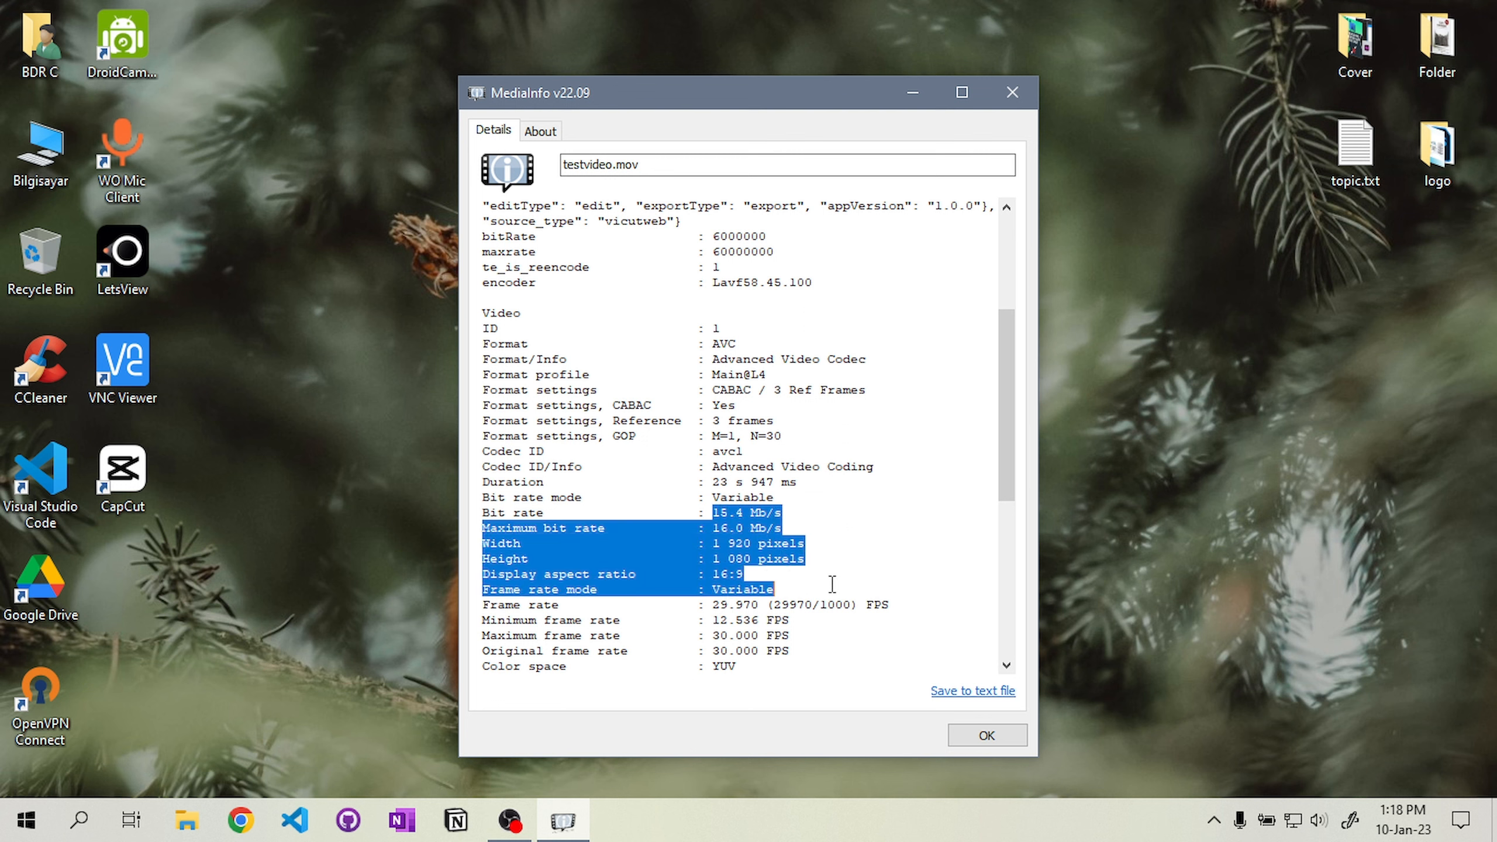
{"action": "left_click_drag", "start_coordinate": [790, 653], "coordinate": [728, 633]}
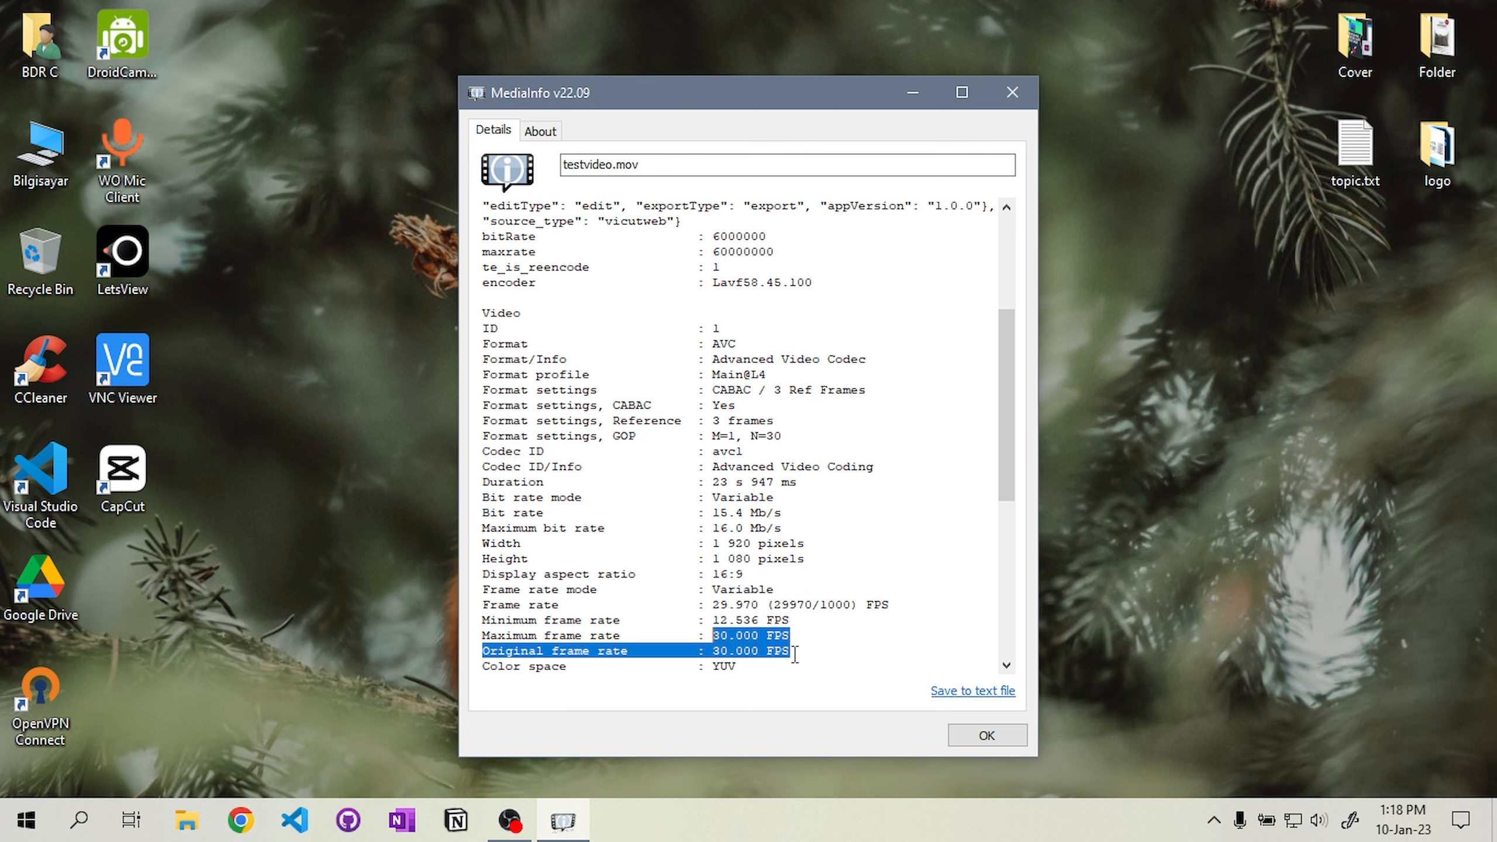
{"action": "left_click", "coordinate": [962, 726]}
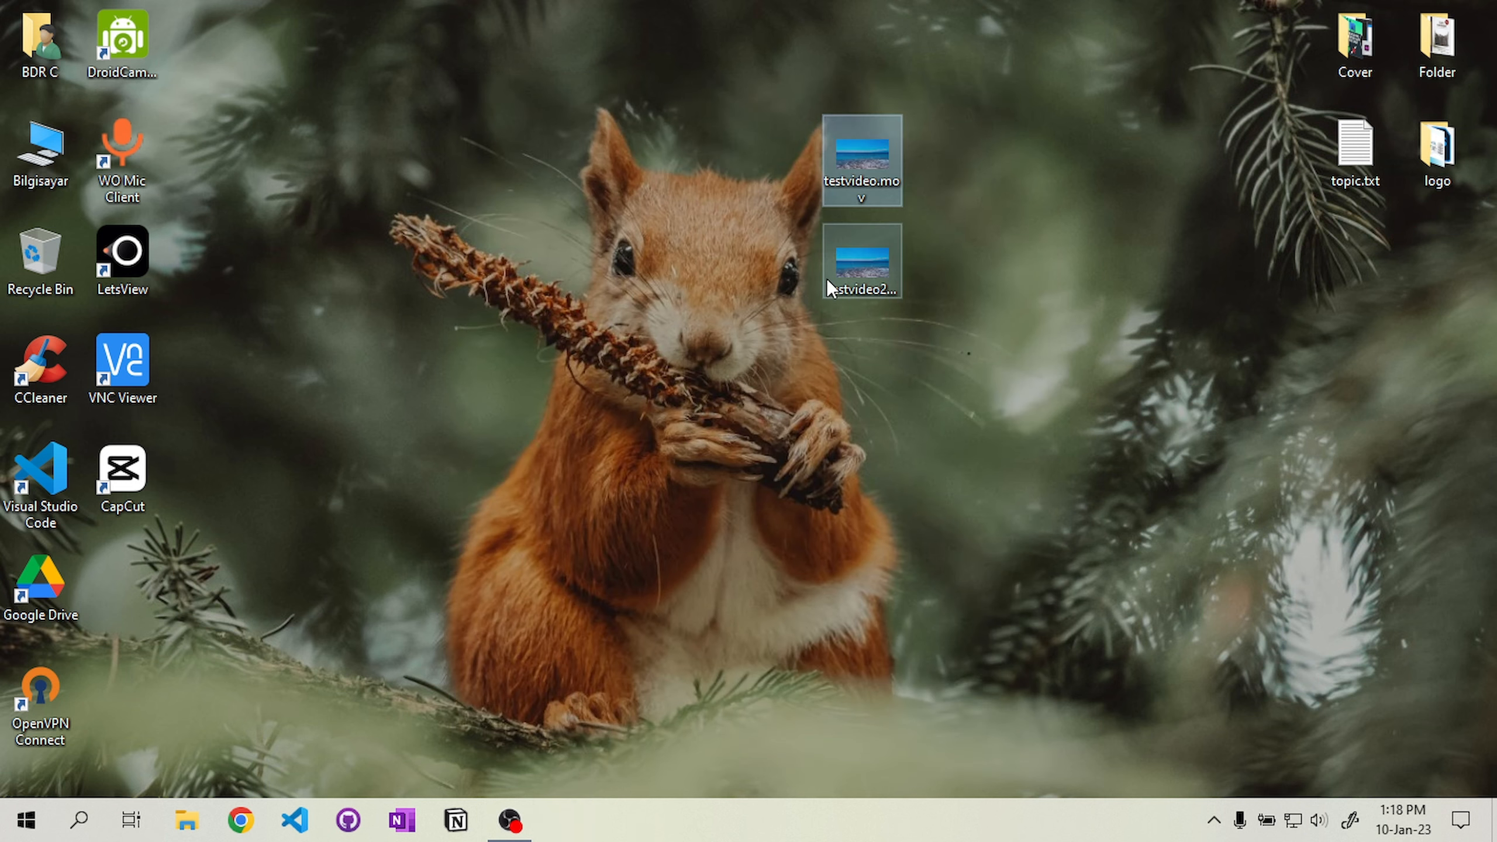
{"action": "right_click", "coordinate": [826, 278]}
{"action": "left_click", "coordinate": [902, 253]}
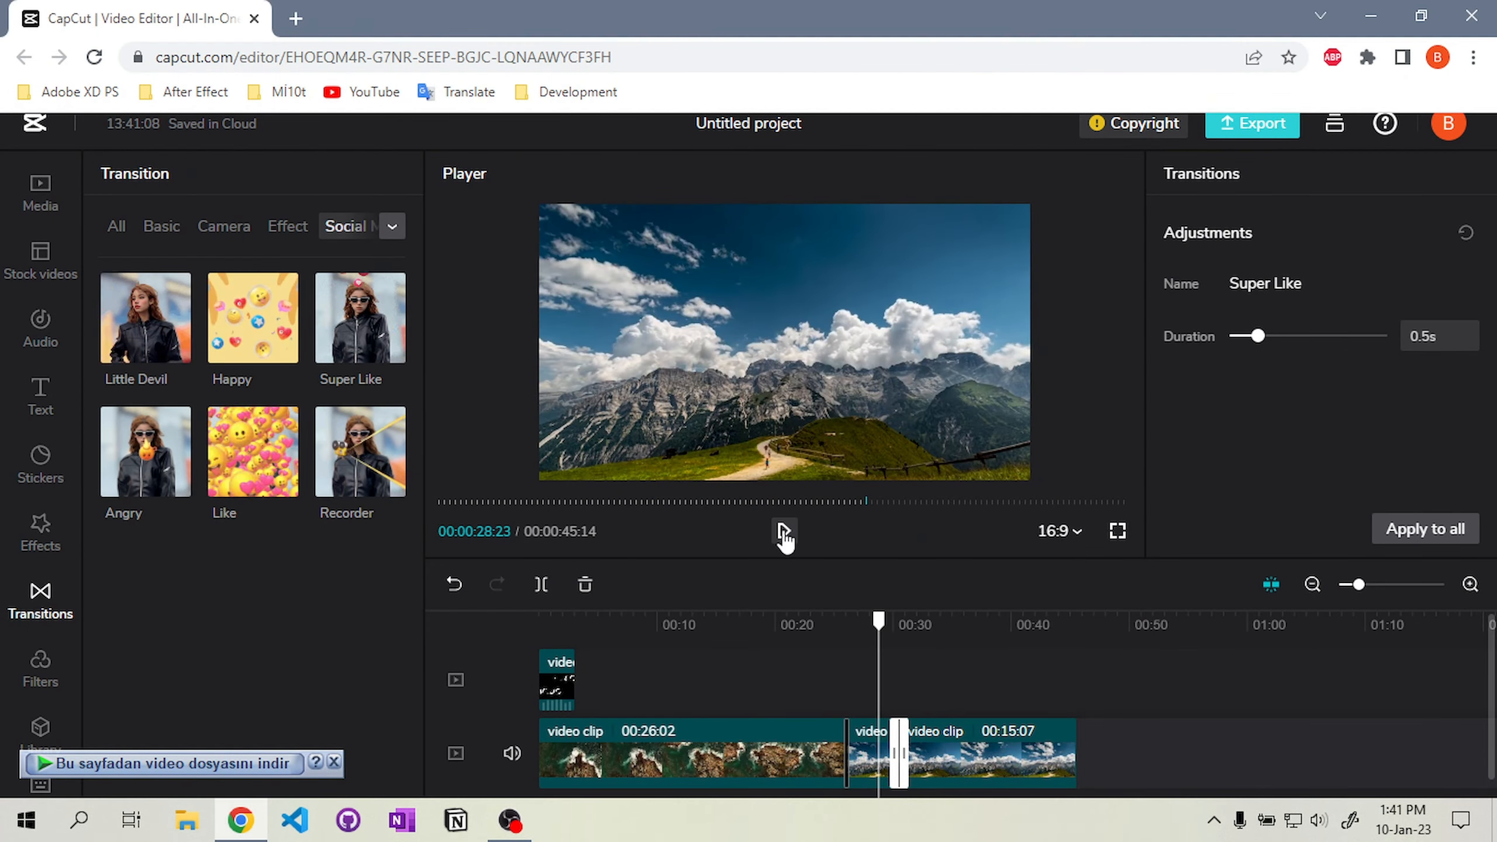
Set the Super Like transition's duration between the two video clips to 2s
{"action": "left_click", "coordinate": [784, 534]}
{"action": "left_click", "coordinate": [784, 534]}
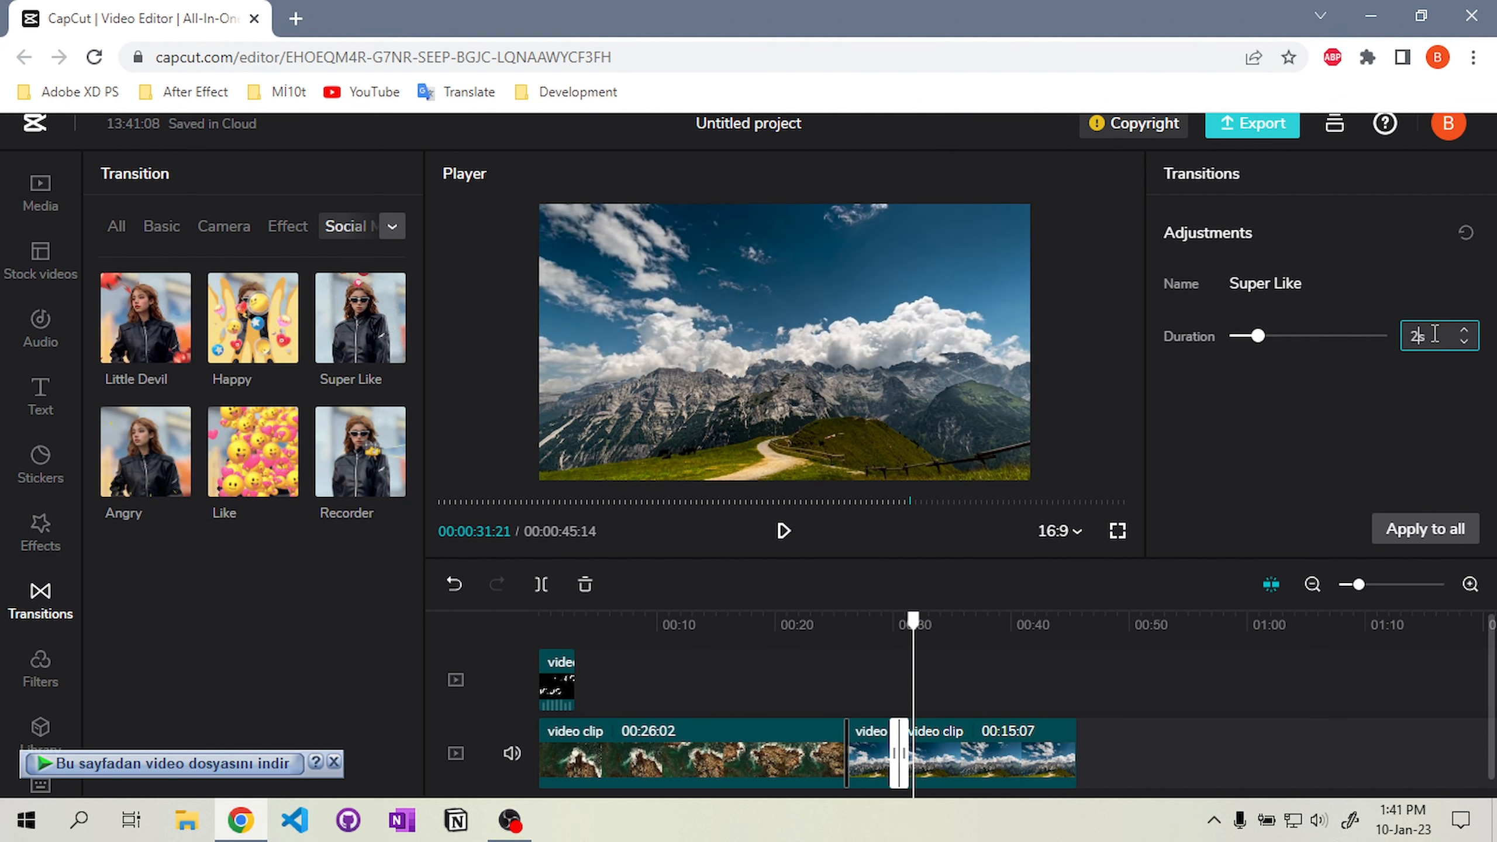
{"action": "left_click", "coordinate": [1373, 386]}
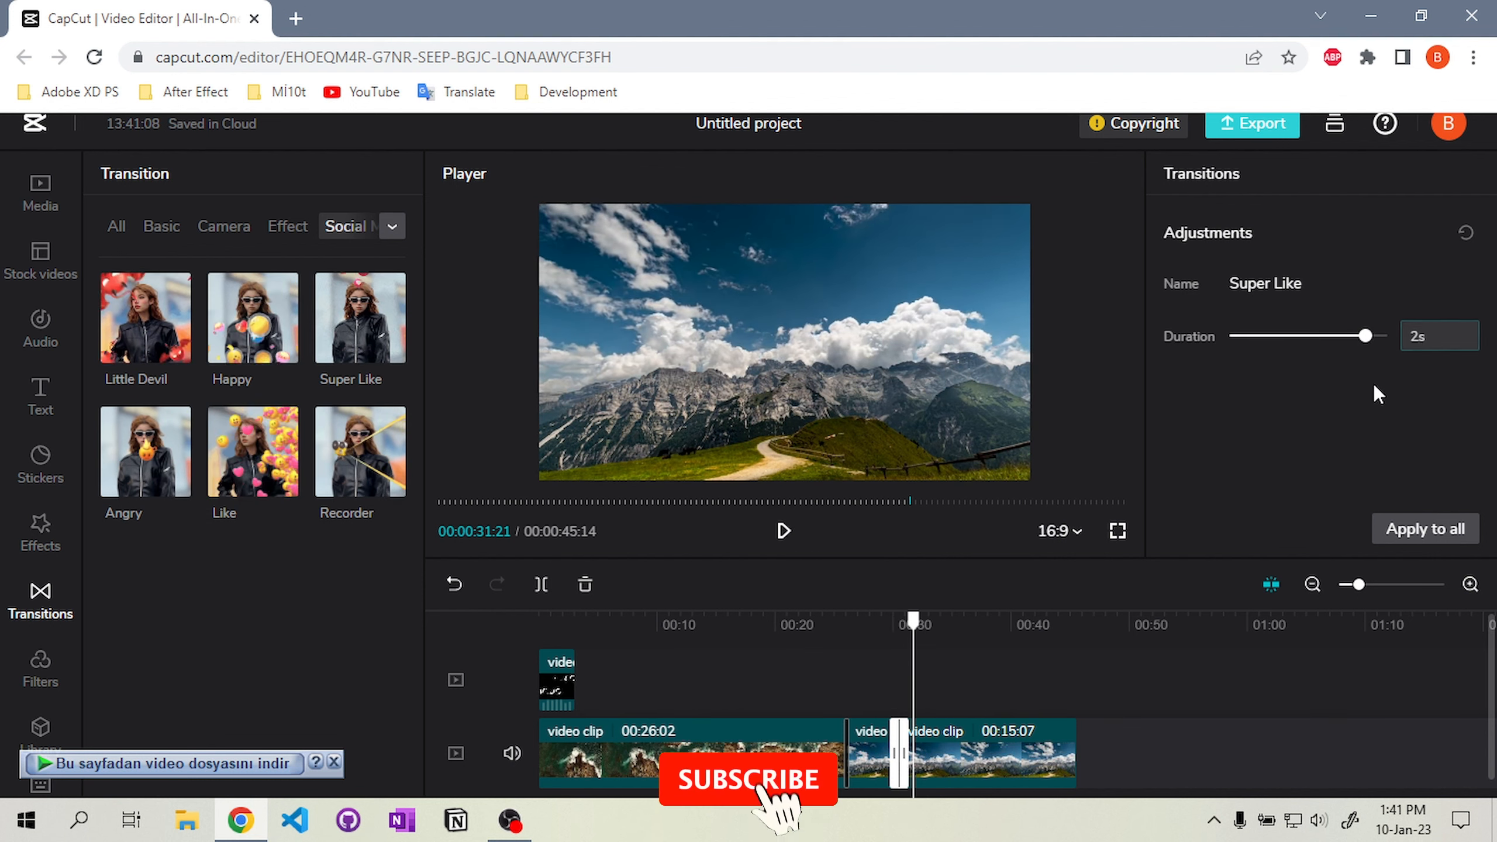
Play back the video from about 25 seconds to preview the Super Like transition
{"action": "left_click", "coordinate": [855, 619]}
{"action": "left_click", "coordinate": [784, 531]}
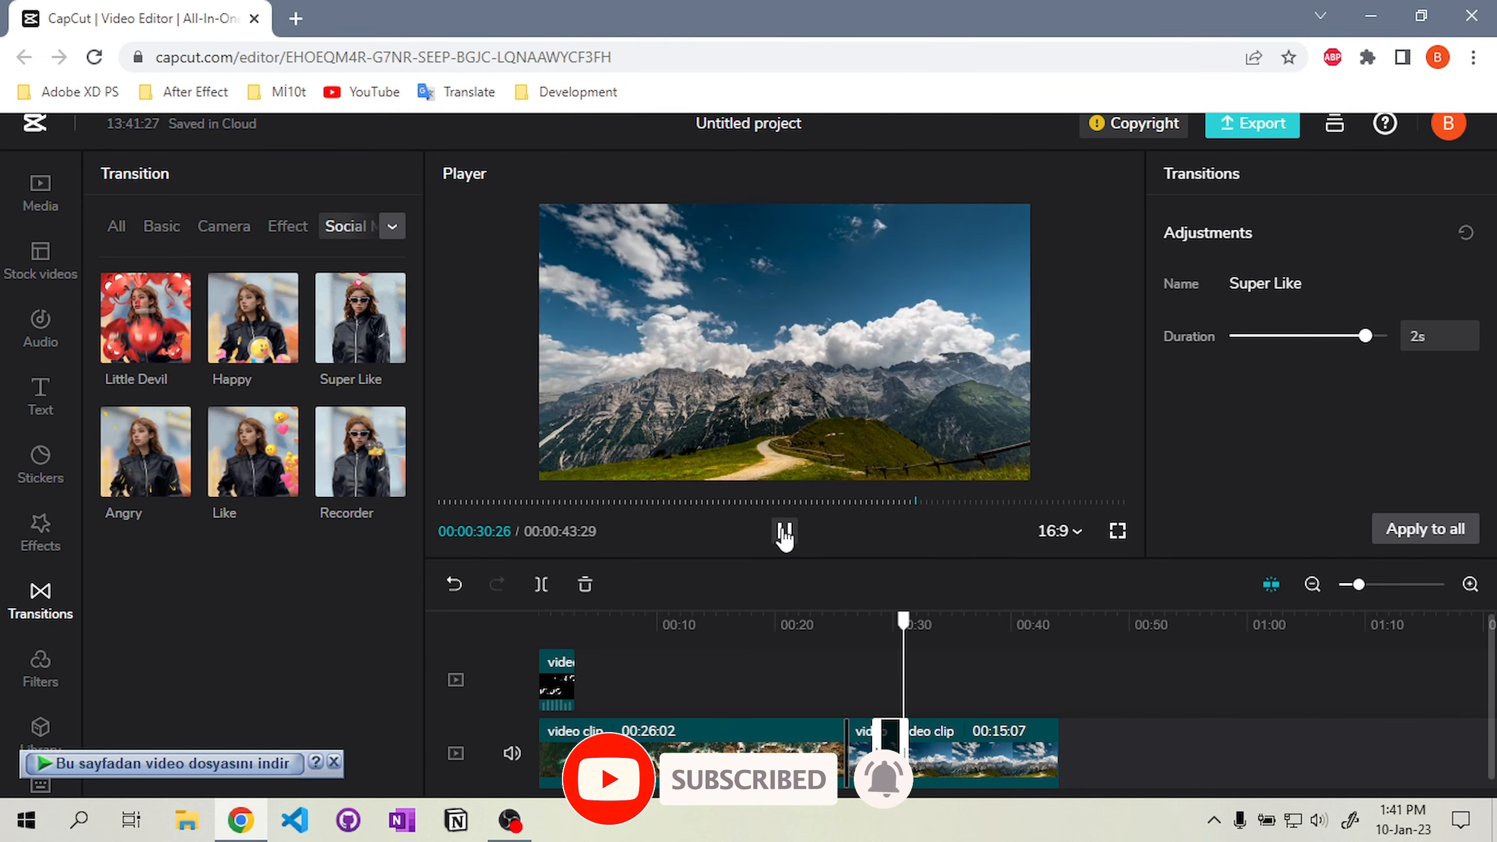
{"action": "left_click", "coordinate": [784, 532]}
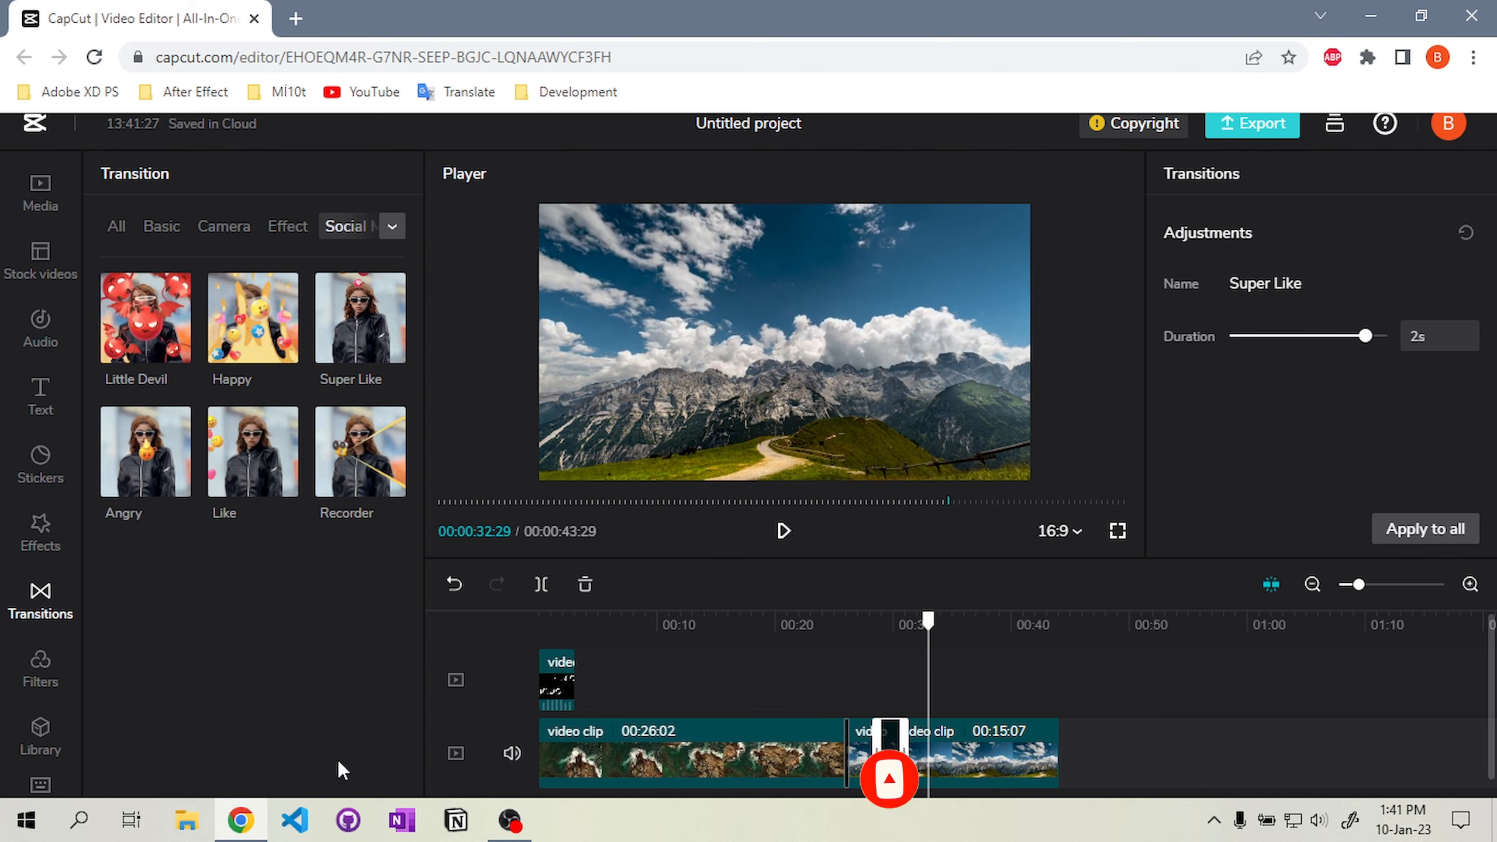